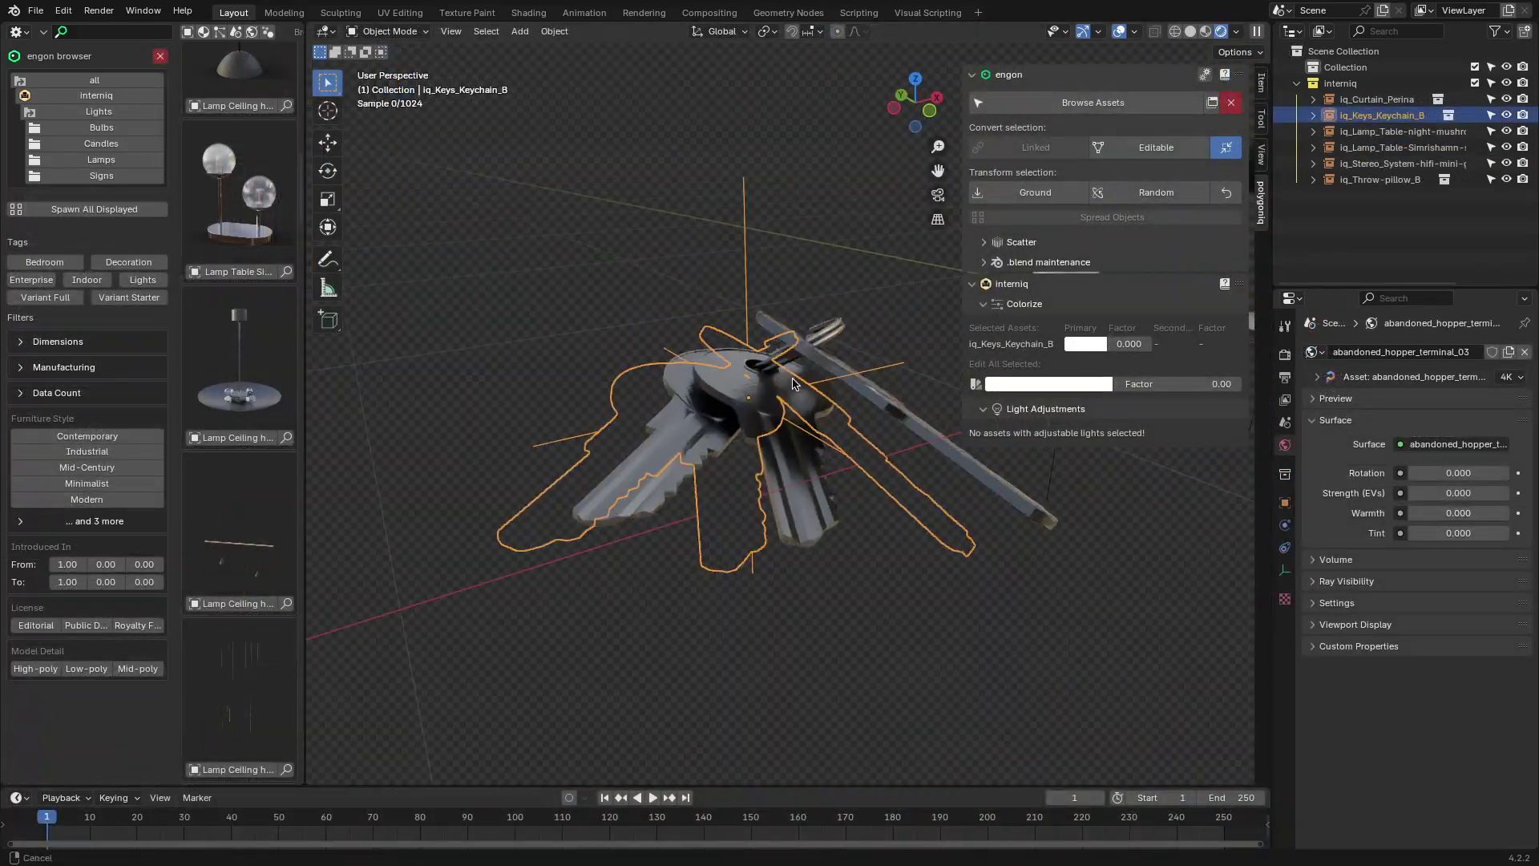
Make the keychain asset editable, enter Edit Mode, and select one key's linked geometry with L.
left_click(1145, 148)
key("Tab")
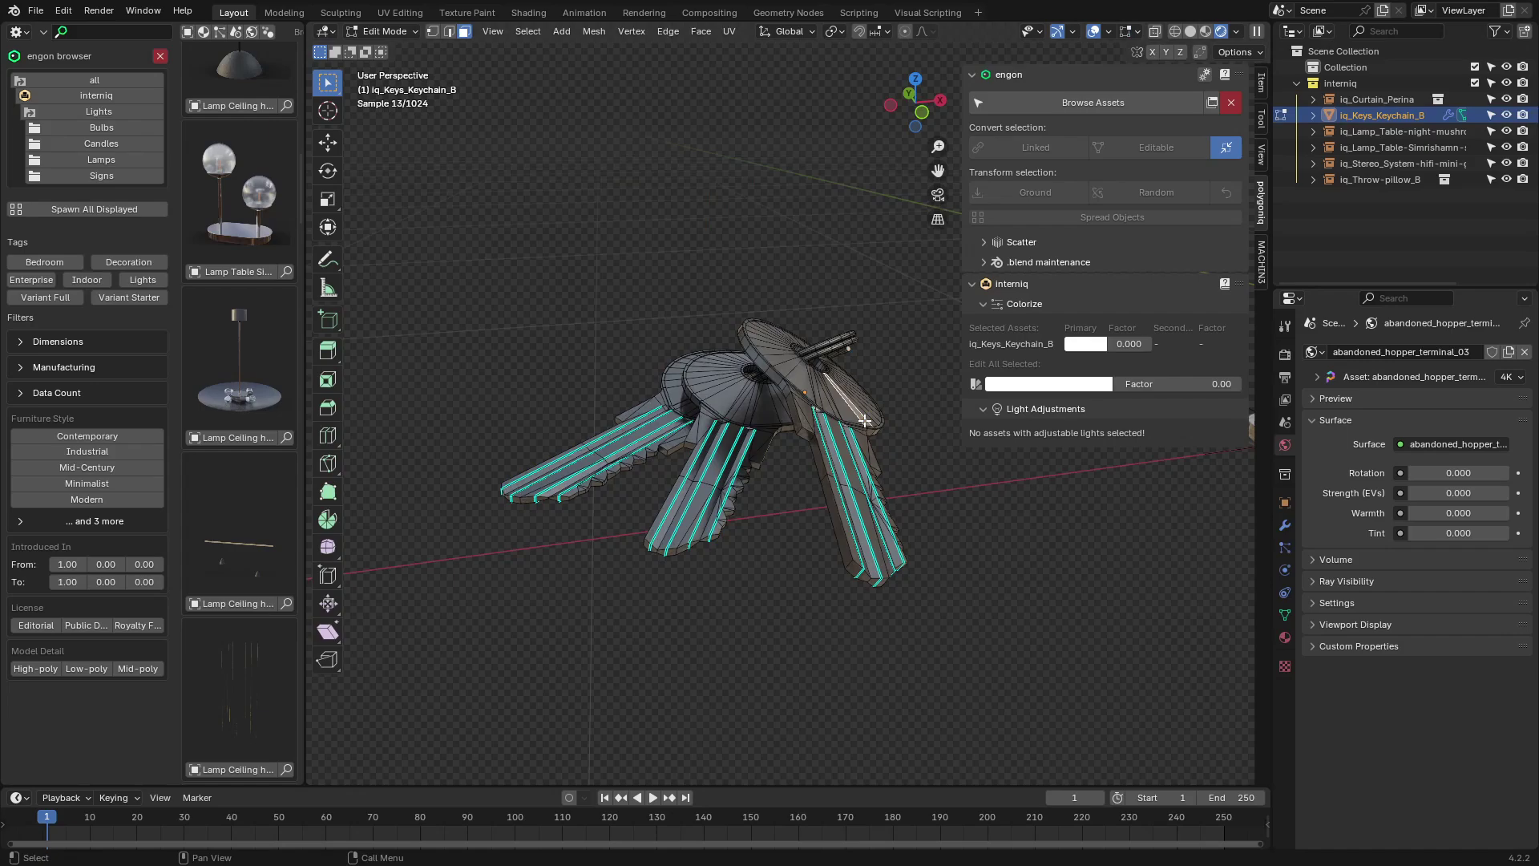
key("l")
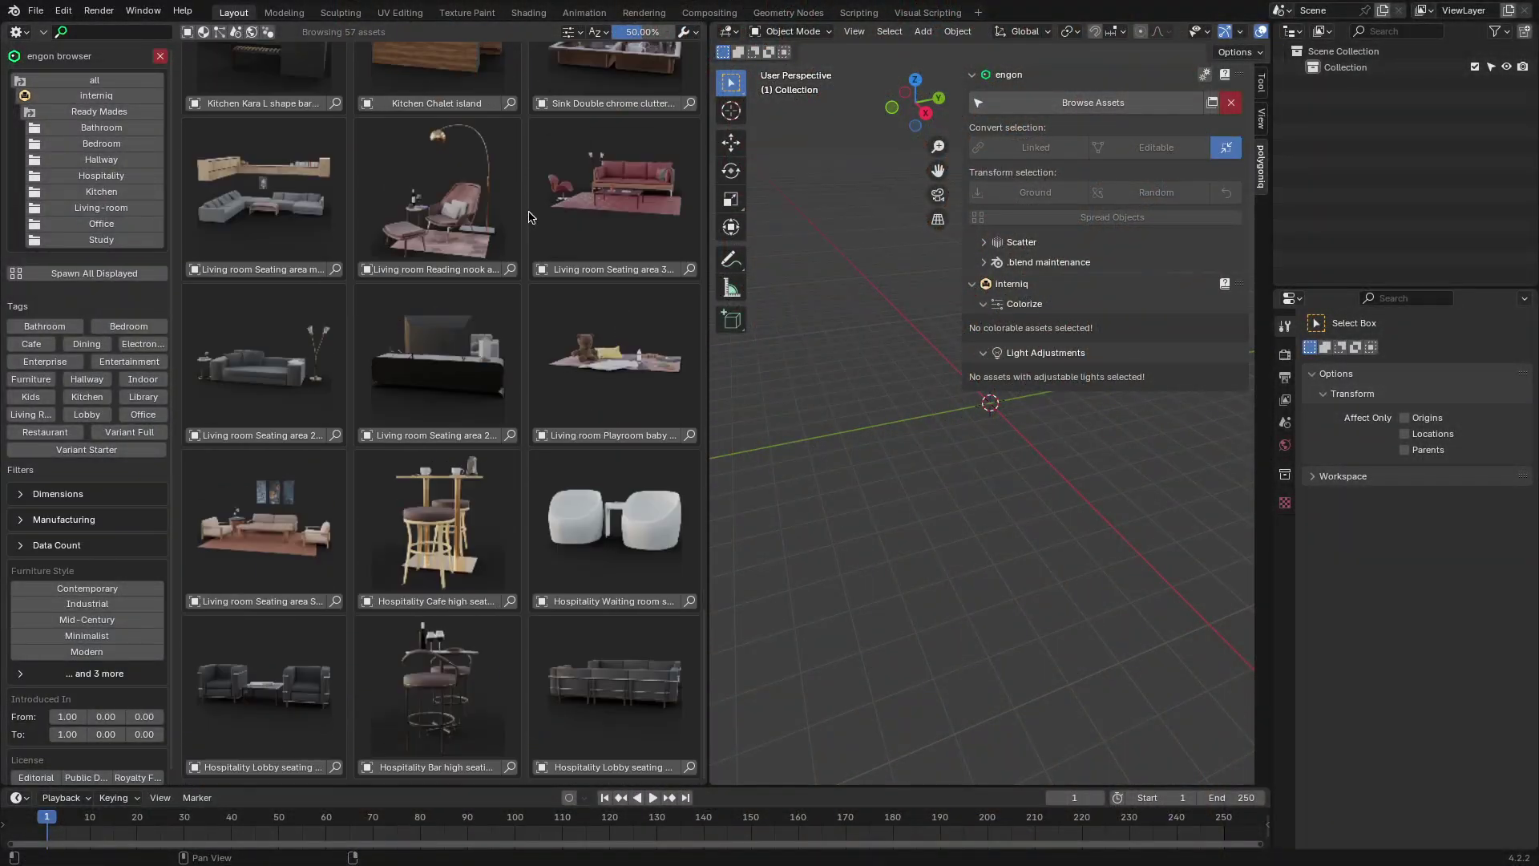
Drop the Office Desk station set into the scene, then undo to remove the trial sets.
scroll(529, 216, "up", 15)
left_click_drag(467, 206, 984, 441)
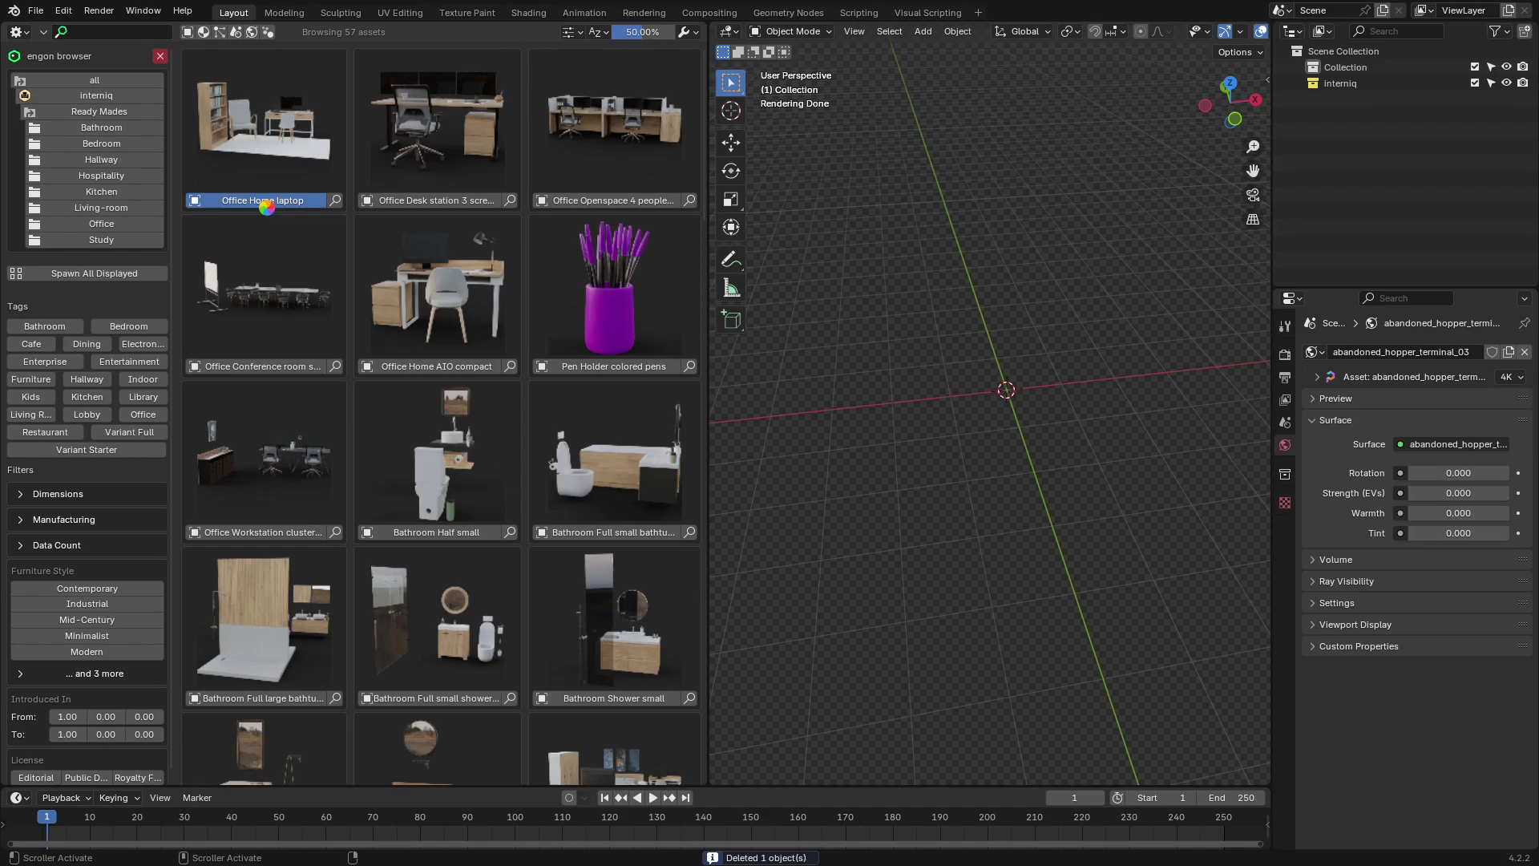
left_click_drag(915, 213, 649, 397)
scroll(649, 396, "down", 10)
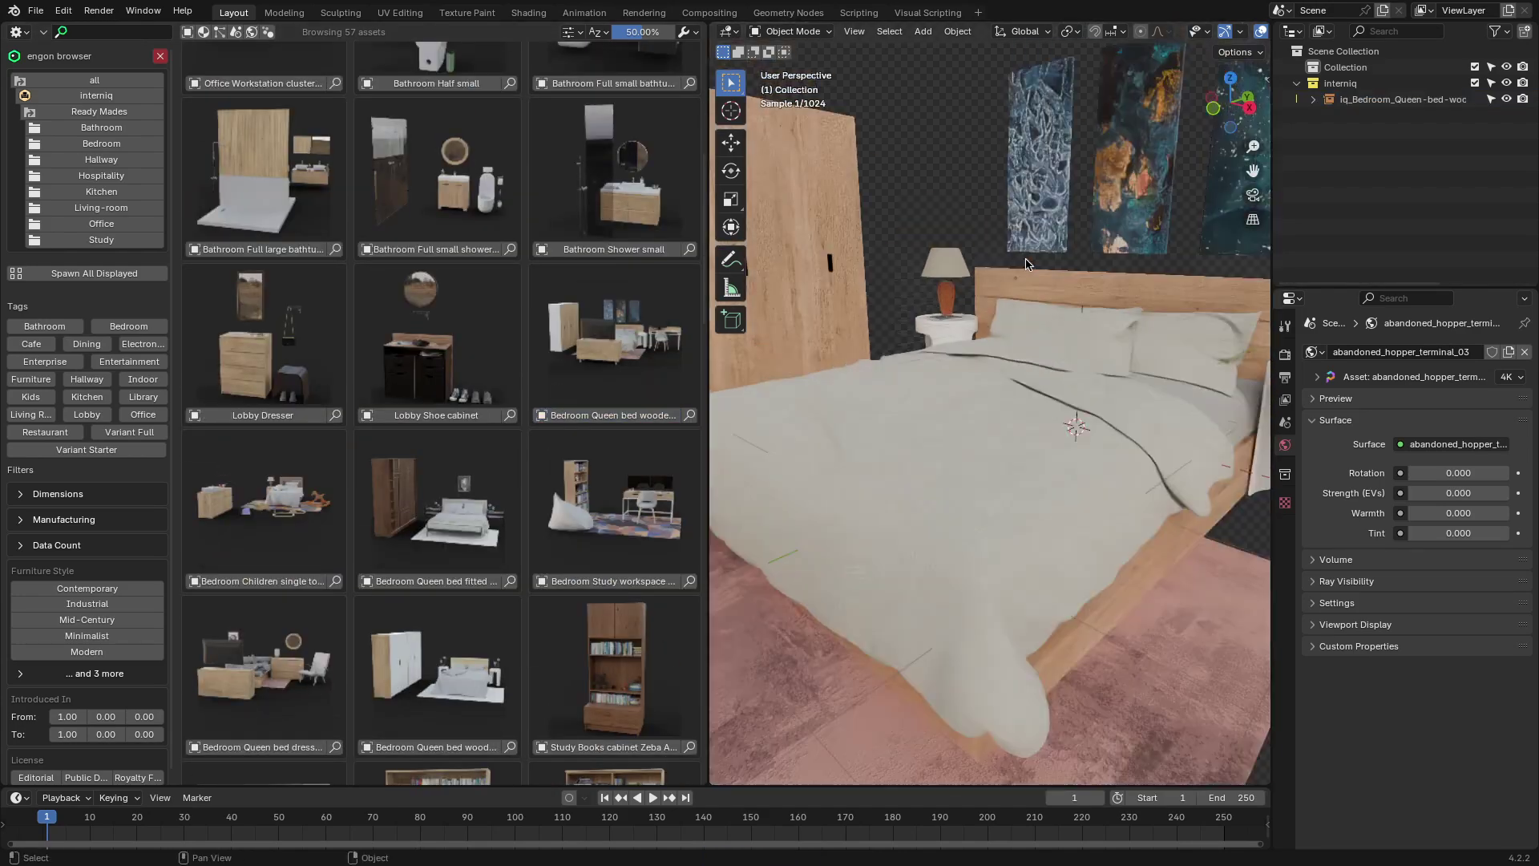
key("ctrl+z")
scroll(577, 503, "down", 10)
scroll(875, 496, "up", 5)
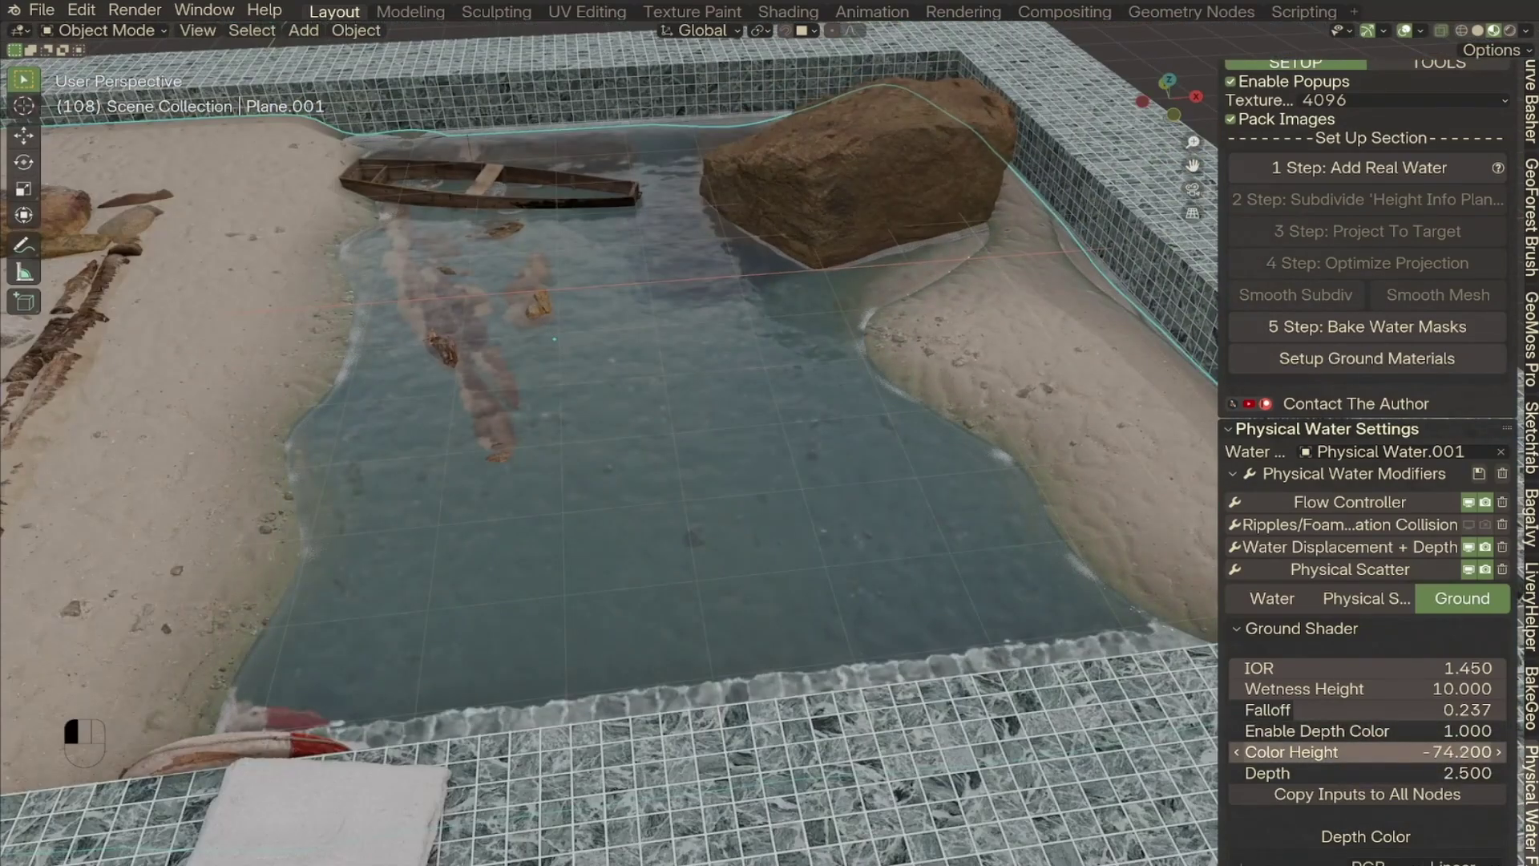
Collapse the Ground Shader settings and play the pool water animation.
left_click(1274, 628)
key("alt+a")
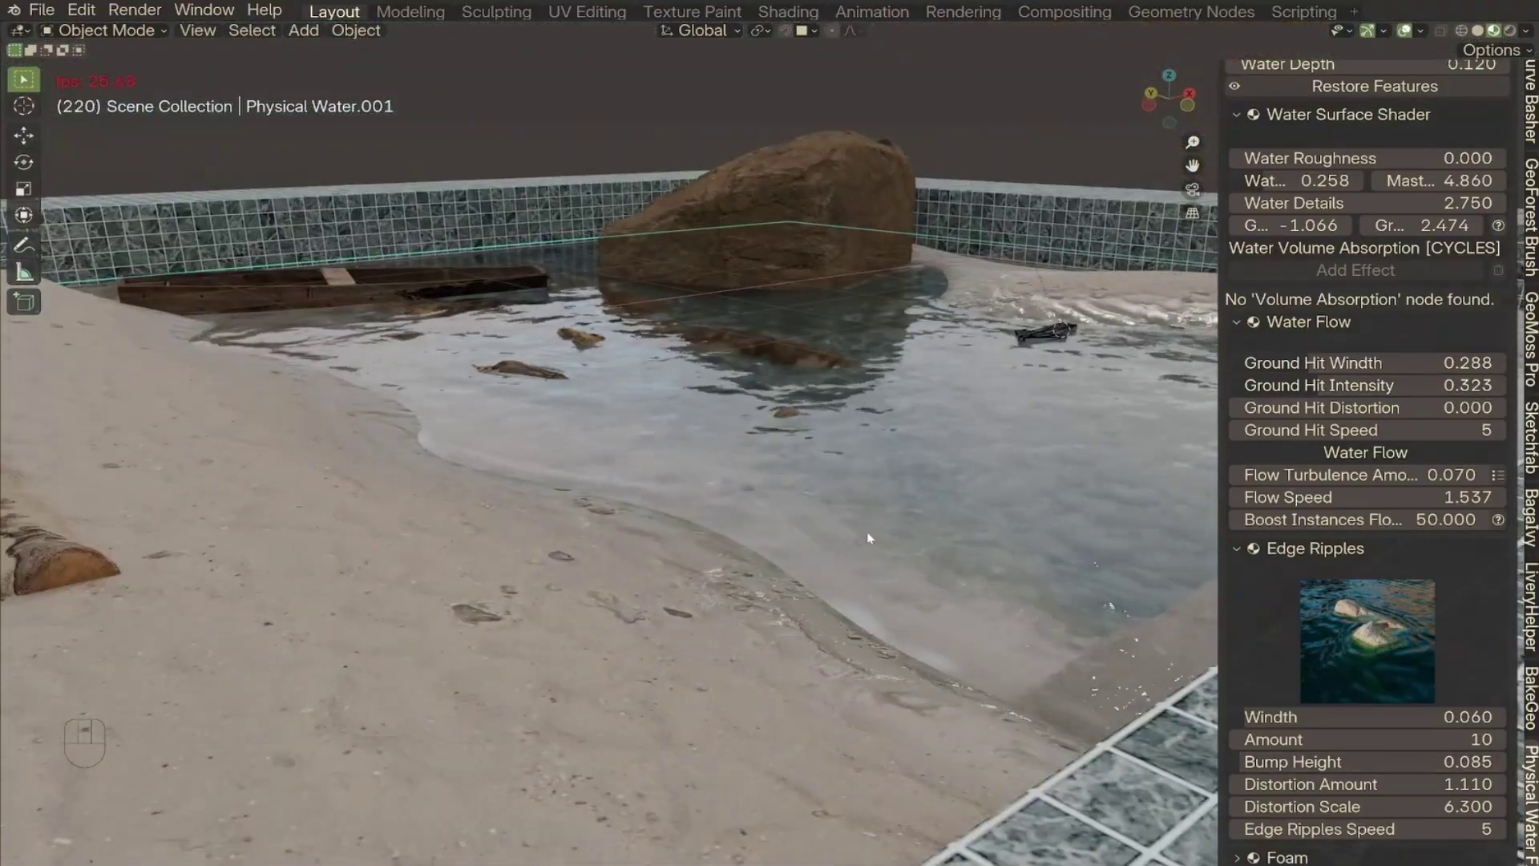
Stop the water animation, save the blend file, and replay it briefly.
key("alt+a")
key("ctrl+s")
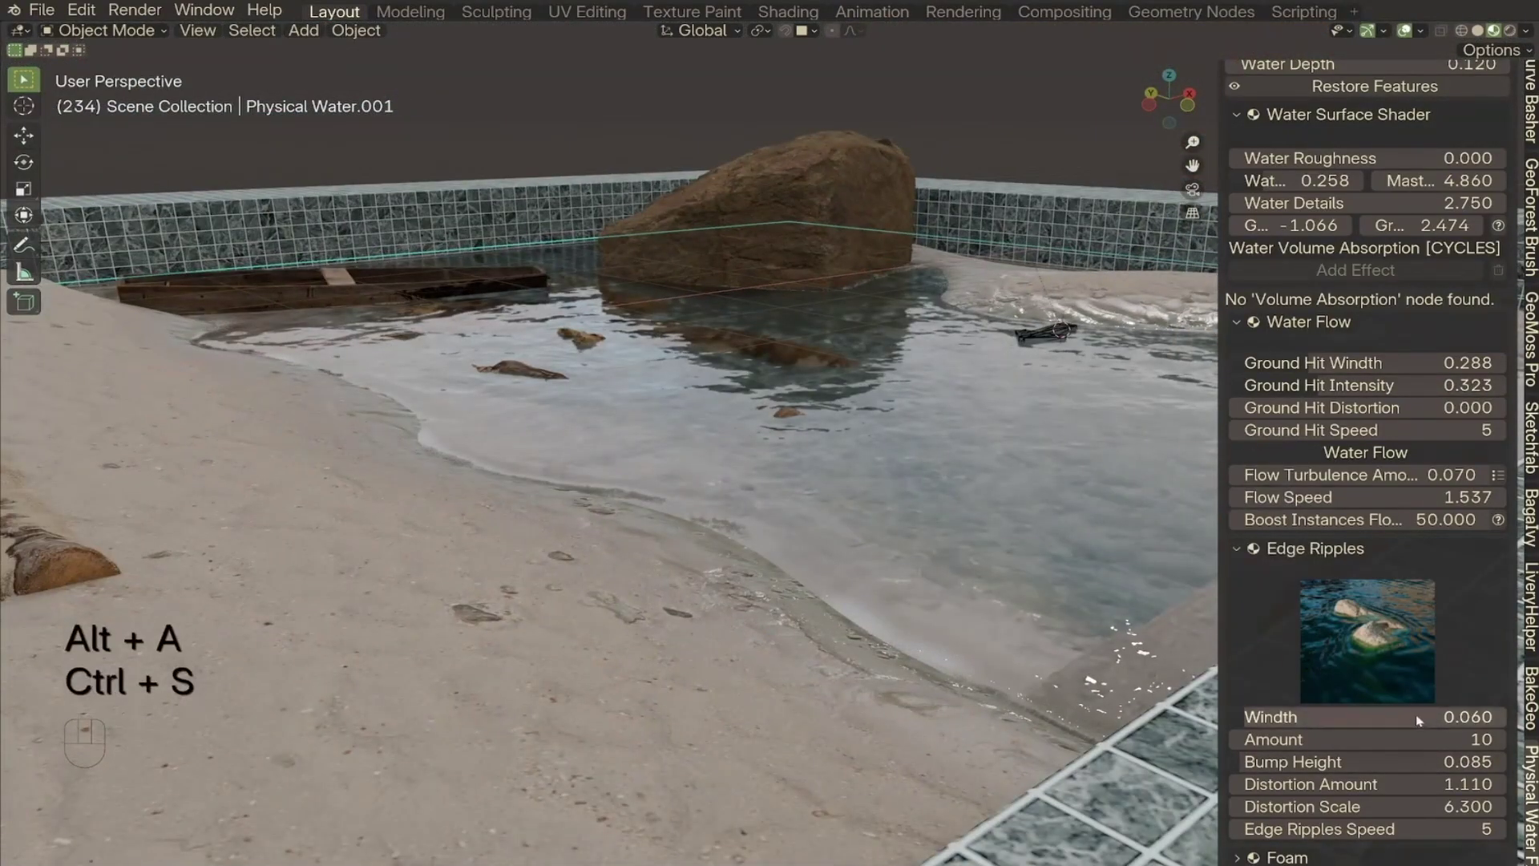
scroll(1366, 449, "down", 8)
key("alt+a")
key("alt+a")
key("alt+a")
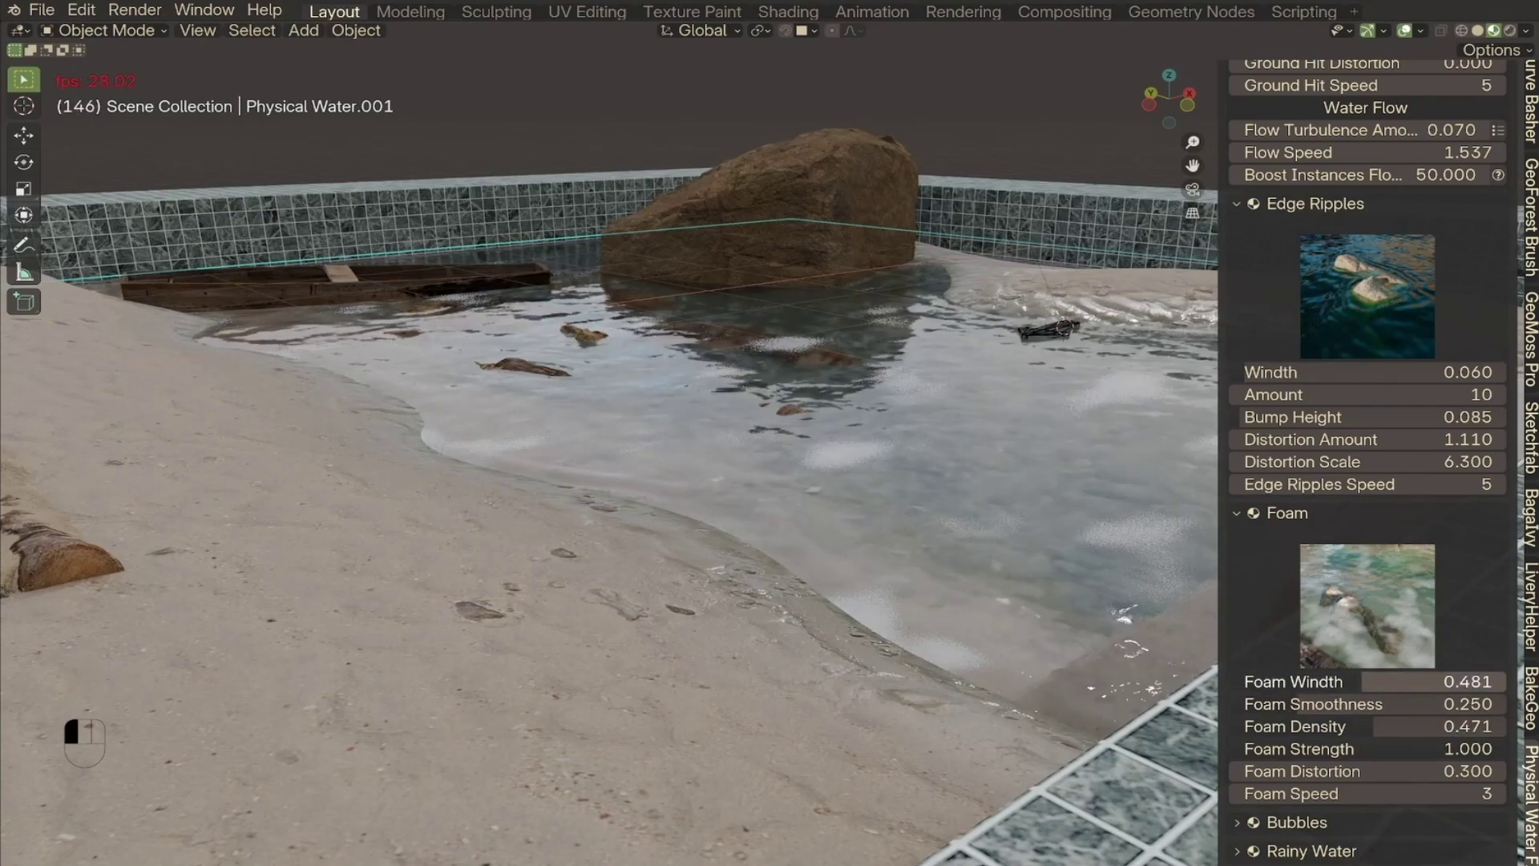
key("alt+a")
scroll(1370, 795, "down", 3)
Raise the Bubbles smoothness and set Bubbles Scale to 850.
left_click(1297, 728)
scroll(1366, 561, "down", 3)
middle_click_drag(609, 449, 420, 510, "shift")
mouse_move(1363, 762)
left_mouse_down()
mouse_move(1499, 762)
mouse_move(1334, 784)
left_mouse_up()
double_click(1367, 807)
type("850")
key("Return")
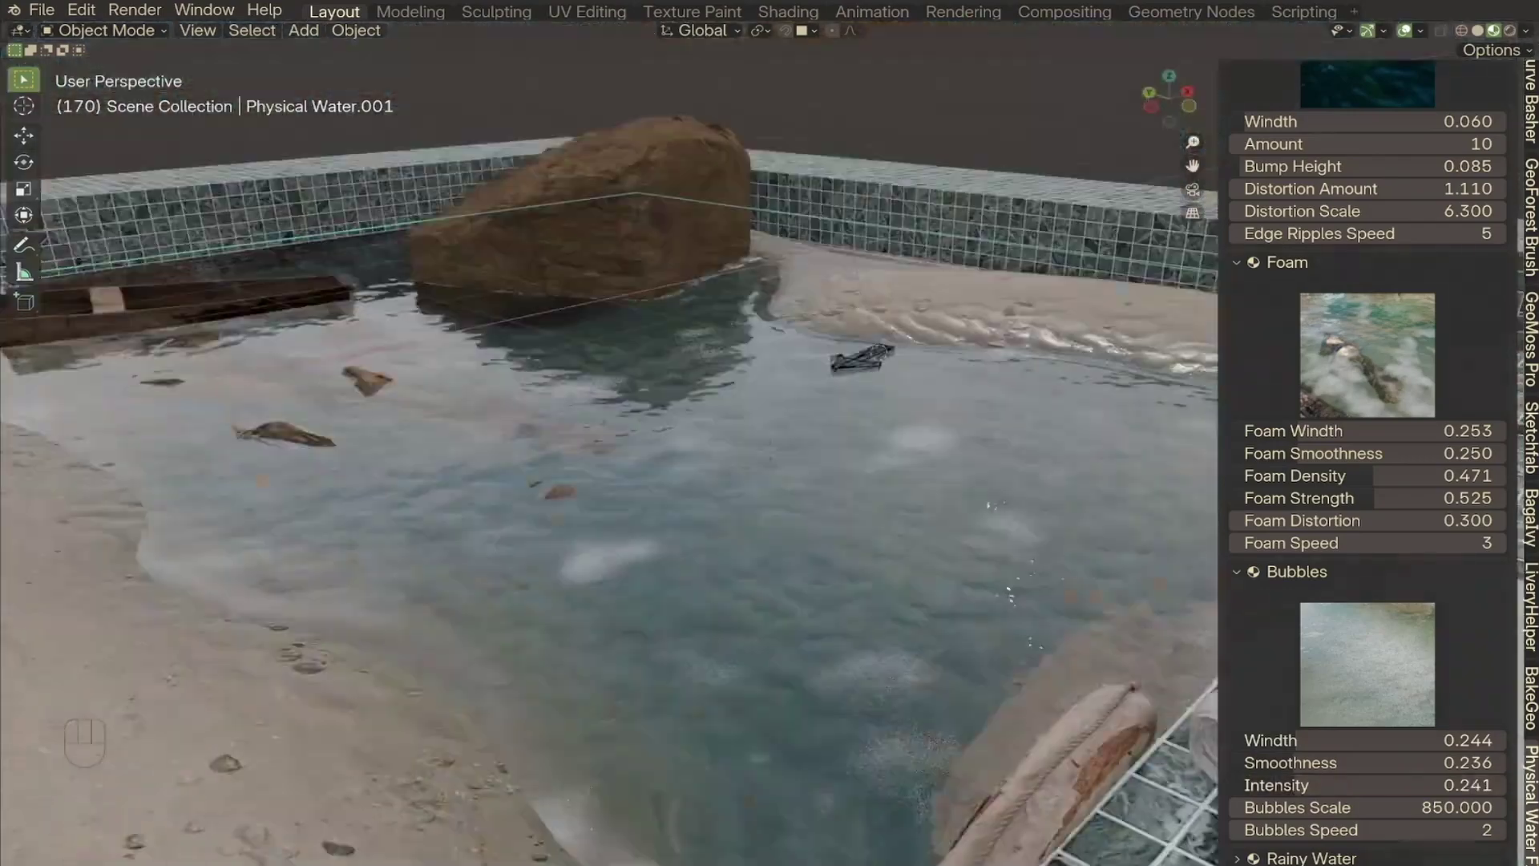
Play the water animation with the new bubble settings, save, and stop it.
key("alt+a")
key("alt+a")
key("ctrl+s")
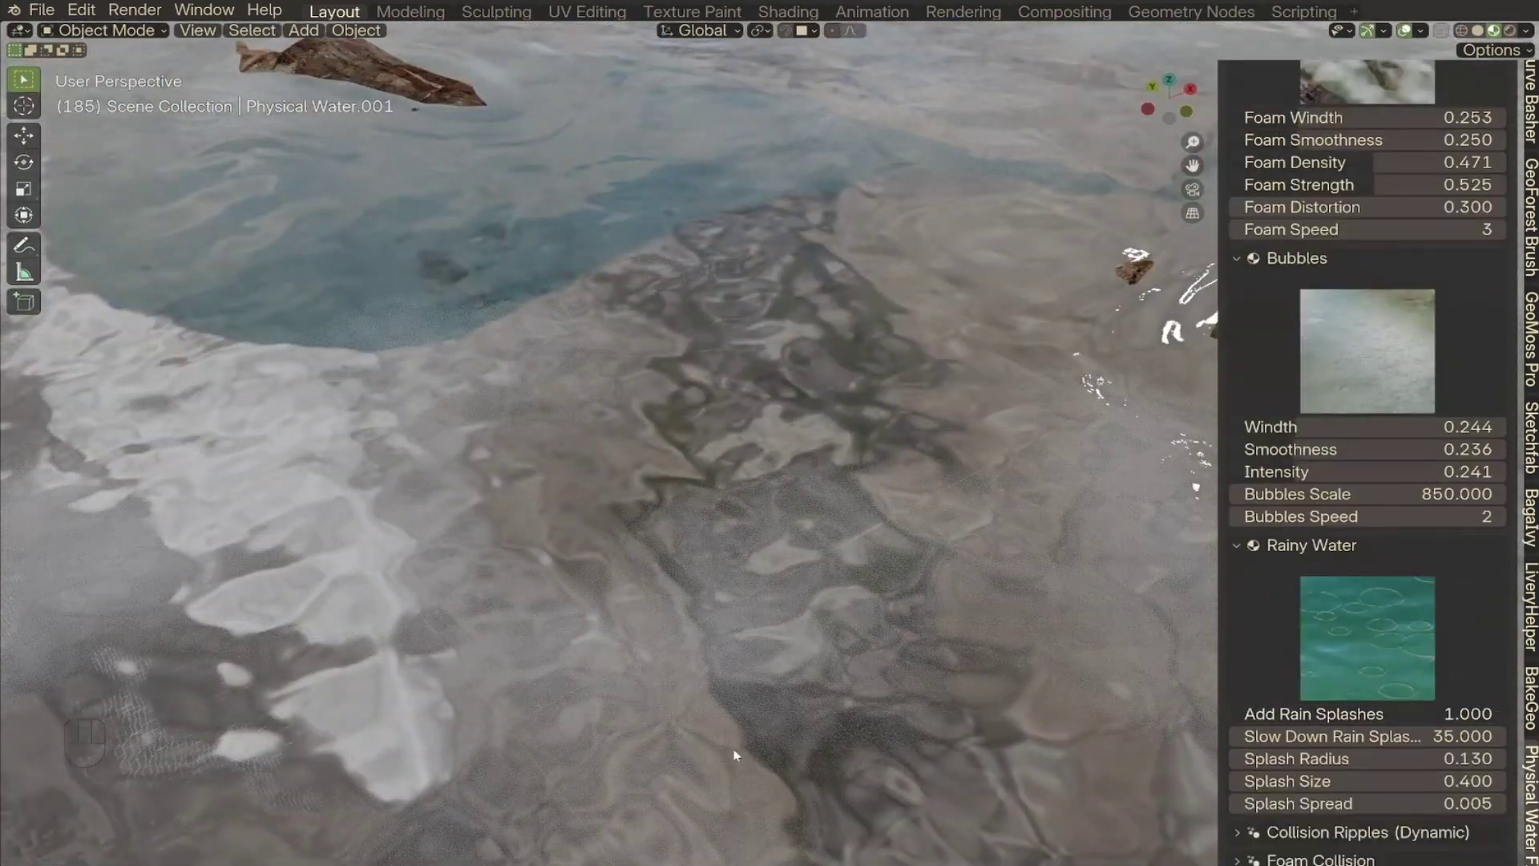
key("alt+a")
key("alt+a")
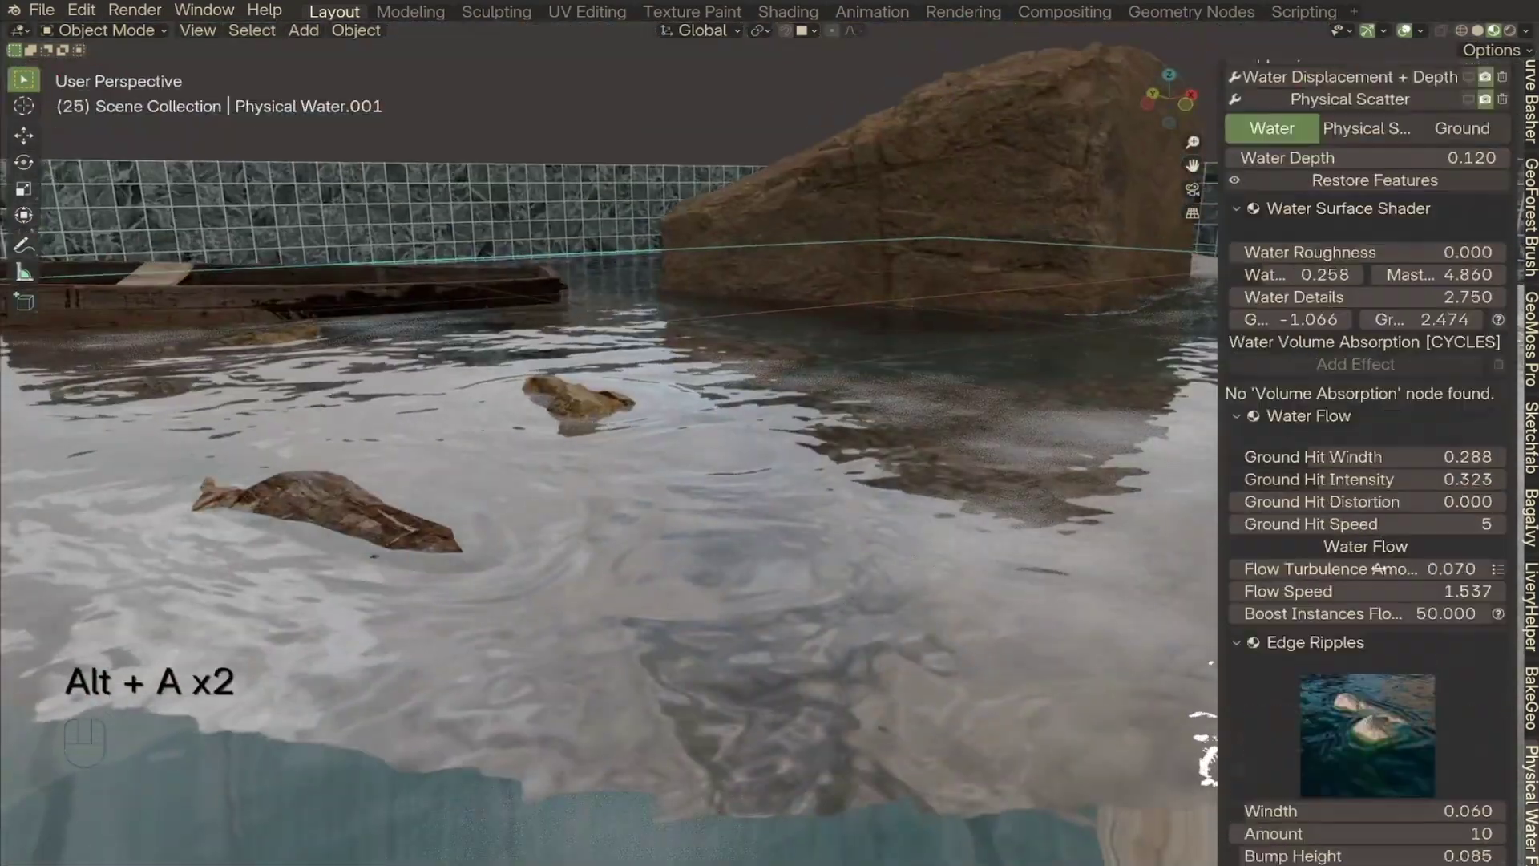
scroll(1437, 244, "up", 2)
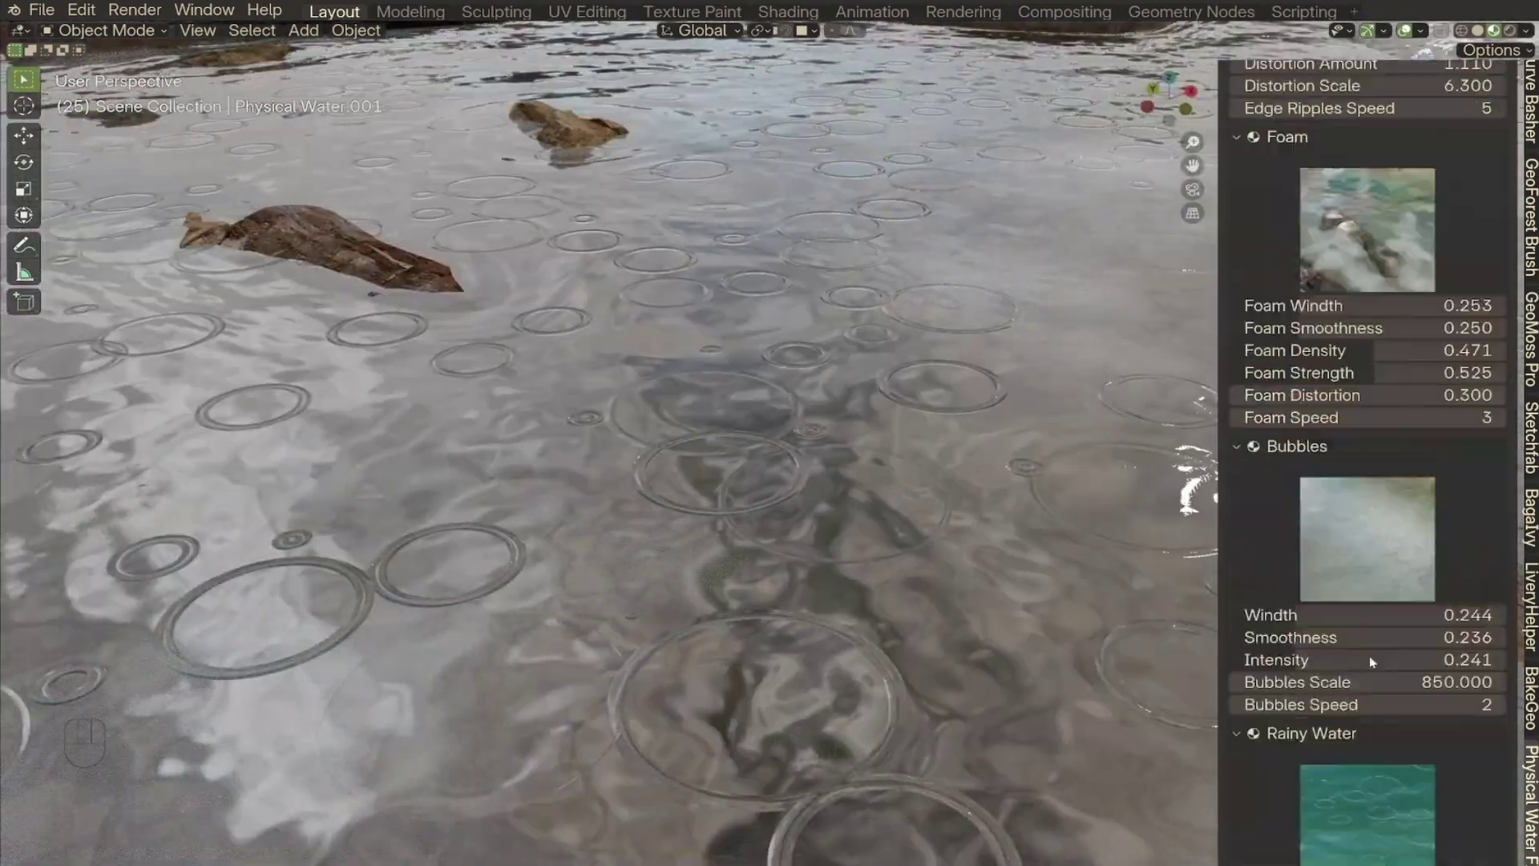
scroll(1369, 655, "down", 5)
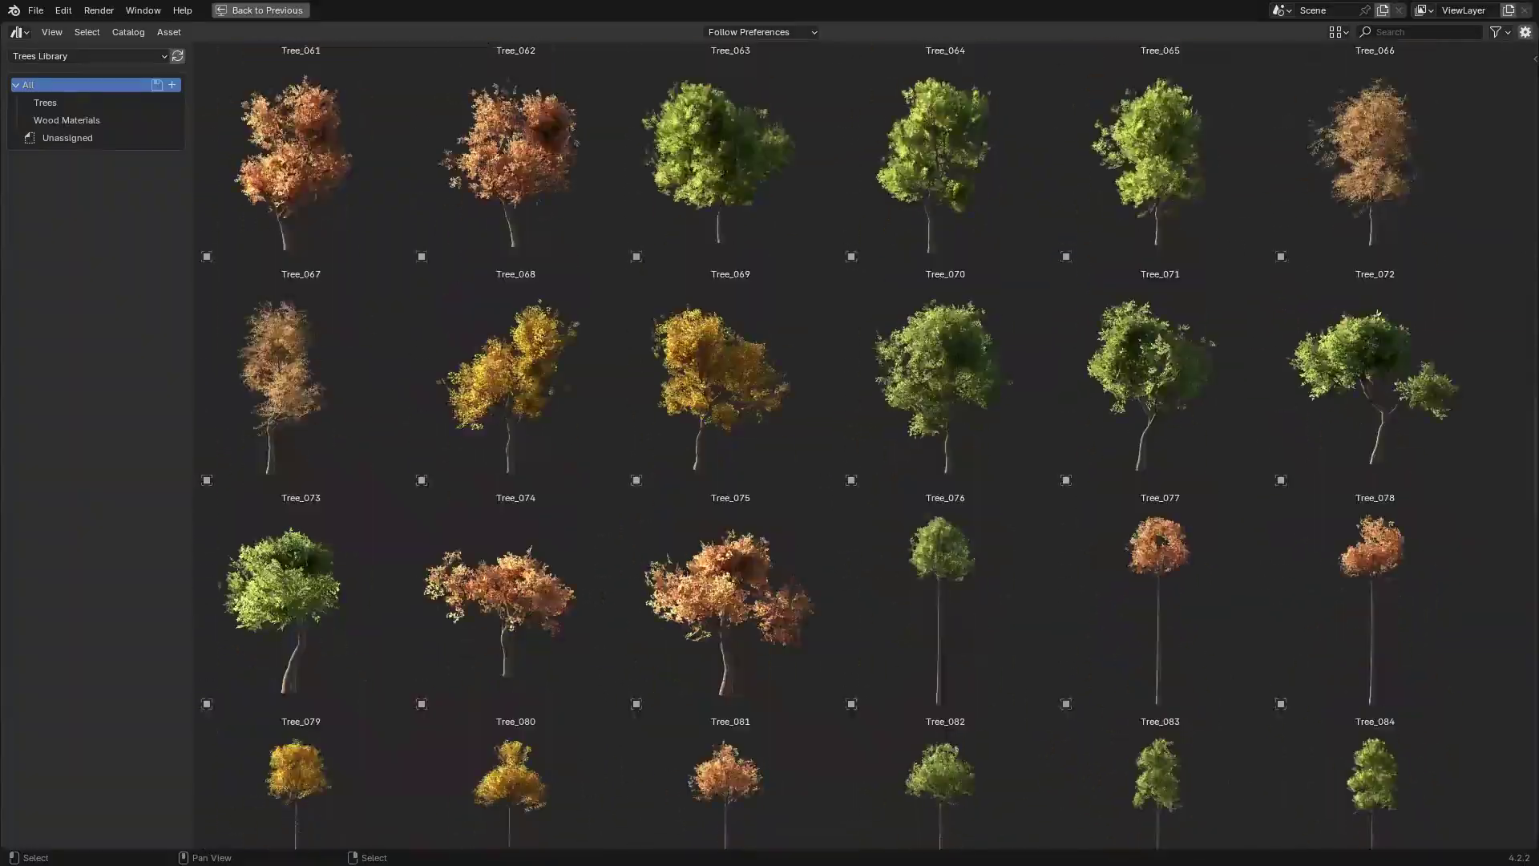
Shrink the asset thumbnails to size 84 so every tree fits.
scroll(865, 449, "down", 15)
left_click(1339, 32)
left_click_drag(1394, 62, 1354, 62)
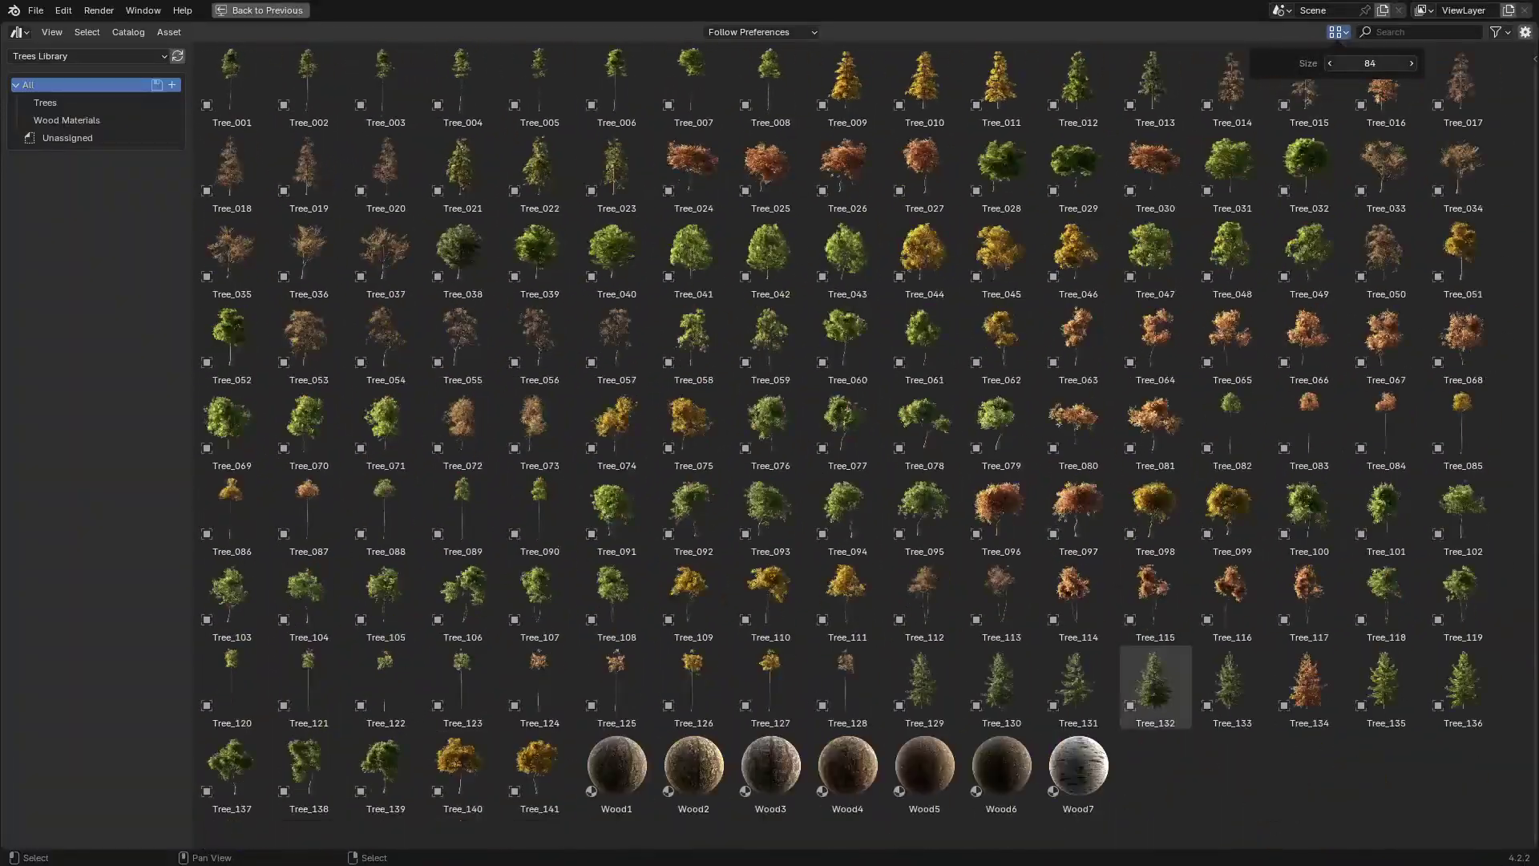
Restore the normal layout, widen the library area, and drag Tree_028 into the scene.
key("ctrl+space")
left_click_drag(416, 289, 564, 288)
left_click_drag(473, 585, 898, 742)
scroll(945, 657, "up", 6)
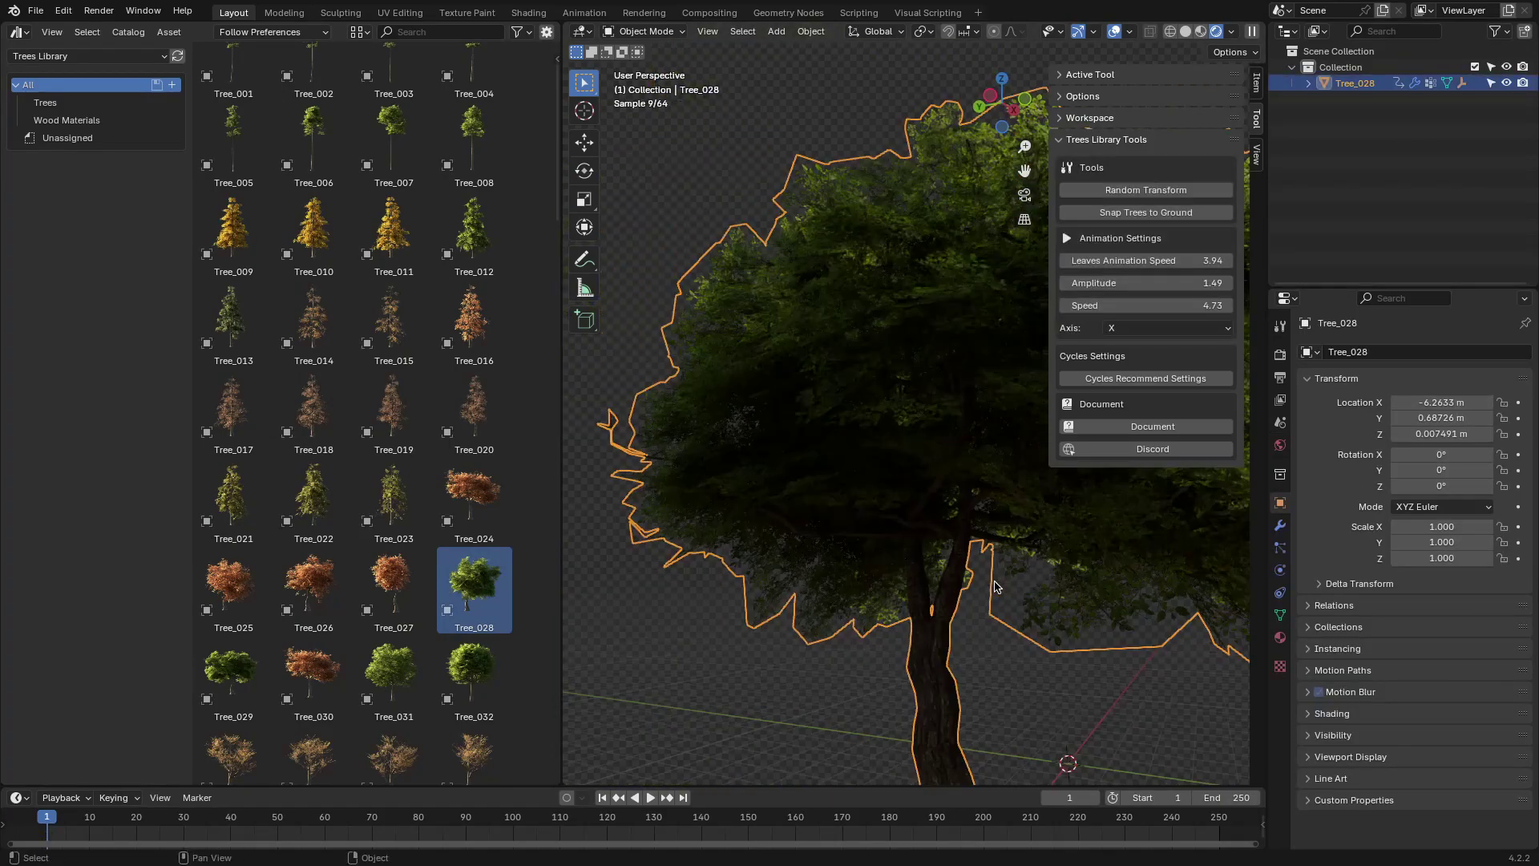
Randomize Tree_028's transform to 320.6° Z rotation and 0.938 uniform scale.
scroll(995, 586, "down", 5)
scroll(961, 513, "up", 5)
middle_click_drag(962, 513, 924, 438)
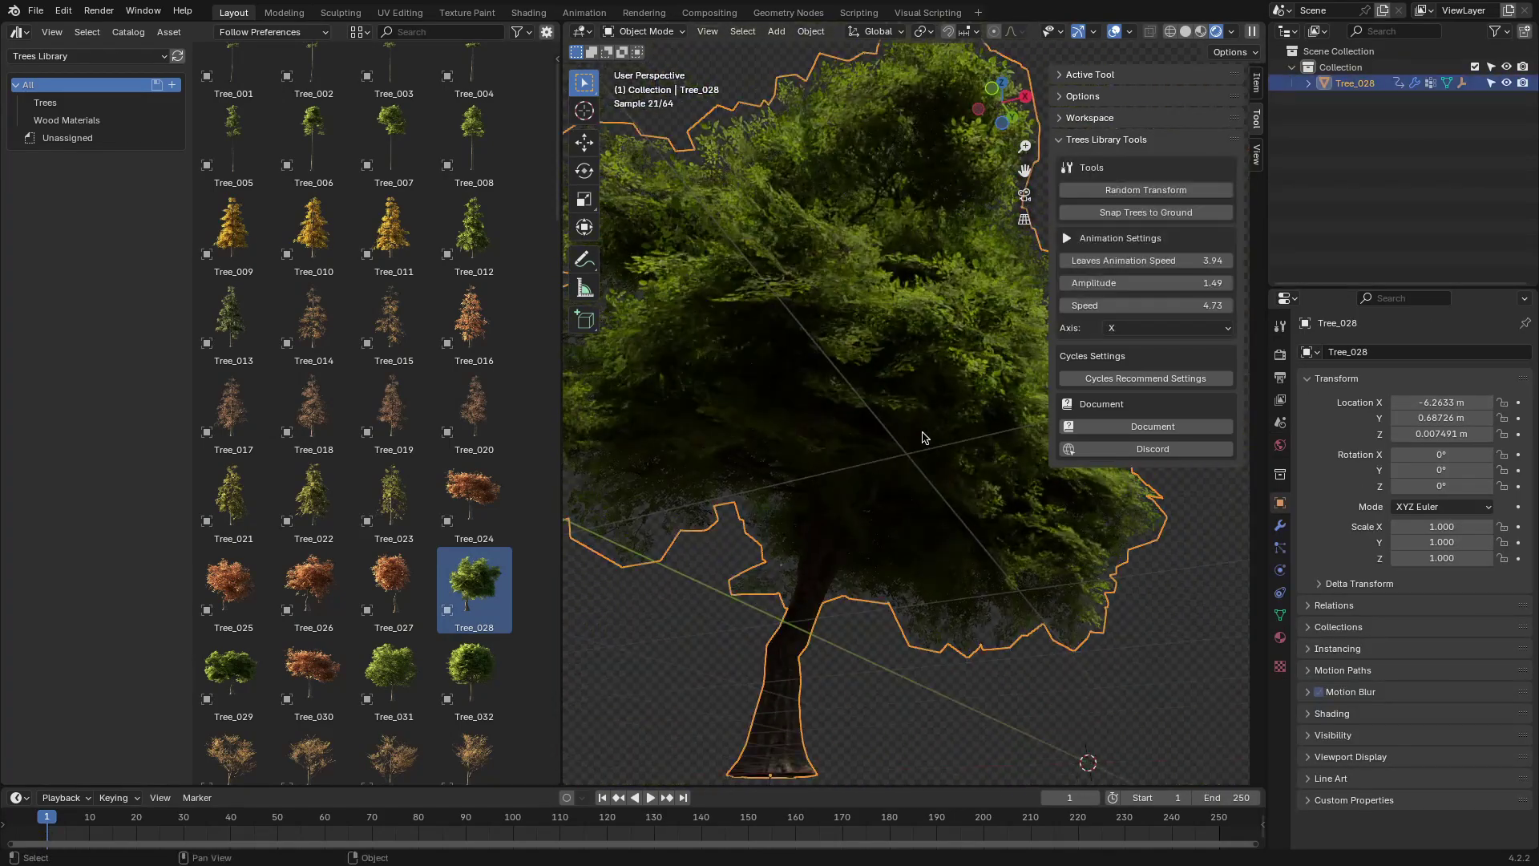
left_click_drag(1053, 189, 986, 191)
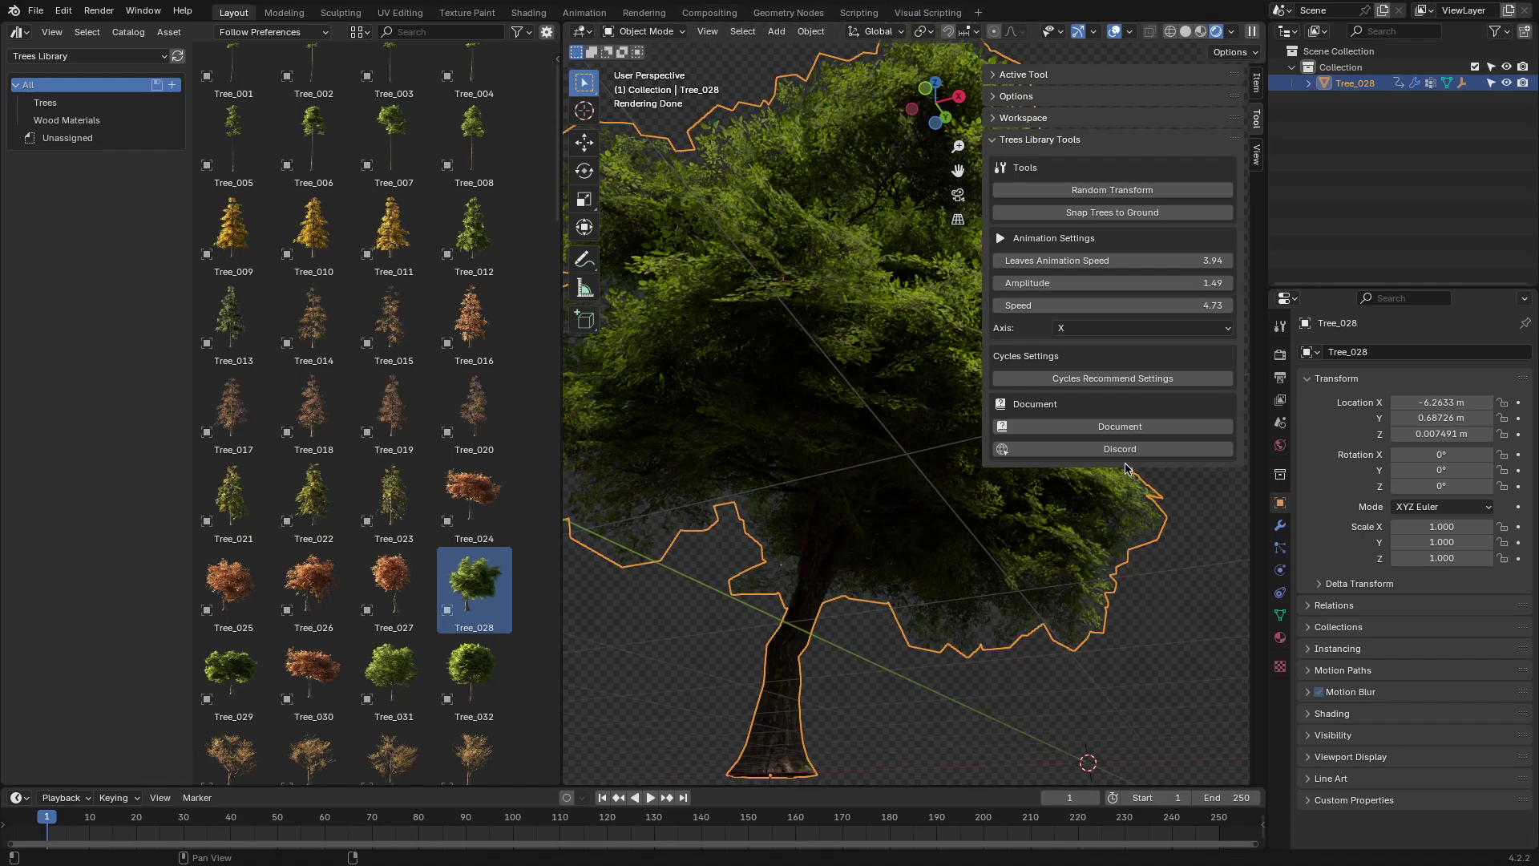
left_click(1033, 190)
scroll(802, 240, "down", 4)
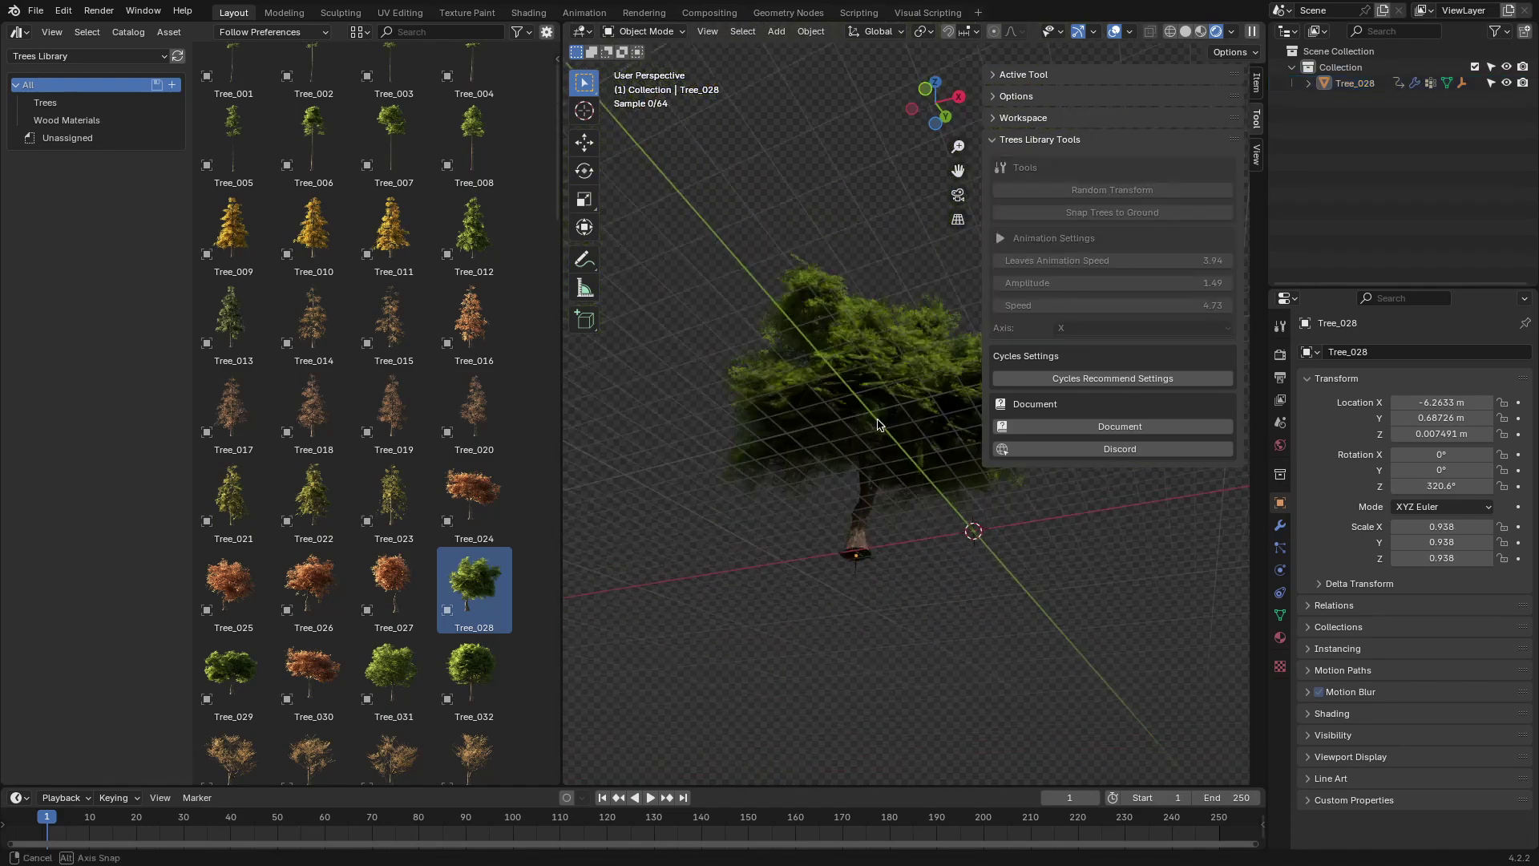
scroll(802, 240, "up", 6)
scroll(361, 200, "down", 5)
Try the Wood1 to Wood6 barks on the trunk, ending with white birch Wood7.
left_click(71, 120)
scroll(377, 400, "up", 2, "ctrl")
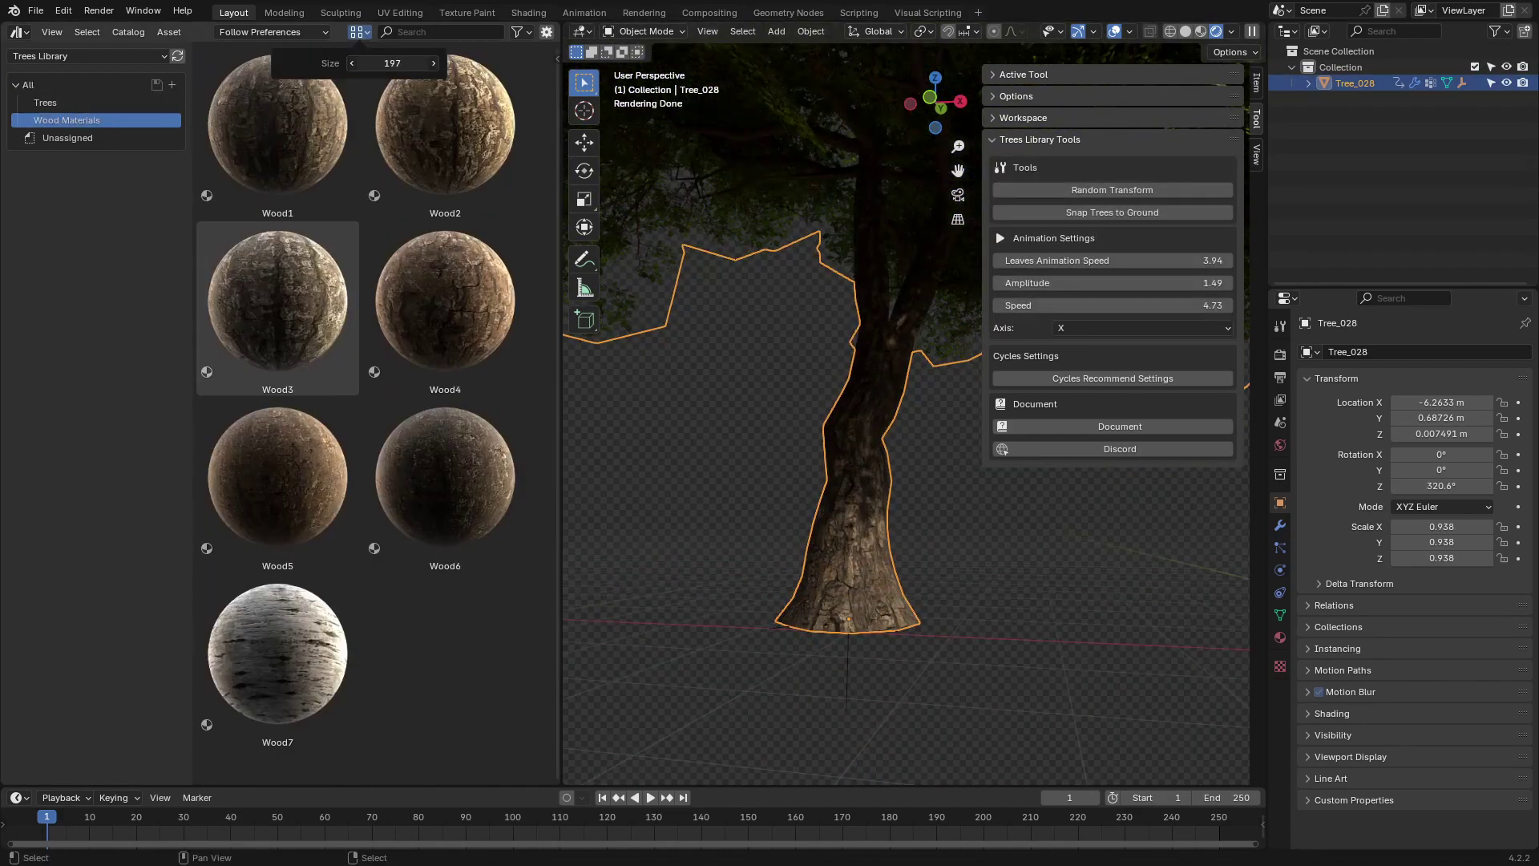
left_click_drag(272, 129, 857, 487)
scroll(858, 487, "up", 3)
left_click_drag(435, 128, 801, 505)
left_click_drag(274, 297, 875, 459)
left_click_drag(435, 296, 864, 483)
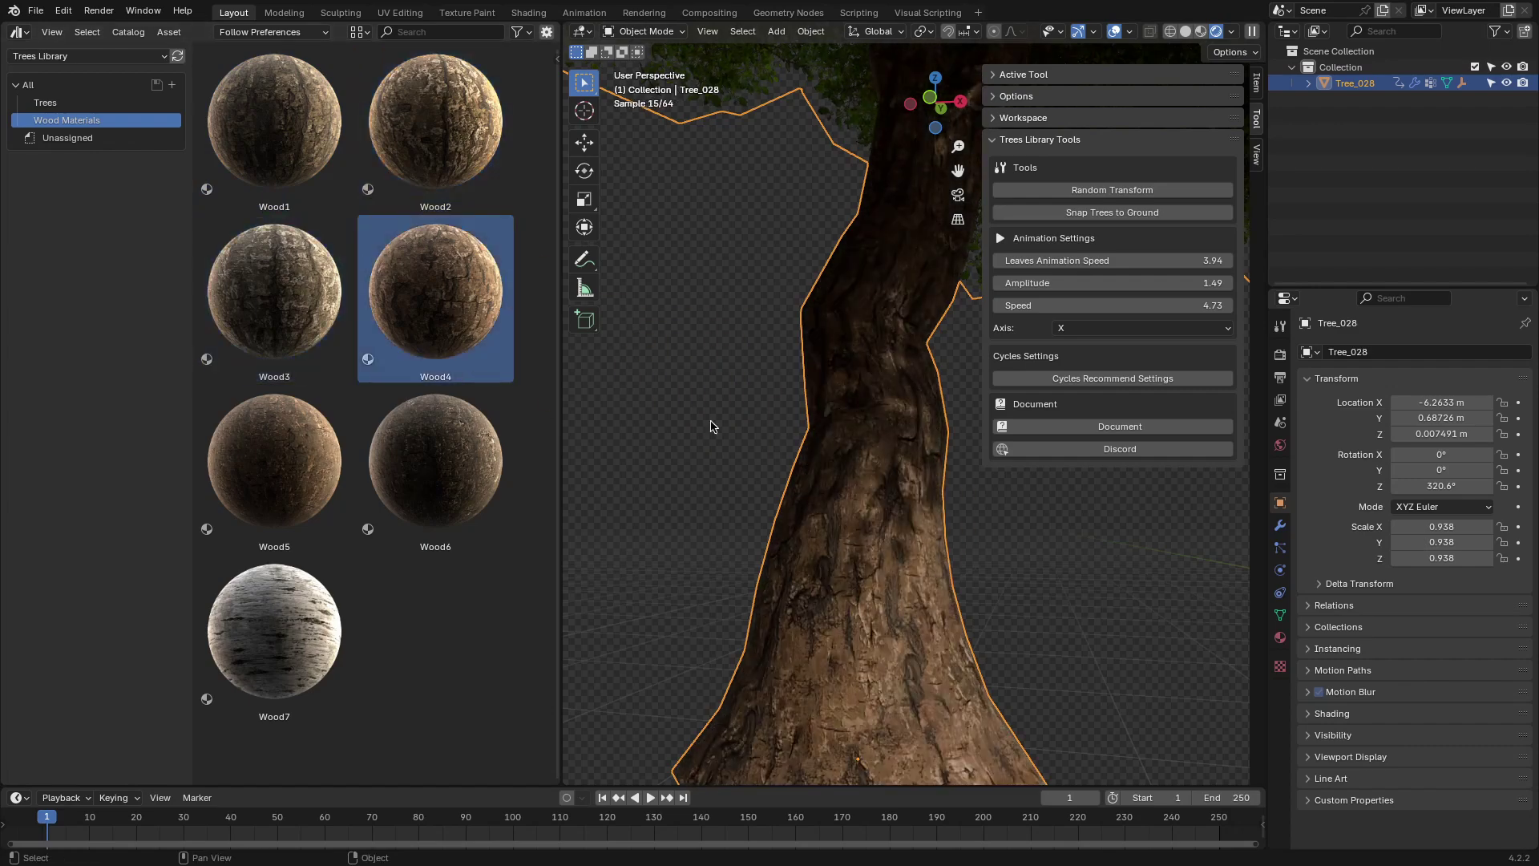
left_click_drag(274, 466, 864, 449)
left_click_drag(435, 466, 663, 486)
left_click_drag(274, 636, 900, 533)
scroll(882, 529, "down", 4)
scroll(753, 553, "down", 3)
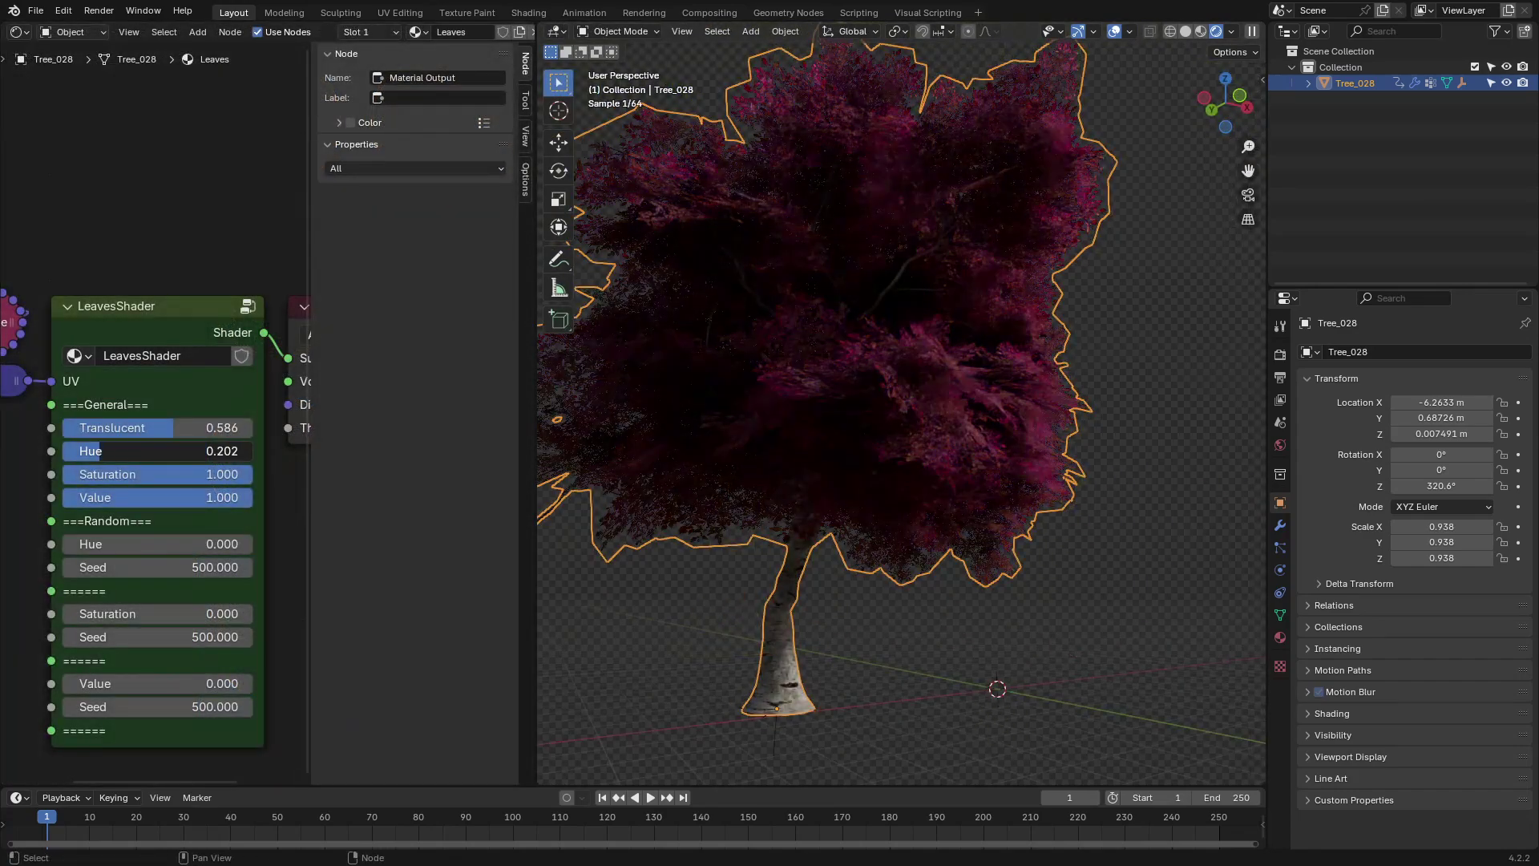
Shift the leaves to red with hue 0.268 and reseed their saturation and brightness variation.
left_click_drag(152, 451, 170, 450)
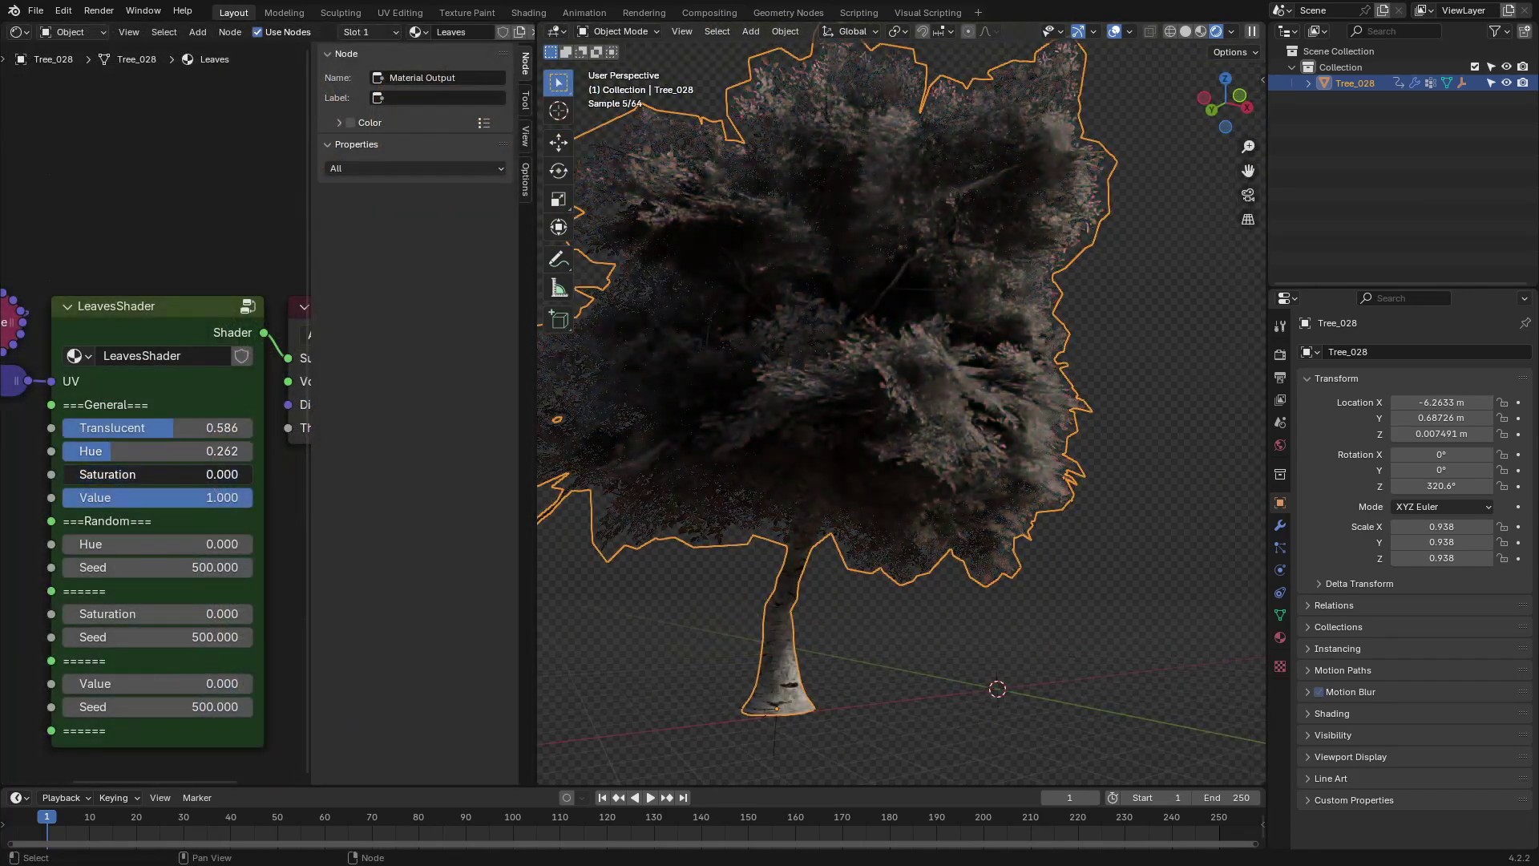
scroll(901, 417, "up", 2)
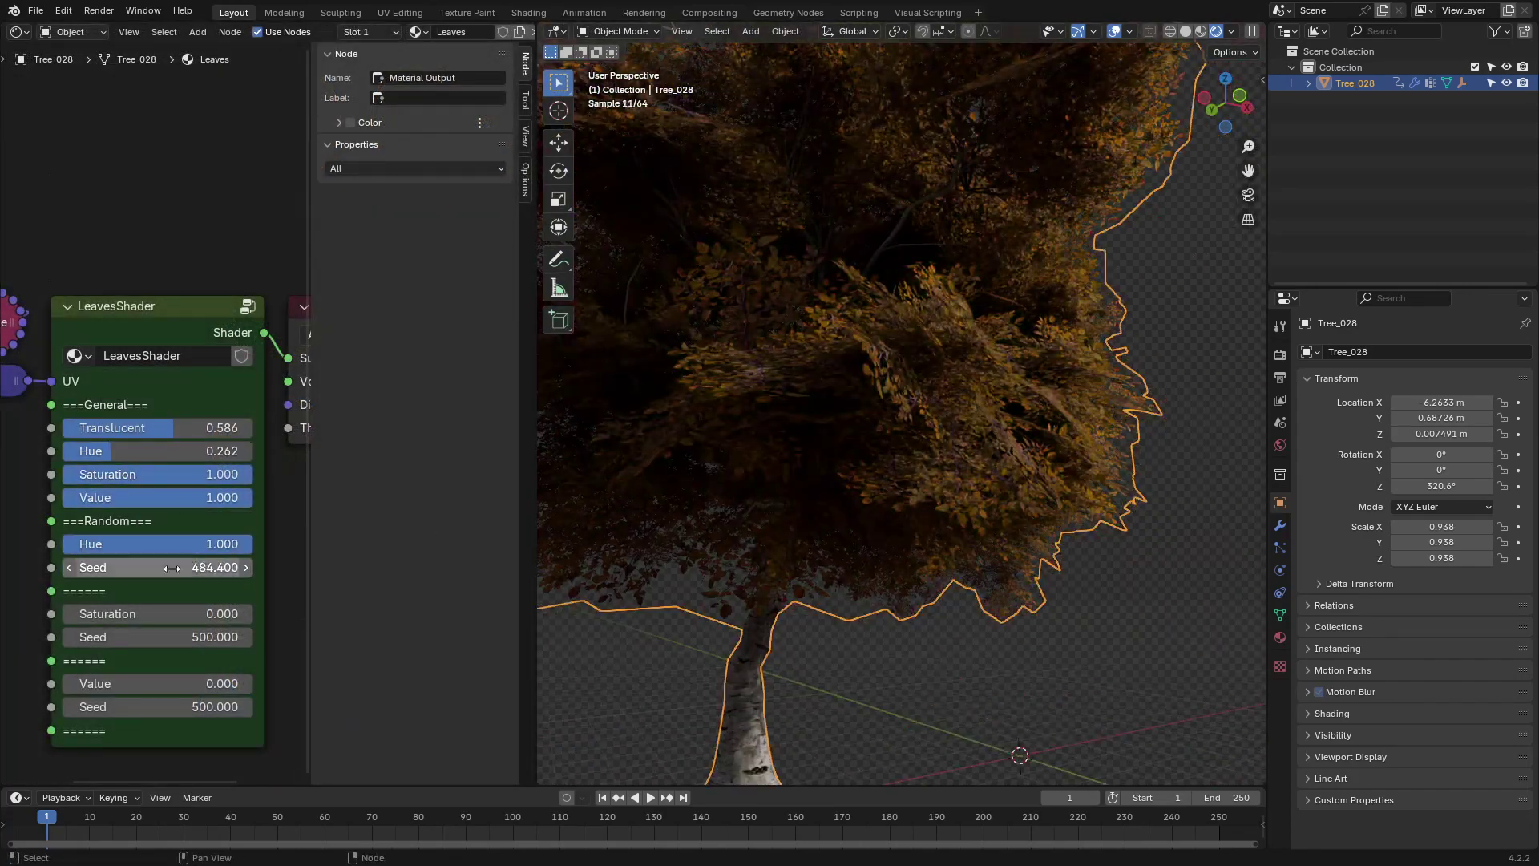
left_click_drag(160, 636, 136, 636)
left_click_drag(72, 683, 188, 683)
scroll(160, 561, "down", 1)
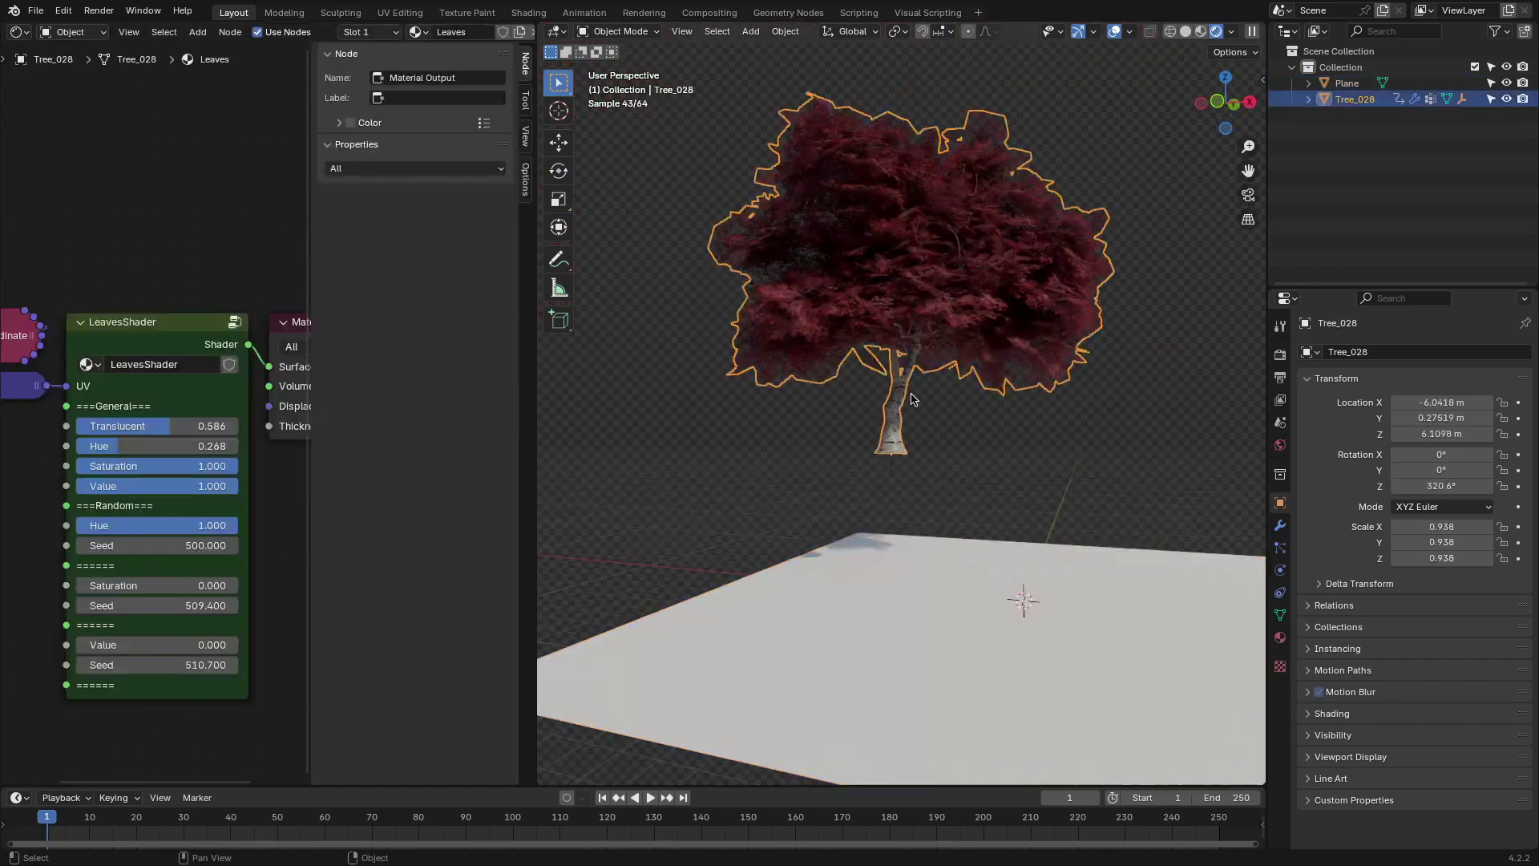
scroll(946, 359, "up", 2)
Add a ground plane and snap Tree_028 down onto it.
key("n")
left_click(1112, 212)
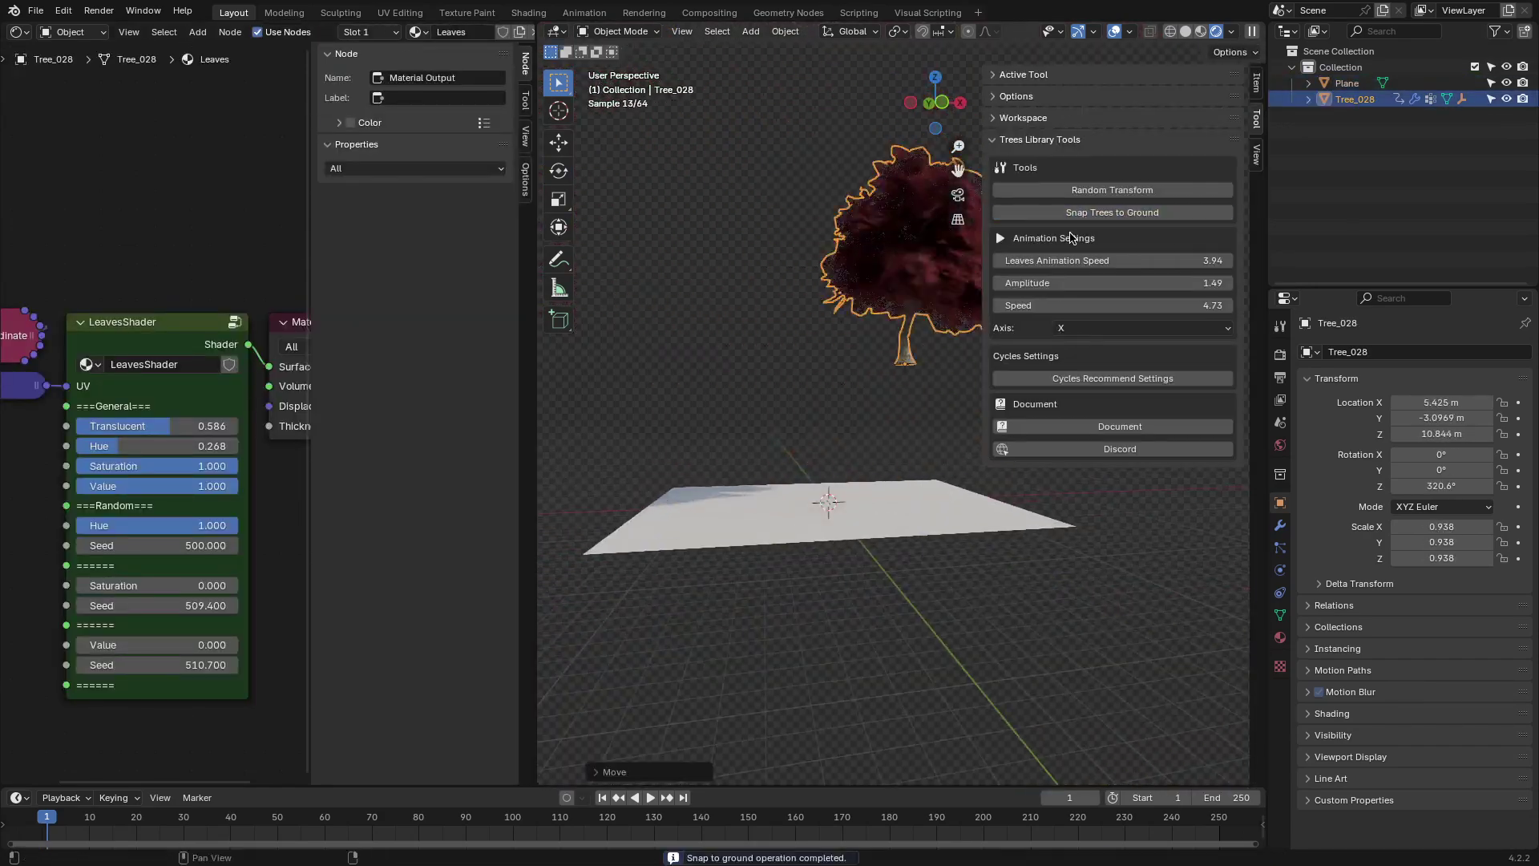
left_click(1112, 211)
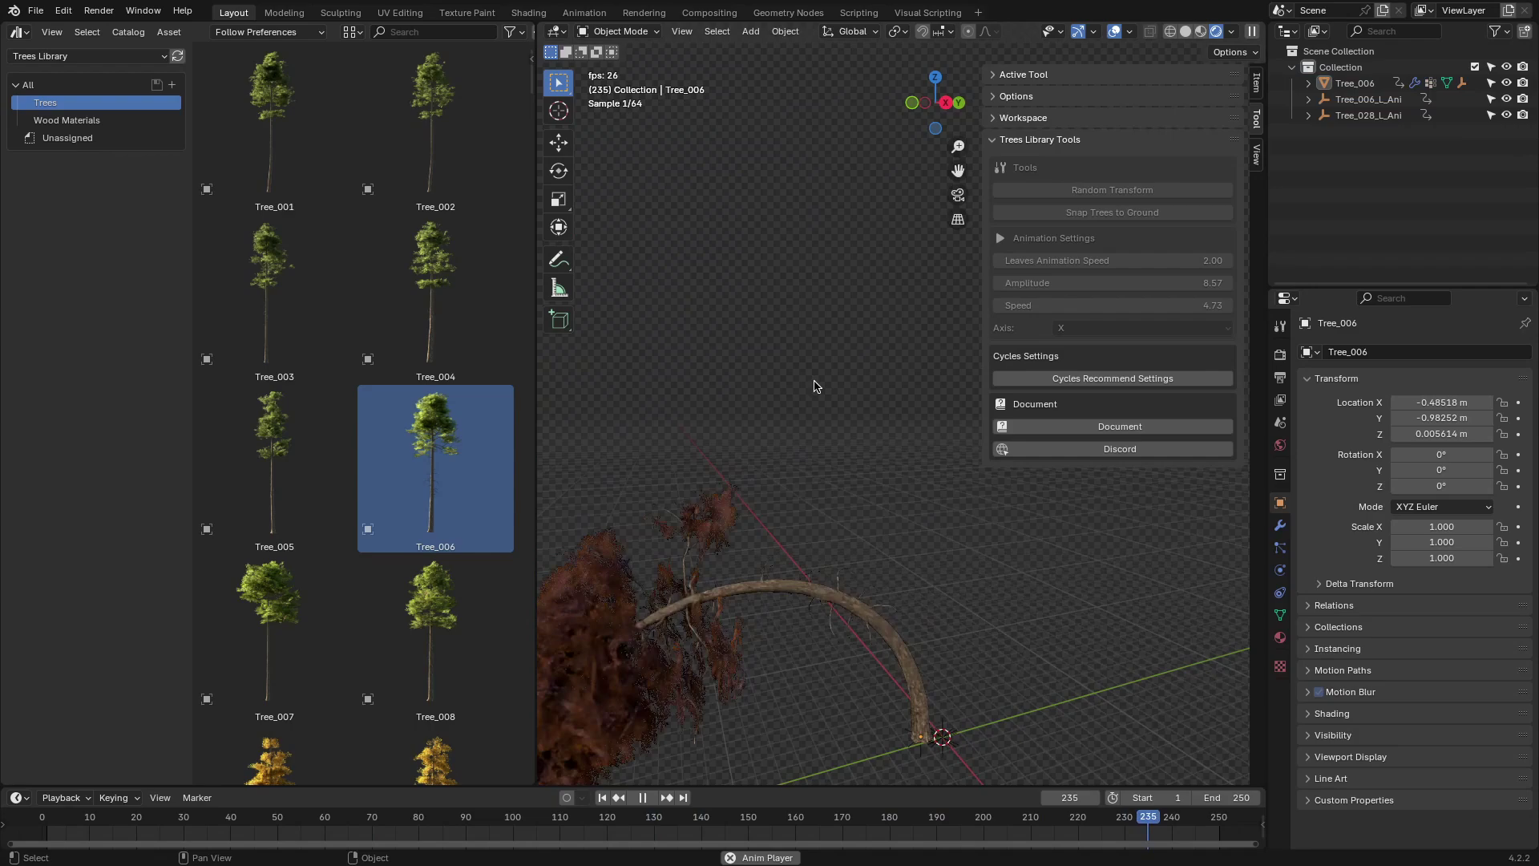
Set the end frame to 500, randomize Tree_024's transform, and add Tree_013 and Tree_100.
double_click(1232, 796)
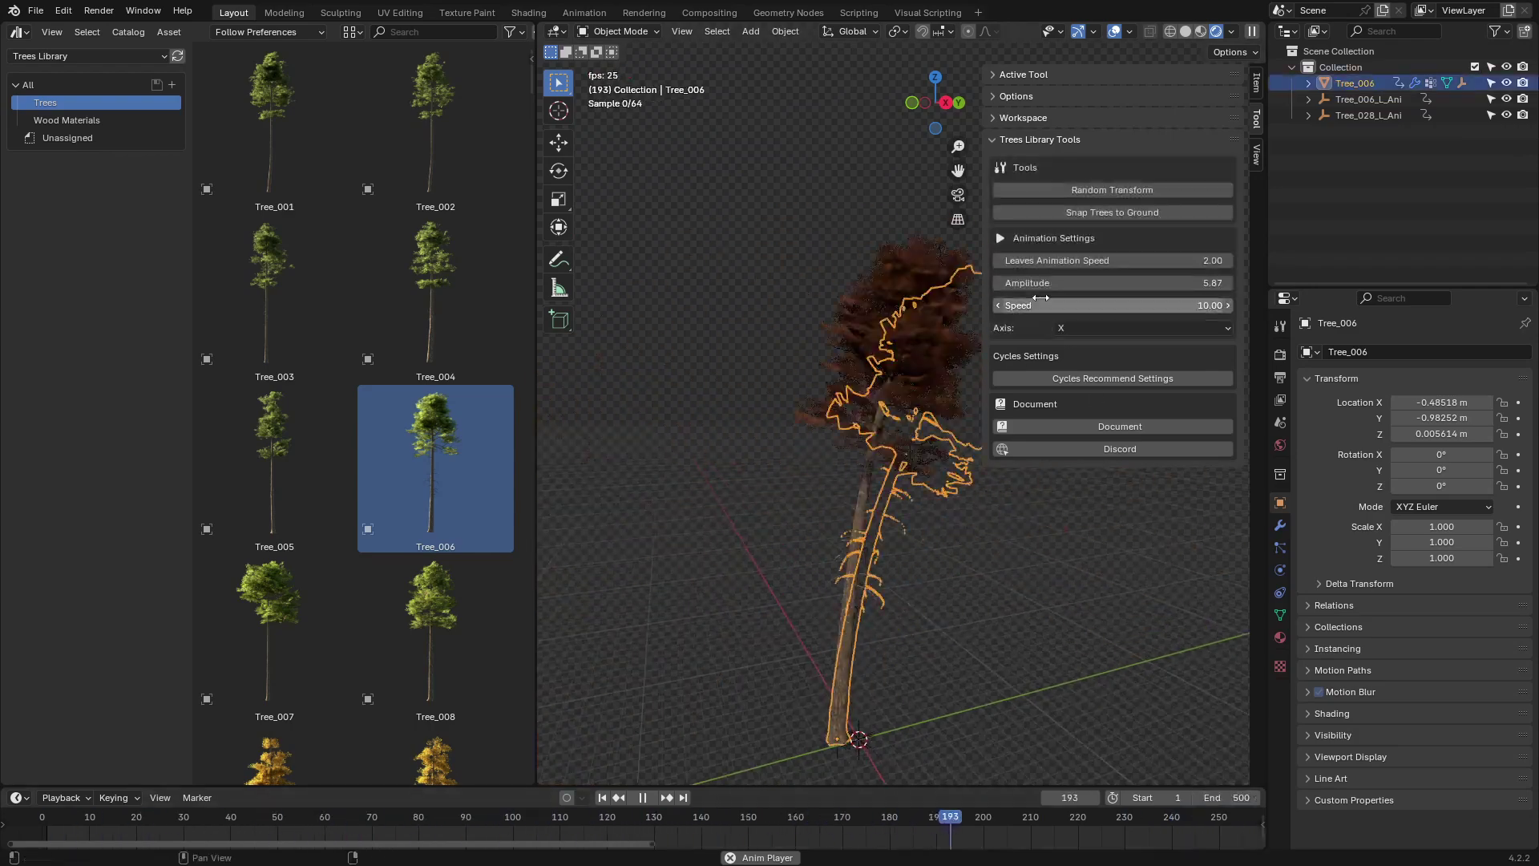
left_click(1096, 192)
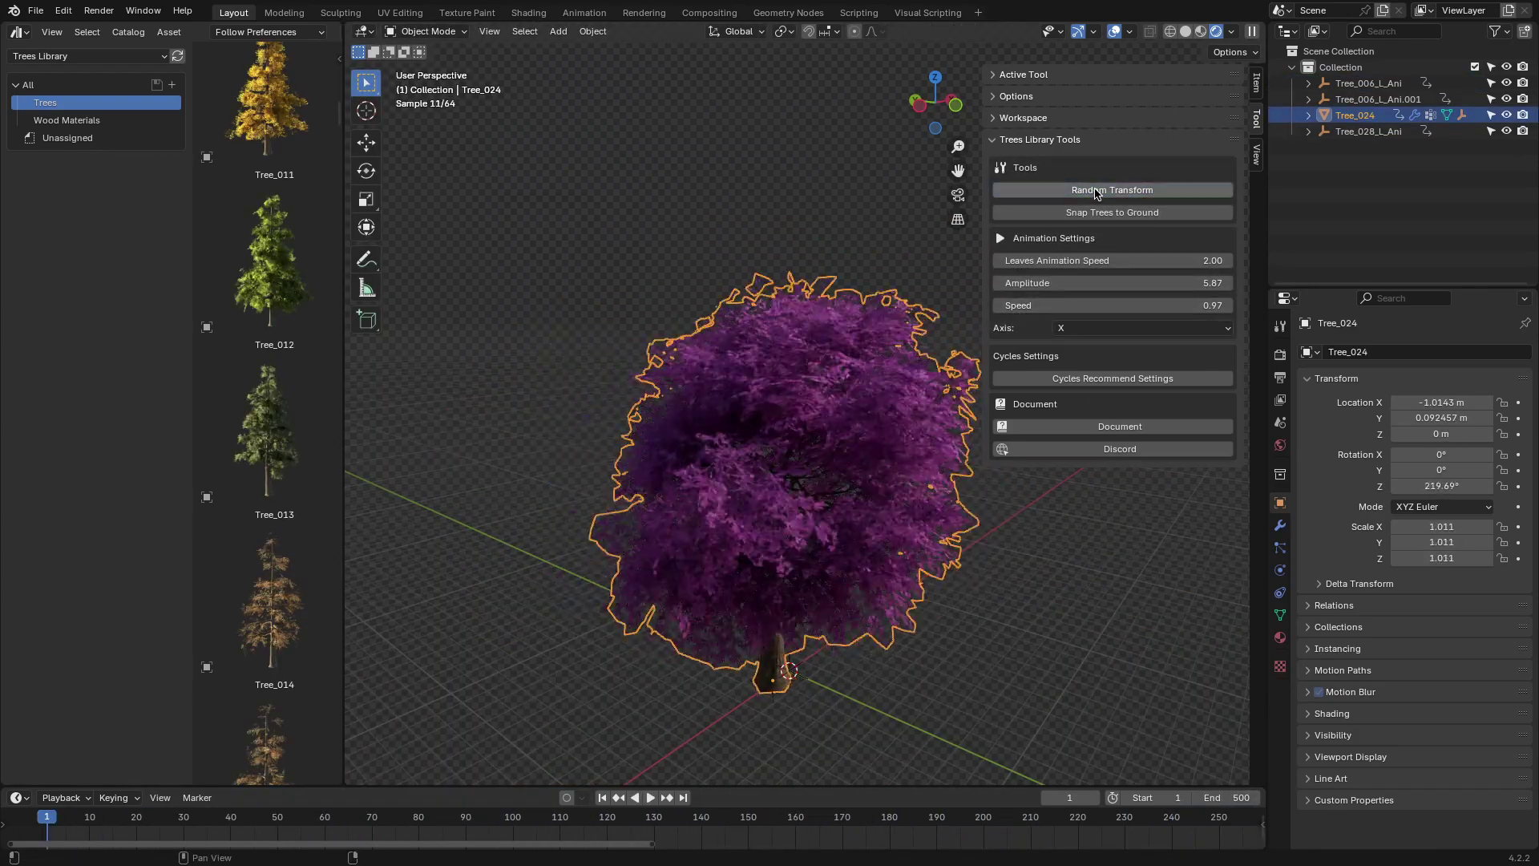
left_click_drag(269, 433, 897, 481)
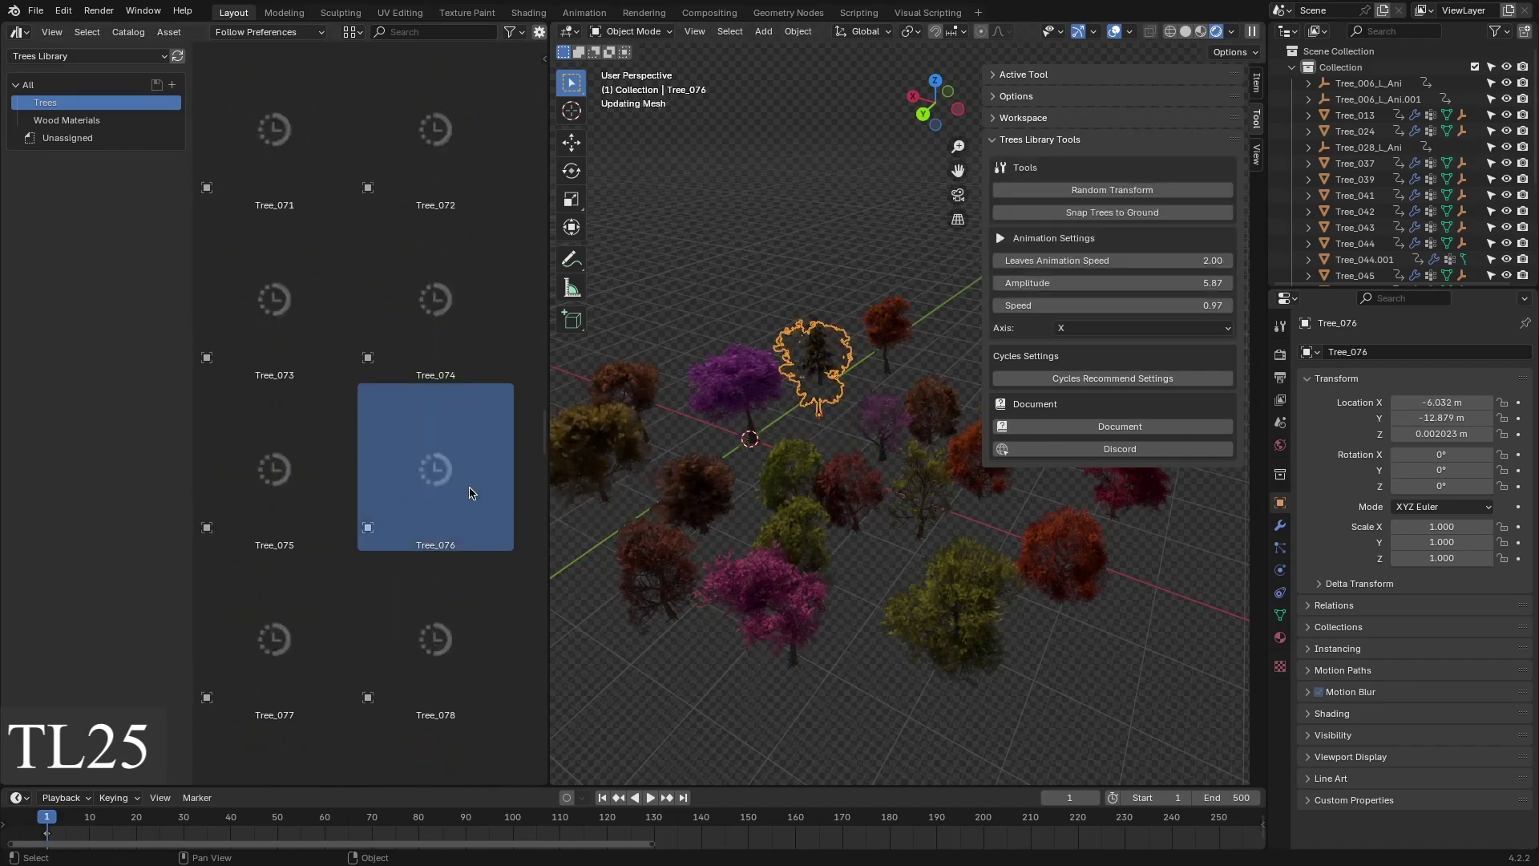
left_click_drag(471, 491, 682, 611)
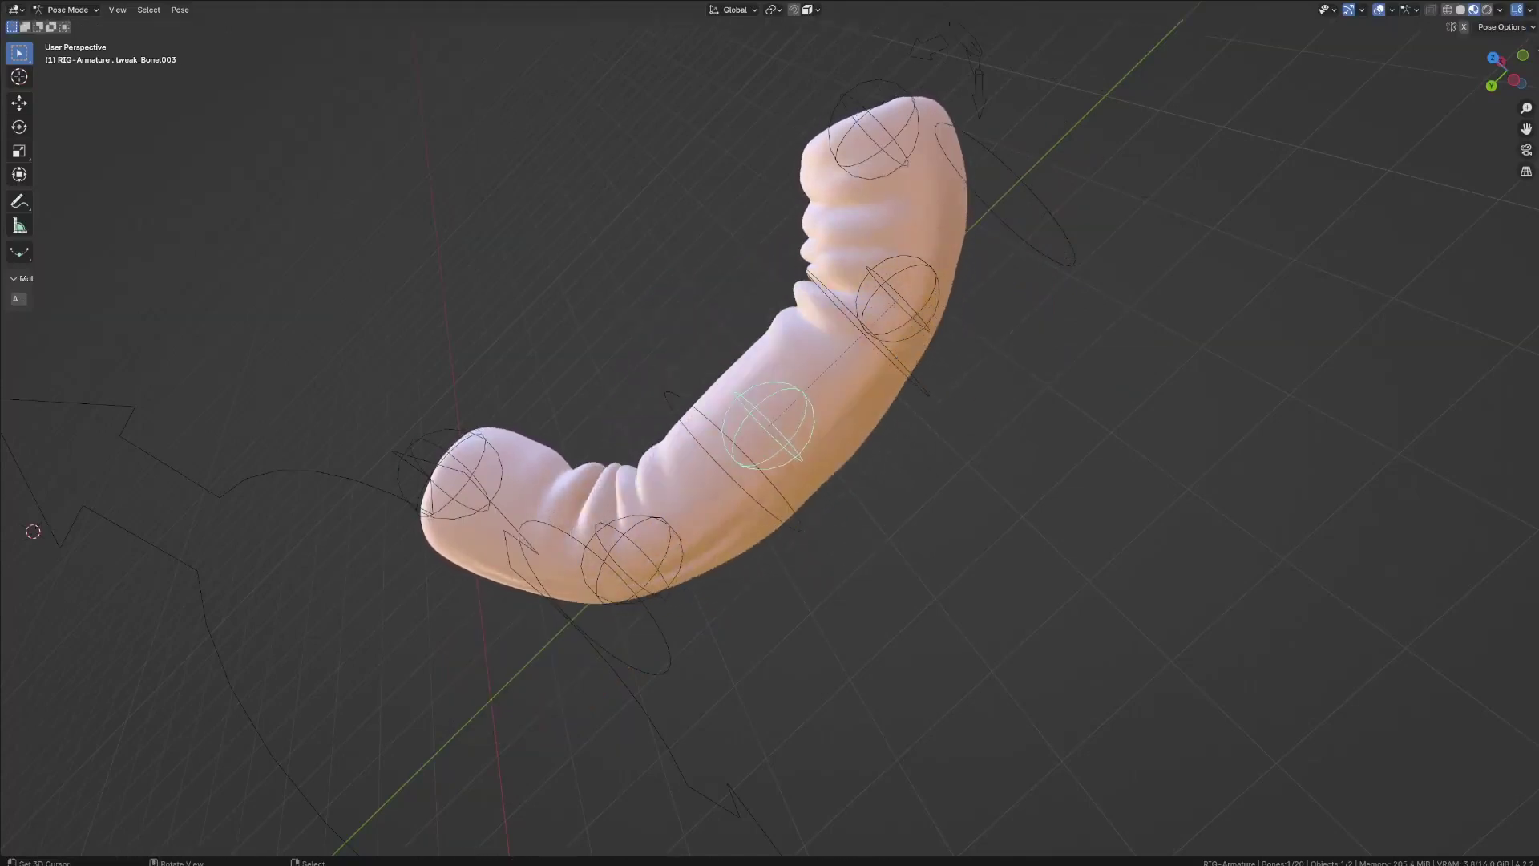
Bend the finger bone into a new pose and move FaceArea above Subdivision.
key("r")
key("r")
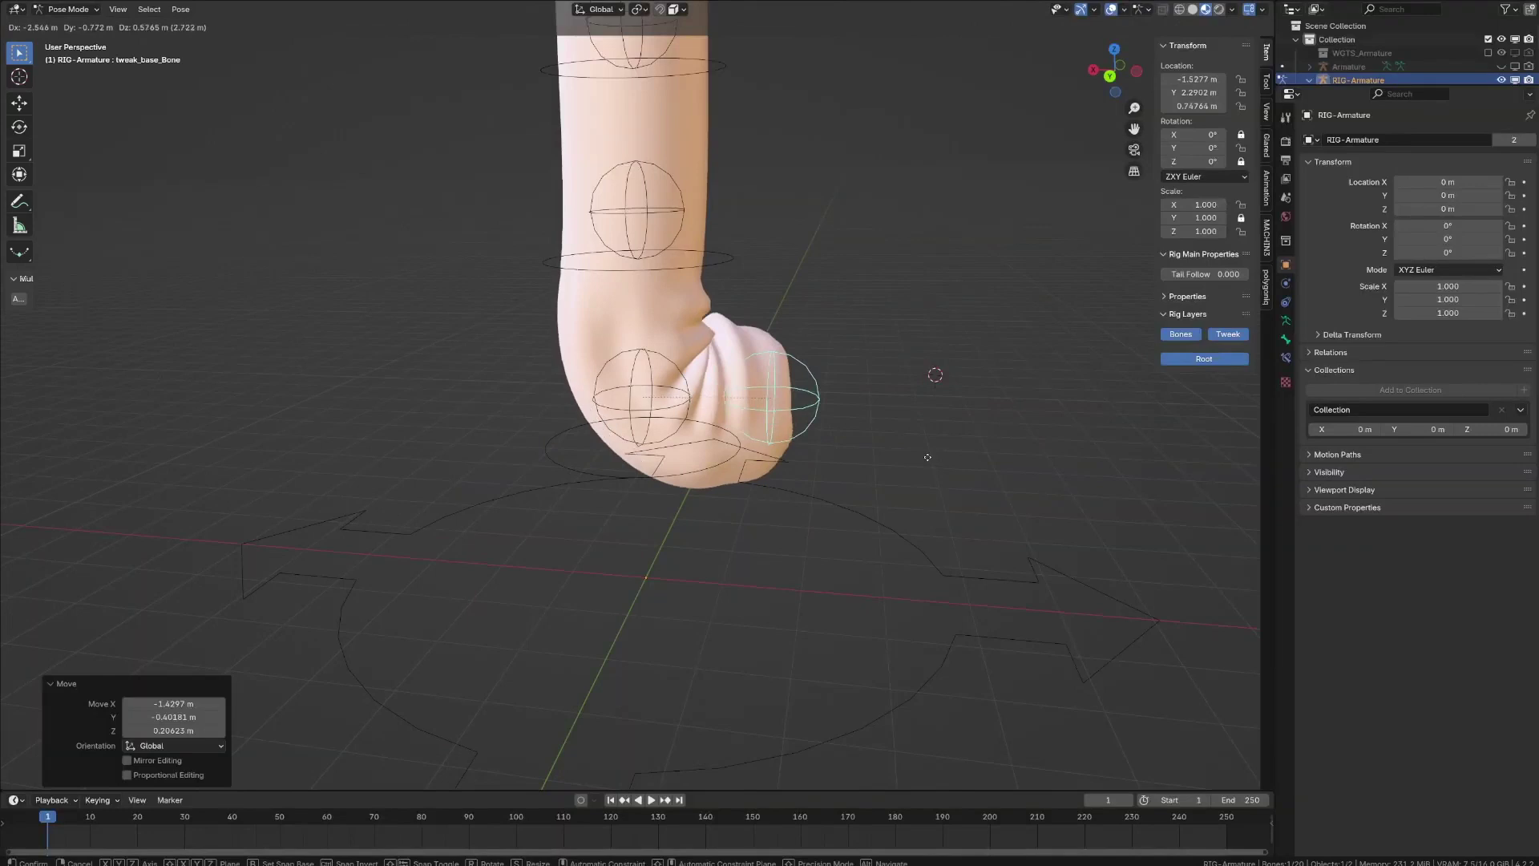
left_click(1250, 485)
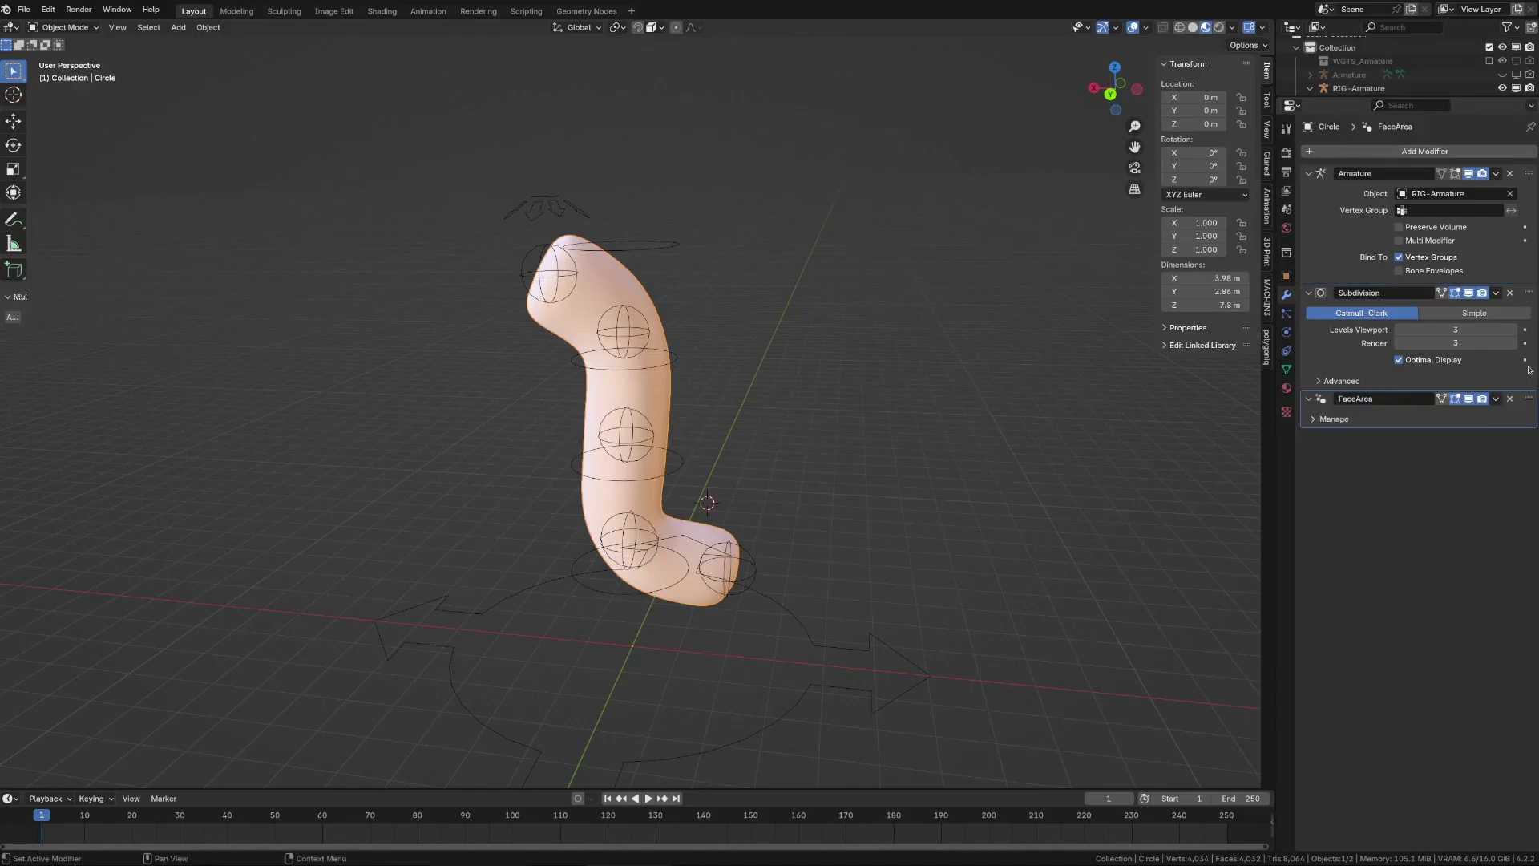
left_click_drag(1528, 399, 1527, 295)
Add a Folds modifier using Folds-Squash for constriction and Folds-strech for stretch.
left_click(1457, 152)
left_click(1338, 170)
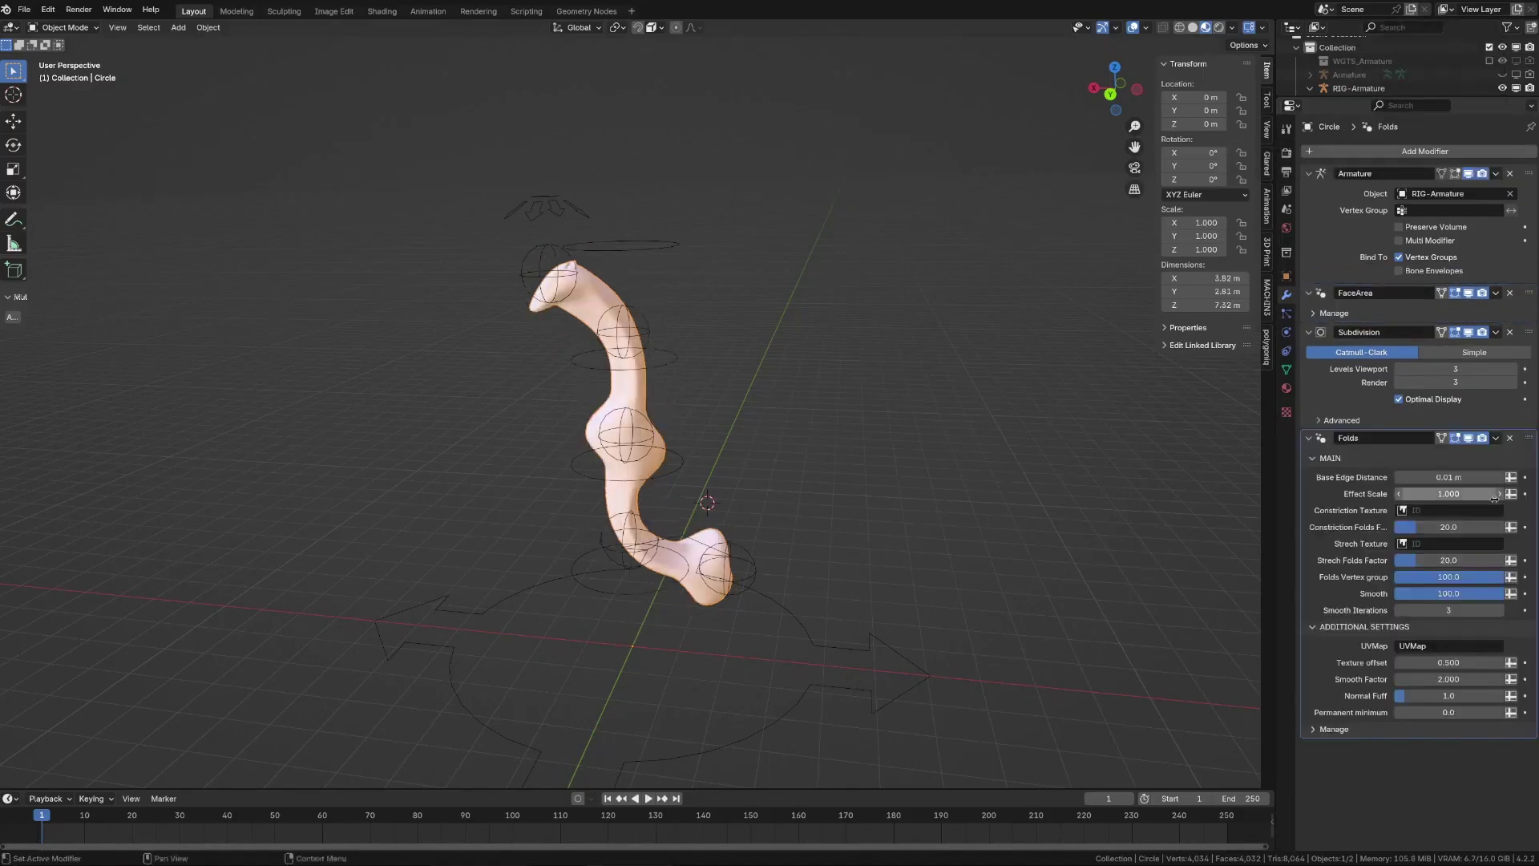
left_click(1450, 511)
left_click(1434, 530)
left_click(1450, 543)
left_click(1450, 577)
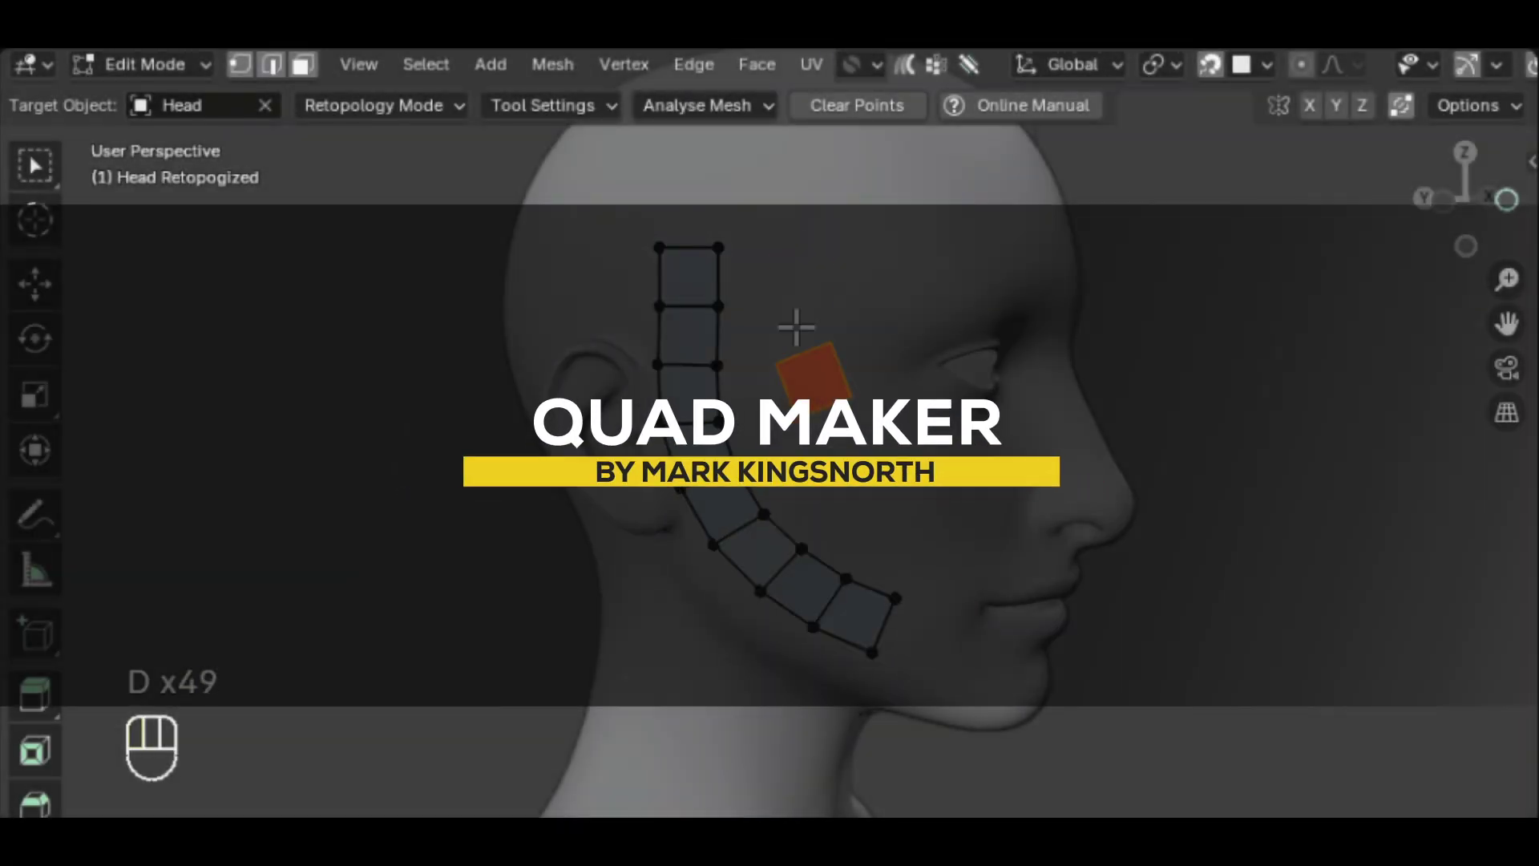
Draw more quads, switch extrusion to edge ring, and extrude loops around the eye and limb.
key("d")
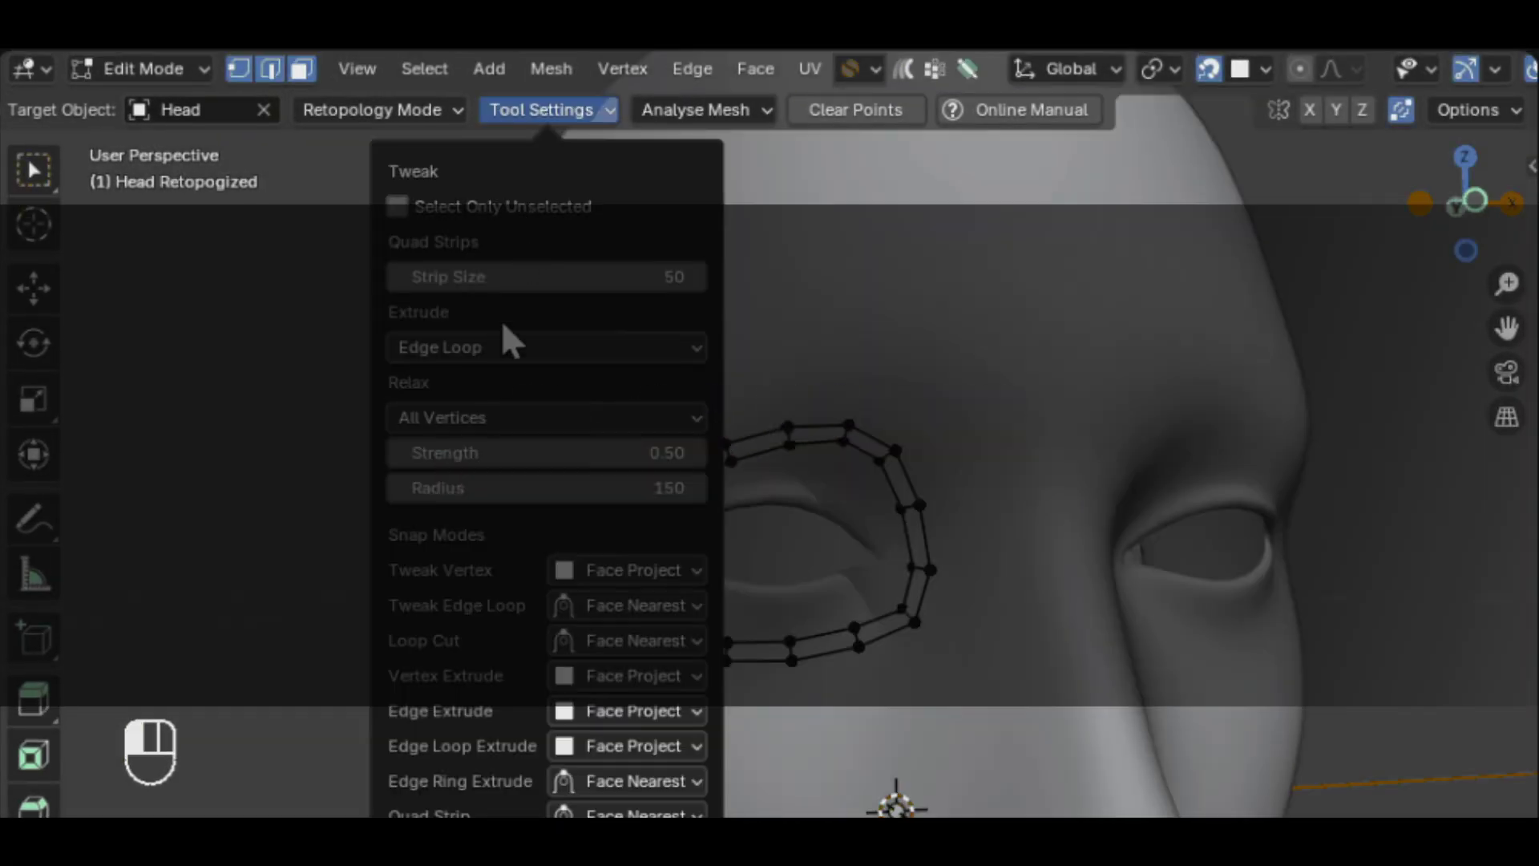
left_click(502, 344)
left_click(502, 449)
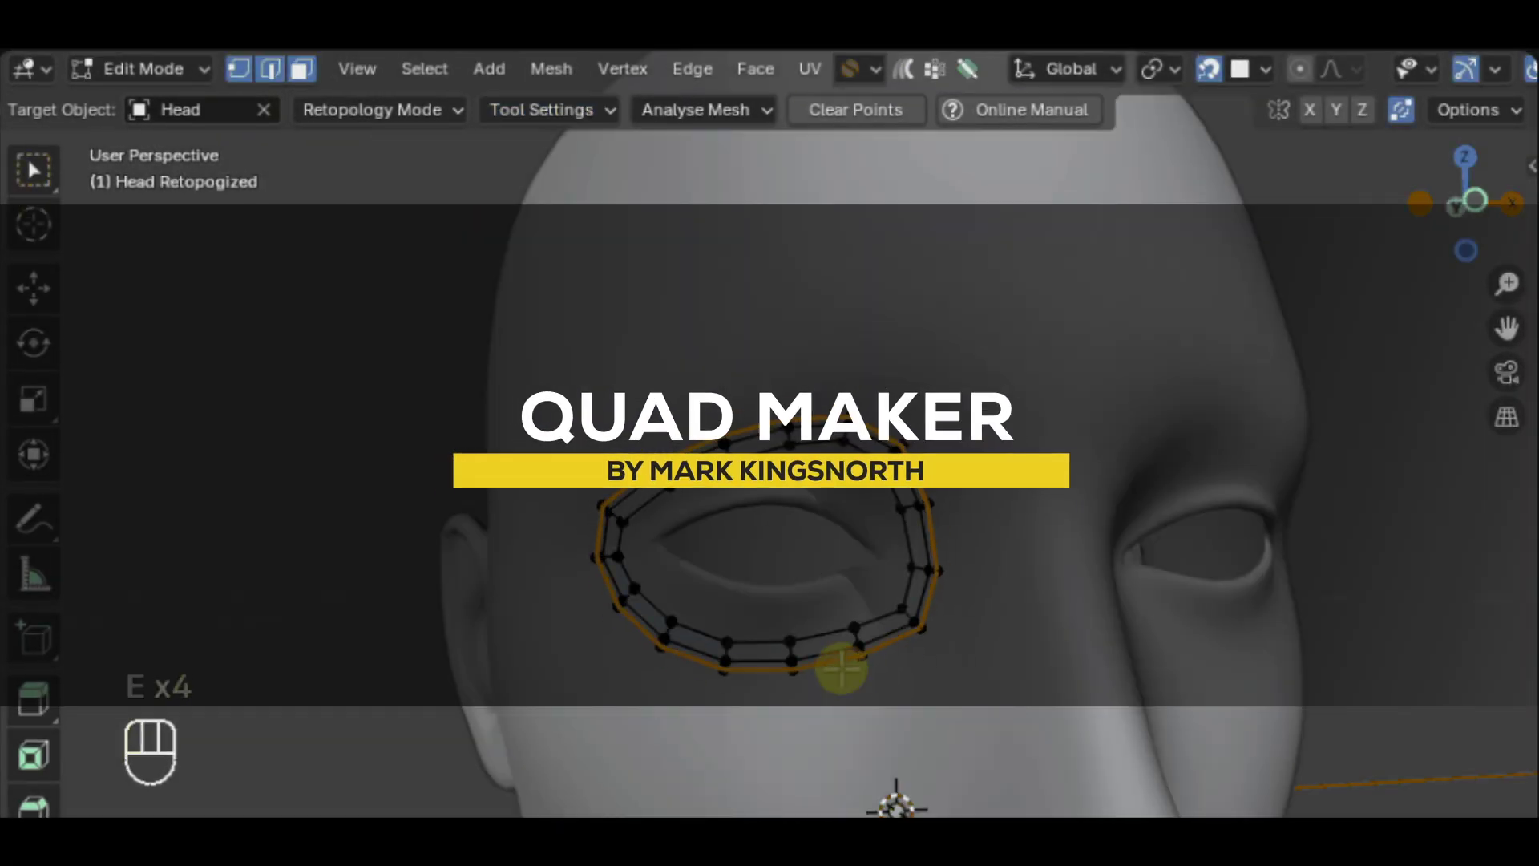
key("e")
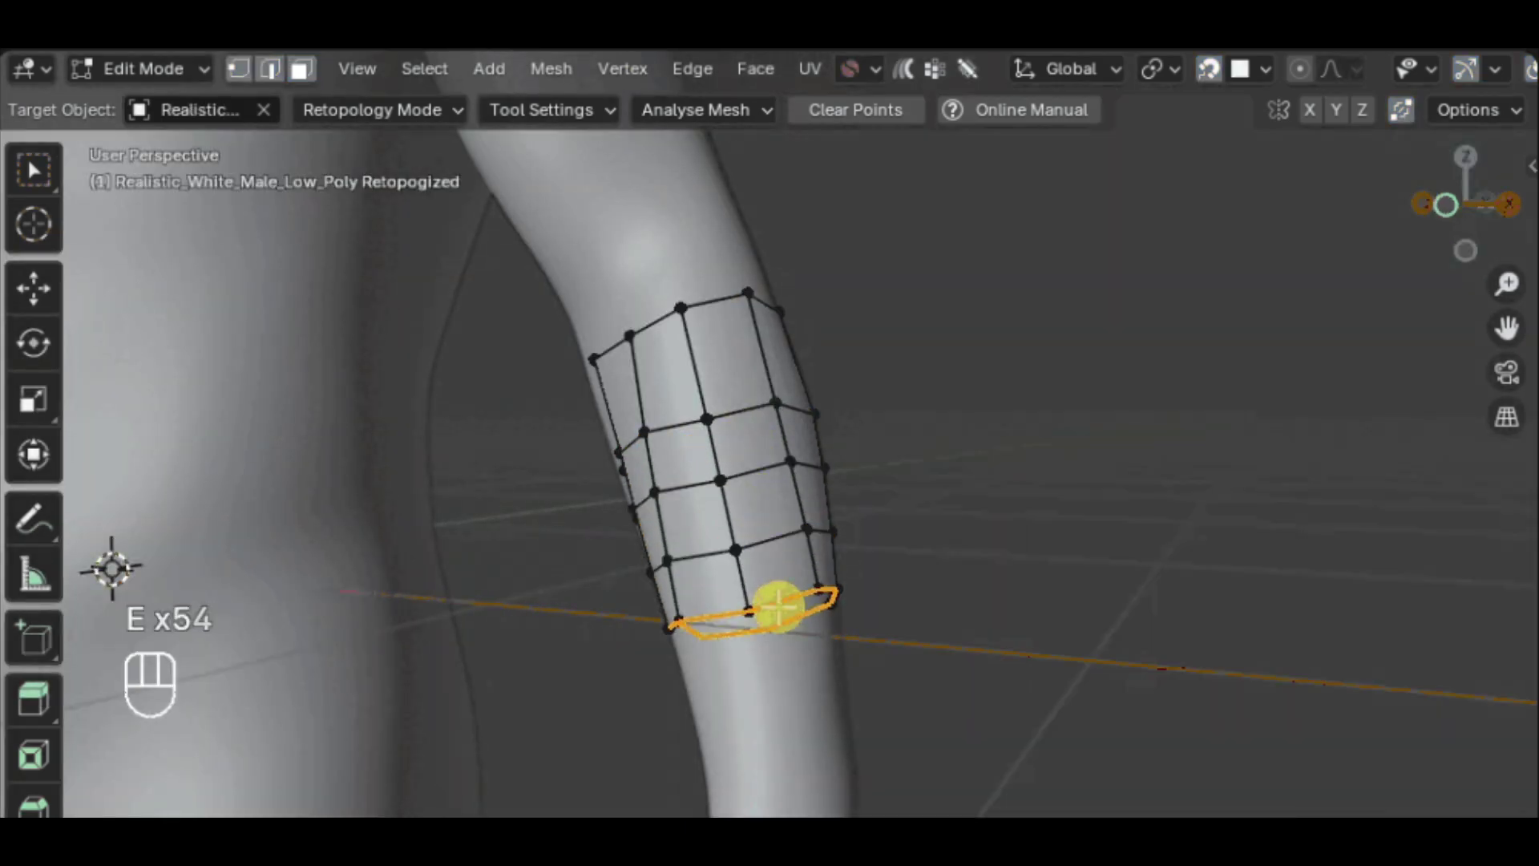
key("e")
key("e")
key("e")
key("e")
key("e")
key("e")
key("e")
key("e")
key("e")
key("e")
key("e")
key("e")
key("e")
middle_click_drag(810, 628, 873, 532)
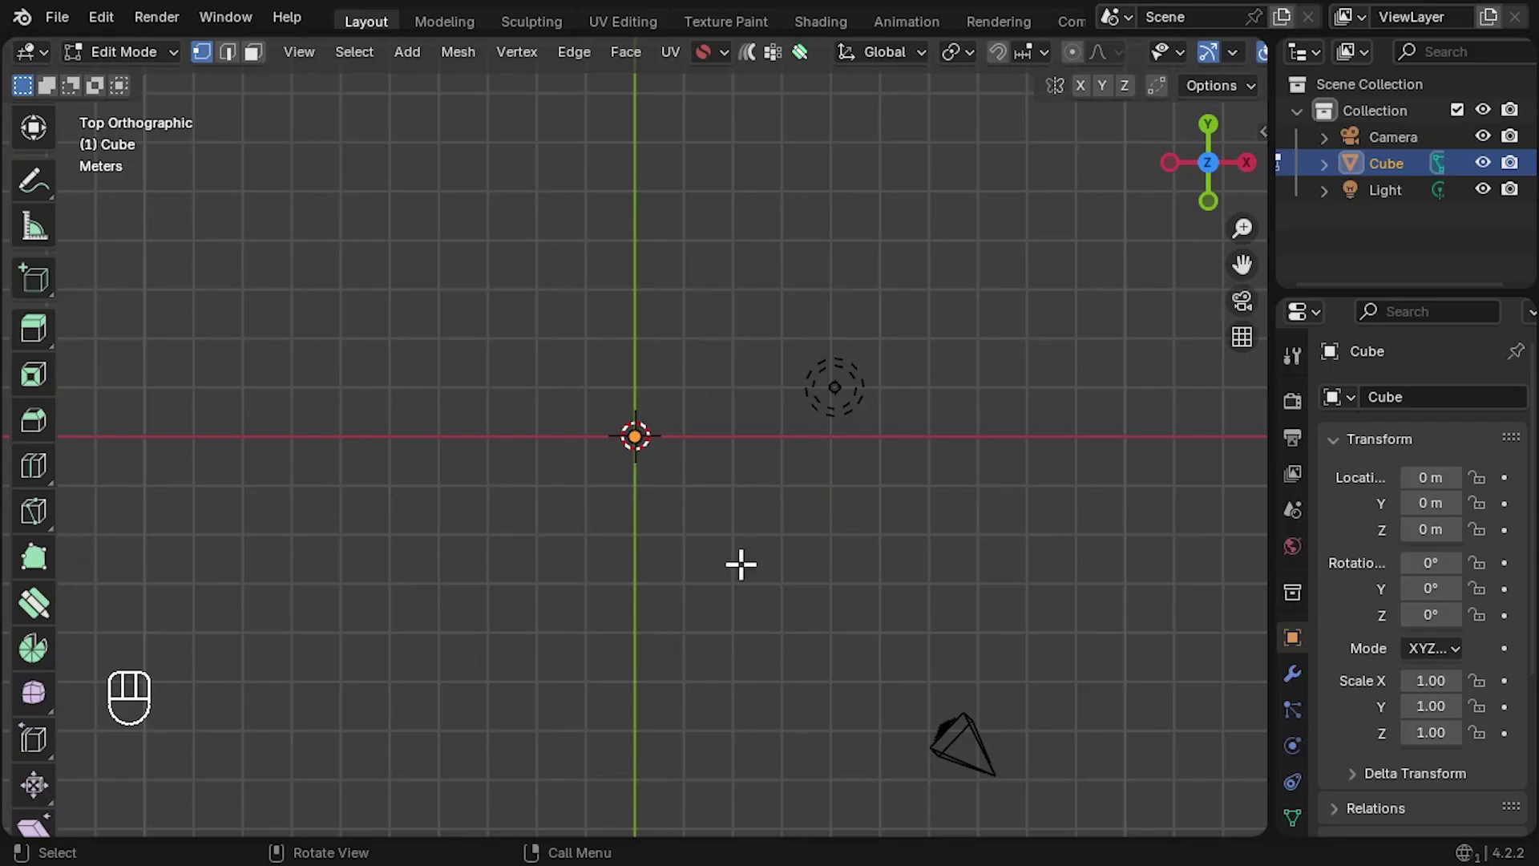
Draw quad strips along the lower eyelid and eyebrow, then fill, loop-cut and extend them.
right_click(295, 357)
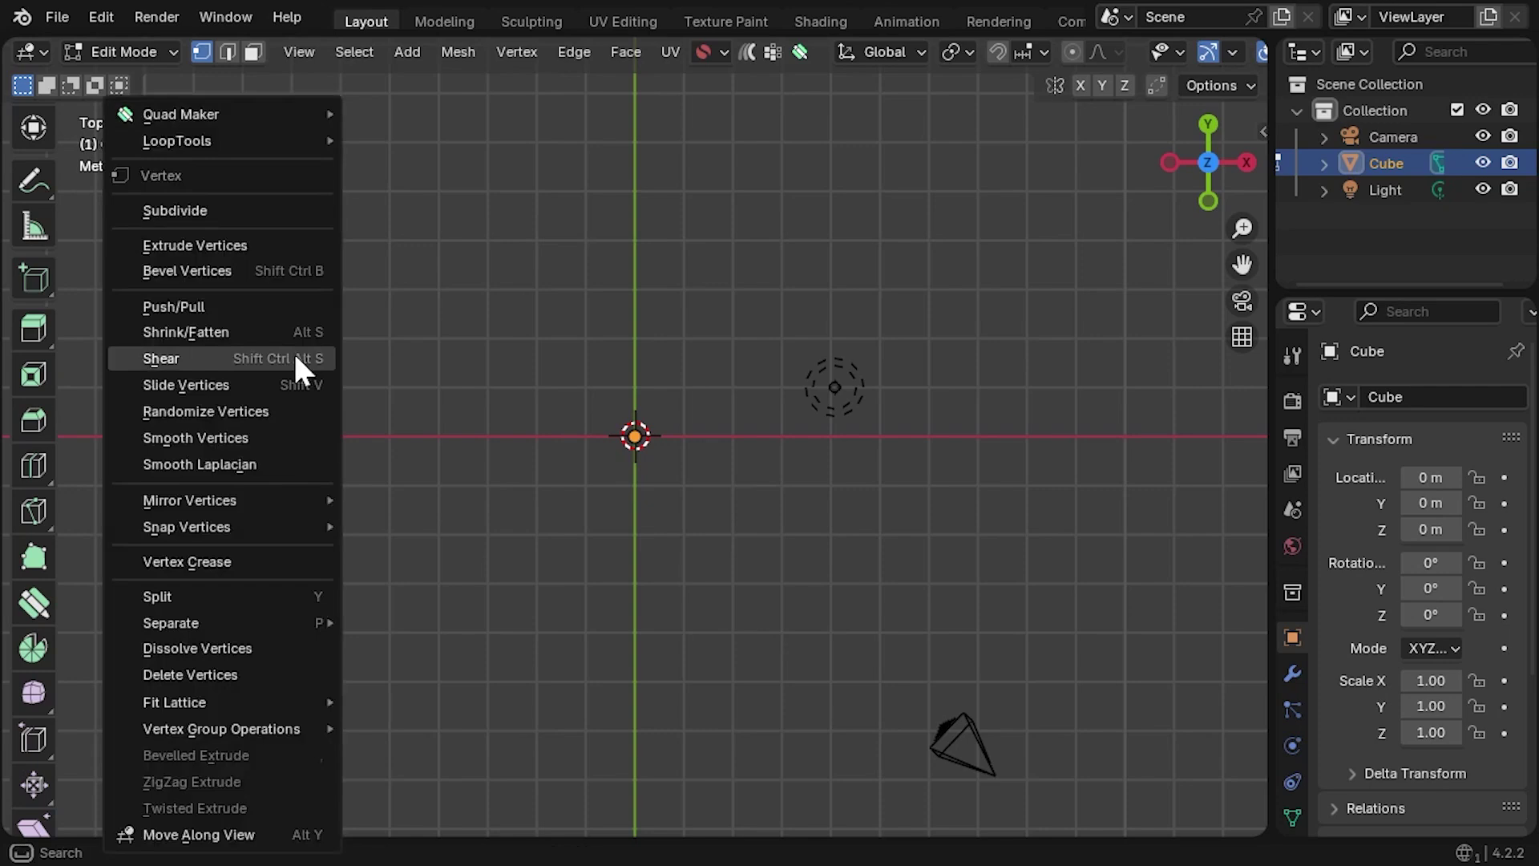
mouse_move(269, 114)
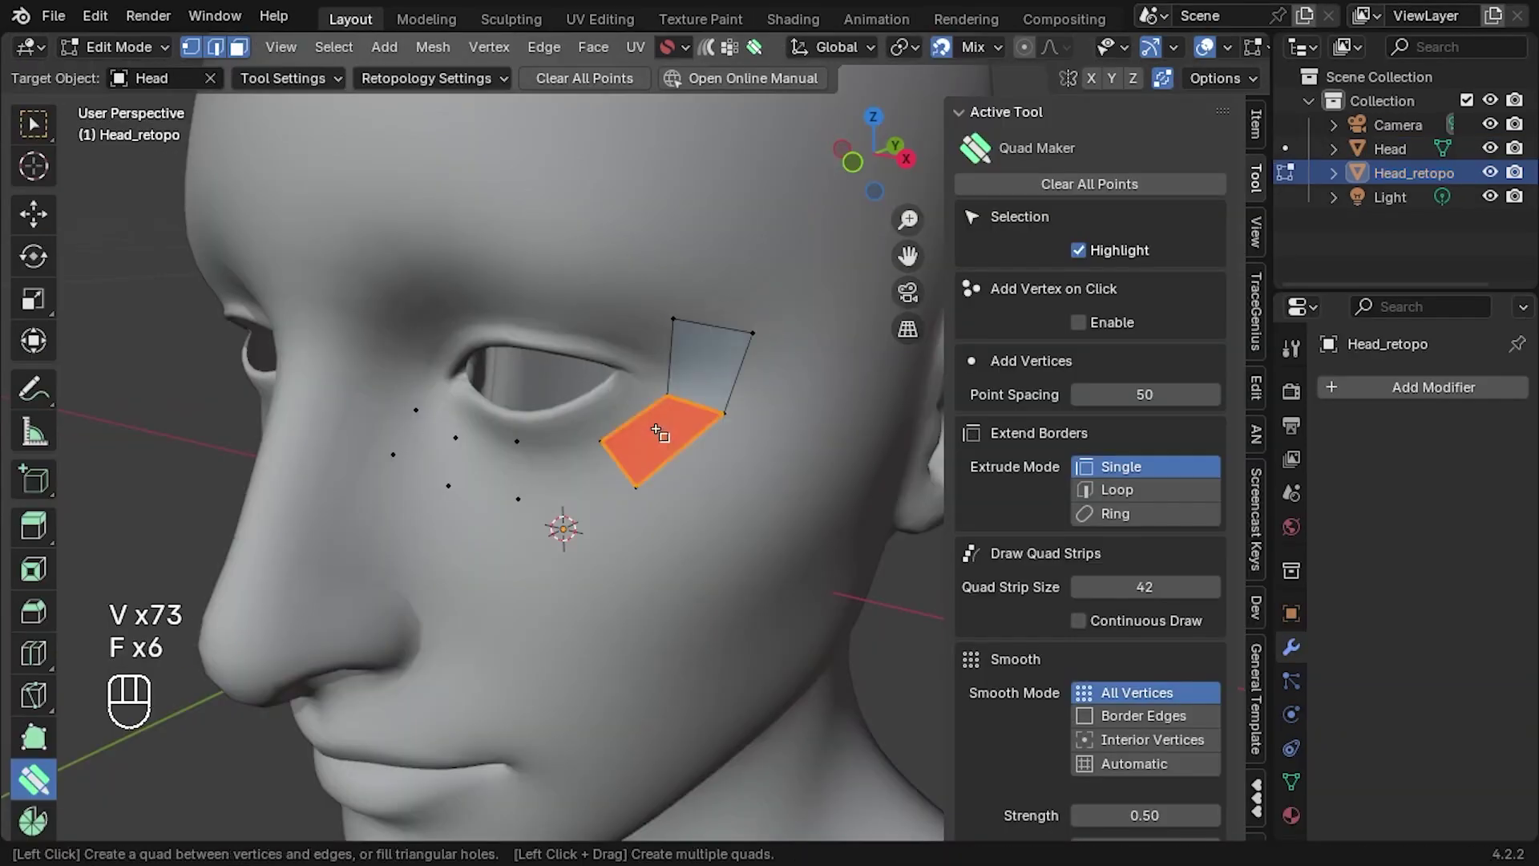
left_click_drag(705, 401, 395, 425)
left_click_drag(353, 360, 684, 208)
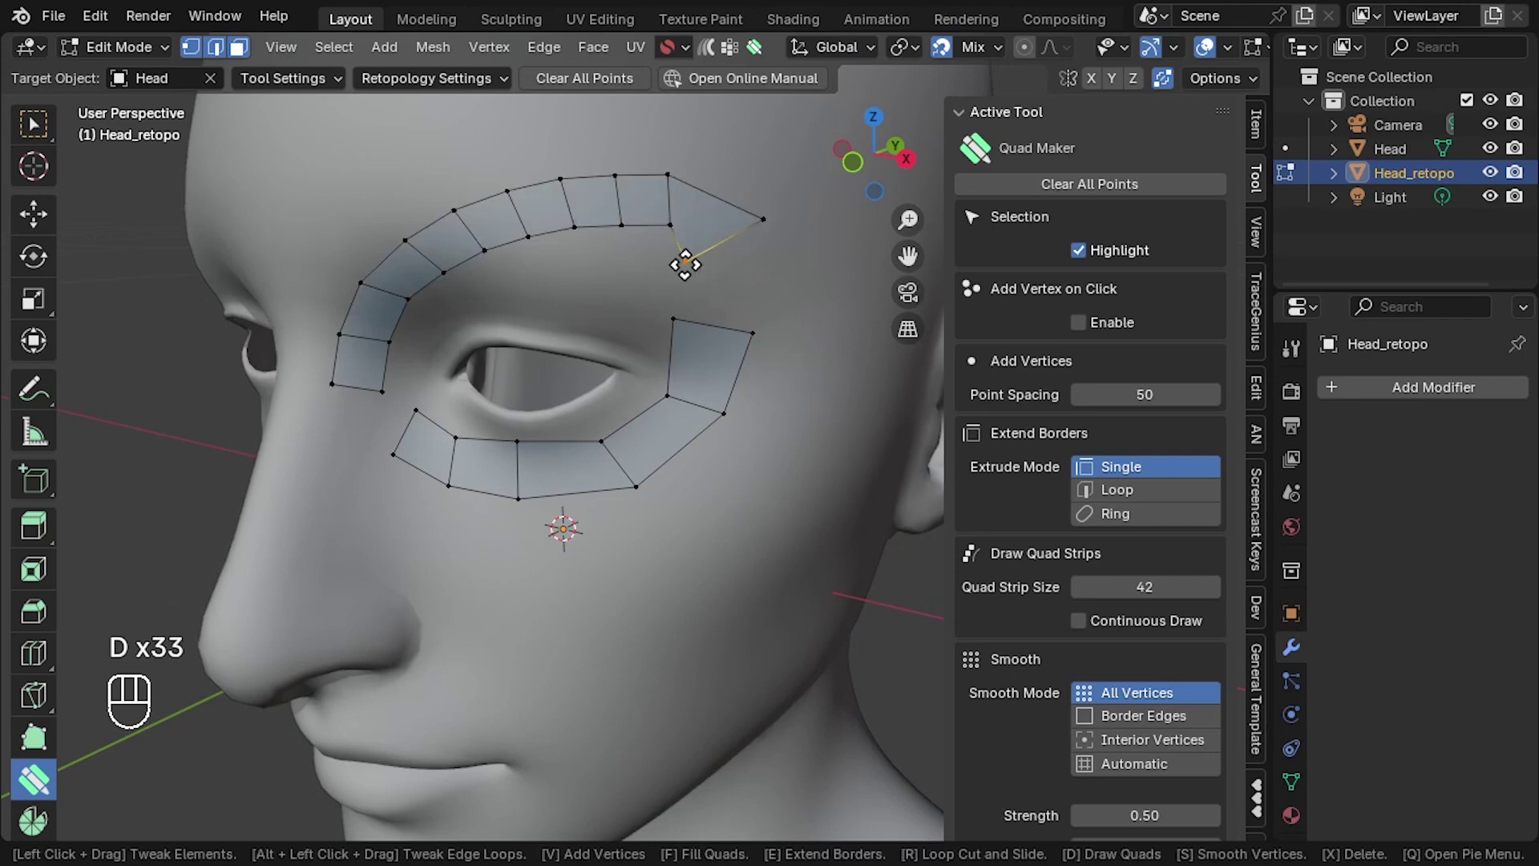
key("f")
key("r")
key("e")
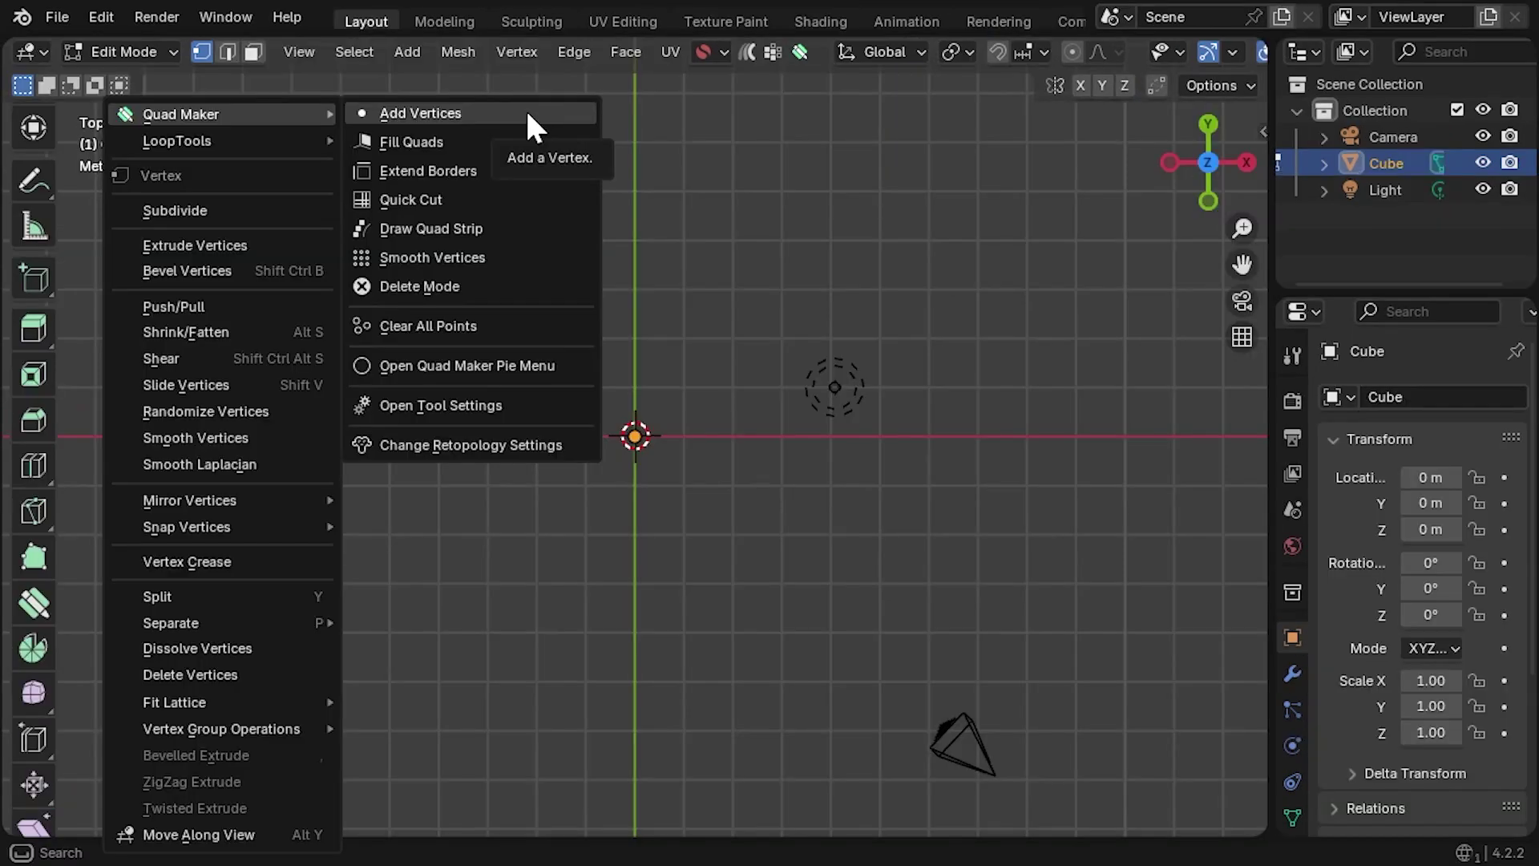
Draw two rows of loose vertices, fill them with quads, extend the grid and smooth it.
left_click(526, 113)
left_click_drag(306, 190, 843, 153)
left_click_drag(337, 322, 843, 293)
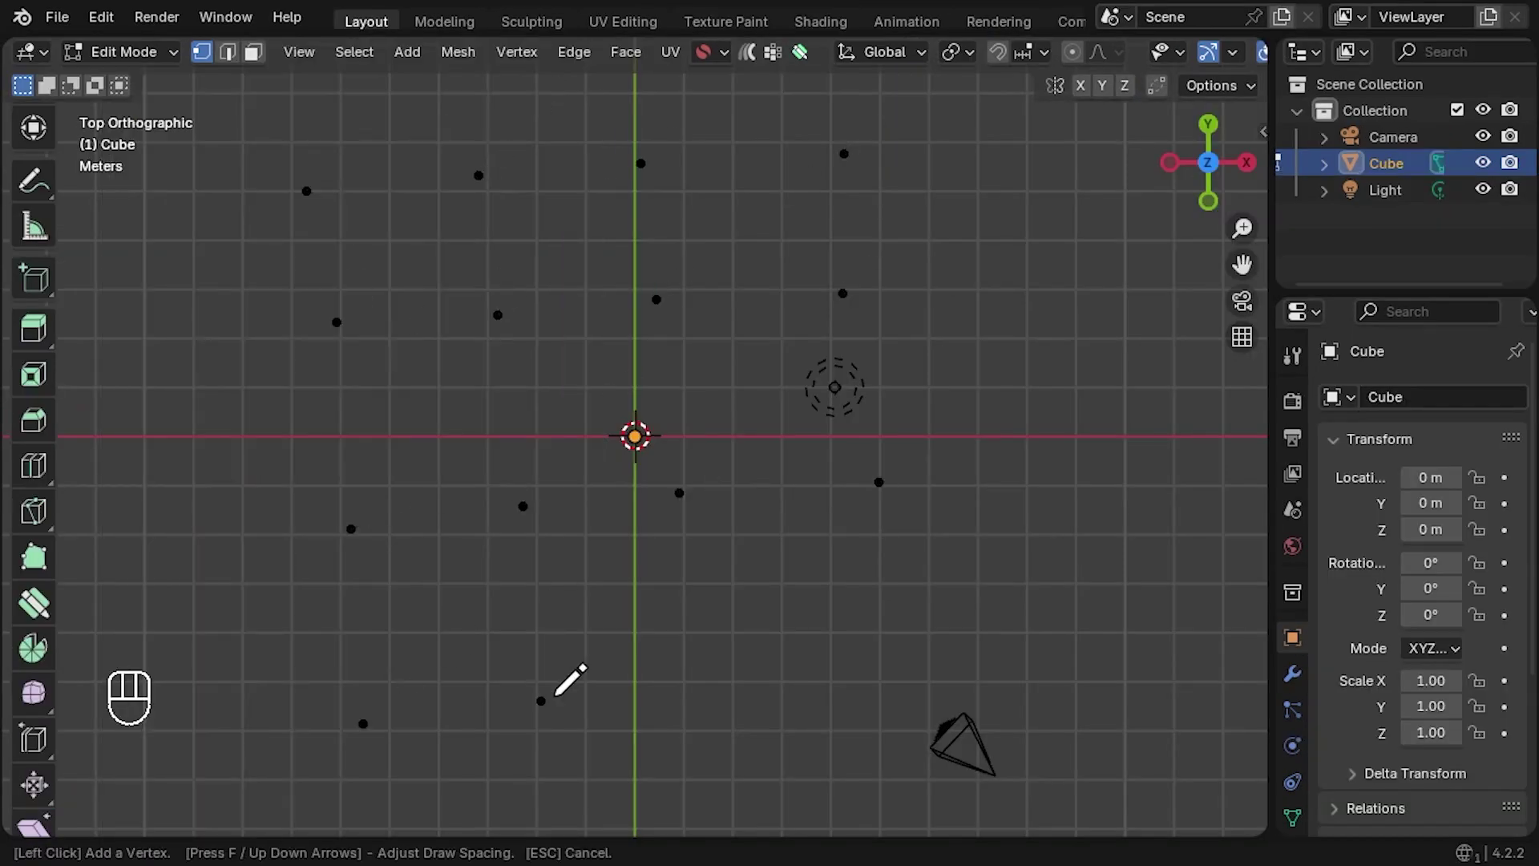
mouse_move(401, 248)
left_mouse_down()
mouse_move(584, 241)
mouse_move(861, 537)
mouse_move(522, 416)
mouse_move(454, 411)
mouse_move(585, 401)
left_mouse_up()
left_click_drag(1002, 439, 1050, 225)
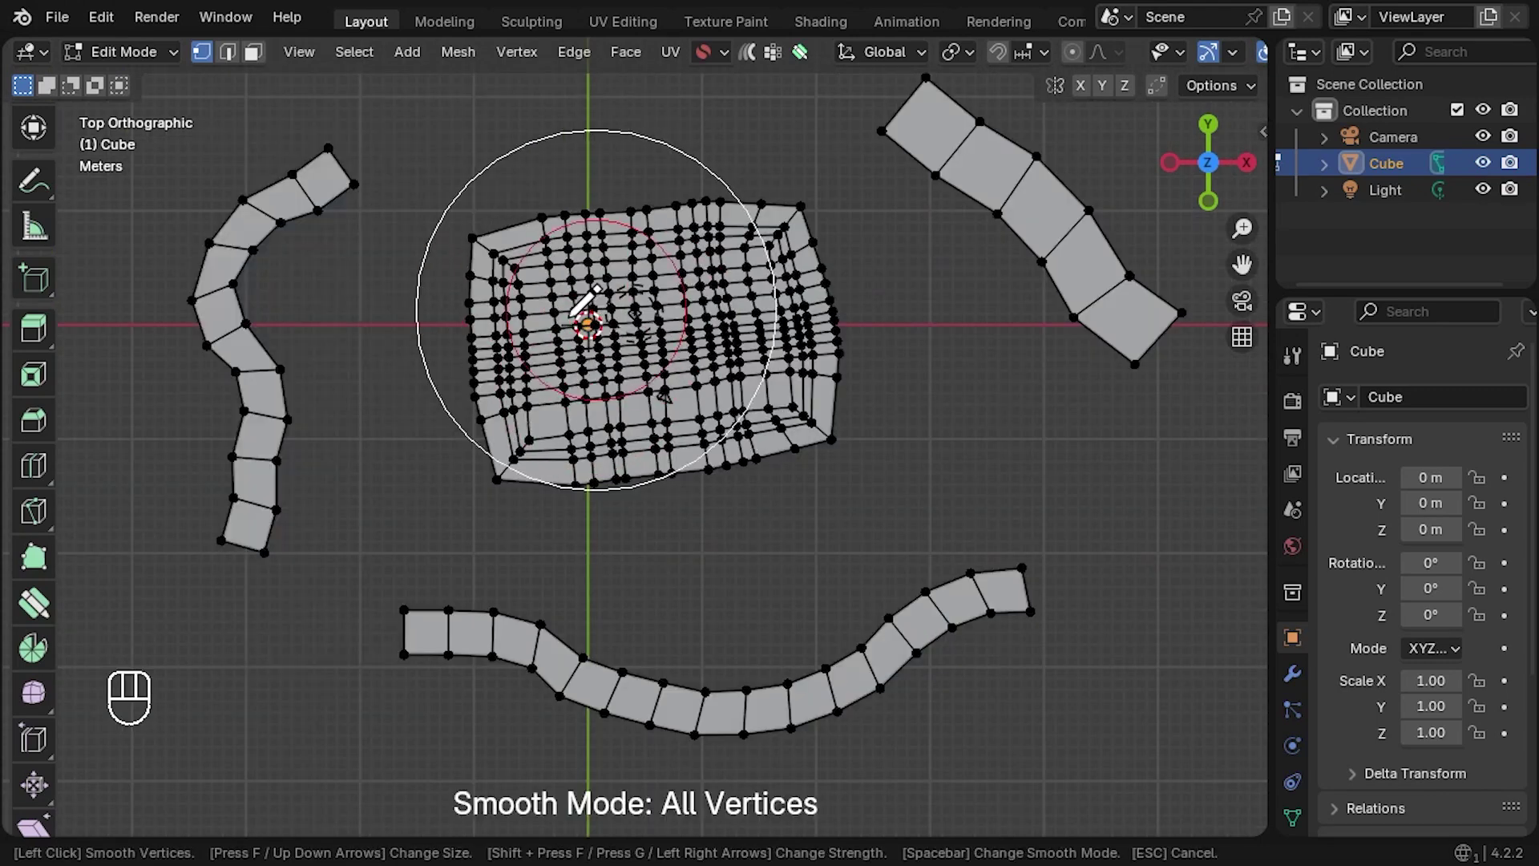
left_click(576, 314)
key("f")
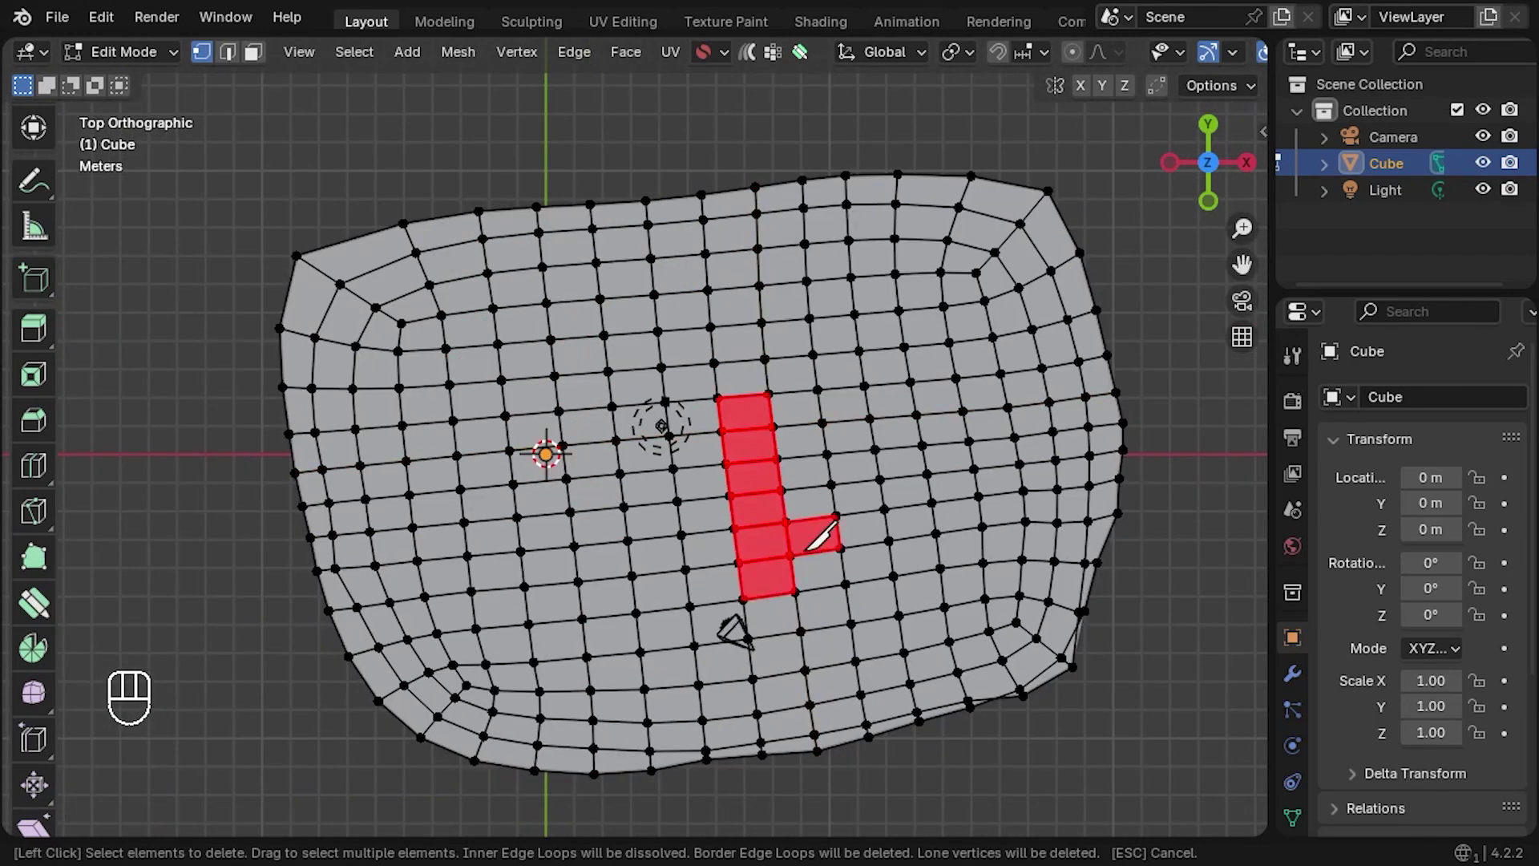
Delete faces to open a hole and dissolve the border rows and edge loops.
left_click_drag(825, 532, 858, 481)
scroll(802, 161, "down", 2)
mouse_move(453, 689)
left_mouse_down()
mouse_move(583, 405)
mouse_move(657, 416)
mouse_move(611, 280)
mouse_move(845, 319)
left_mouse_up()
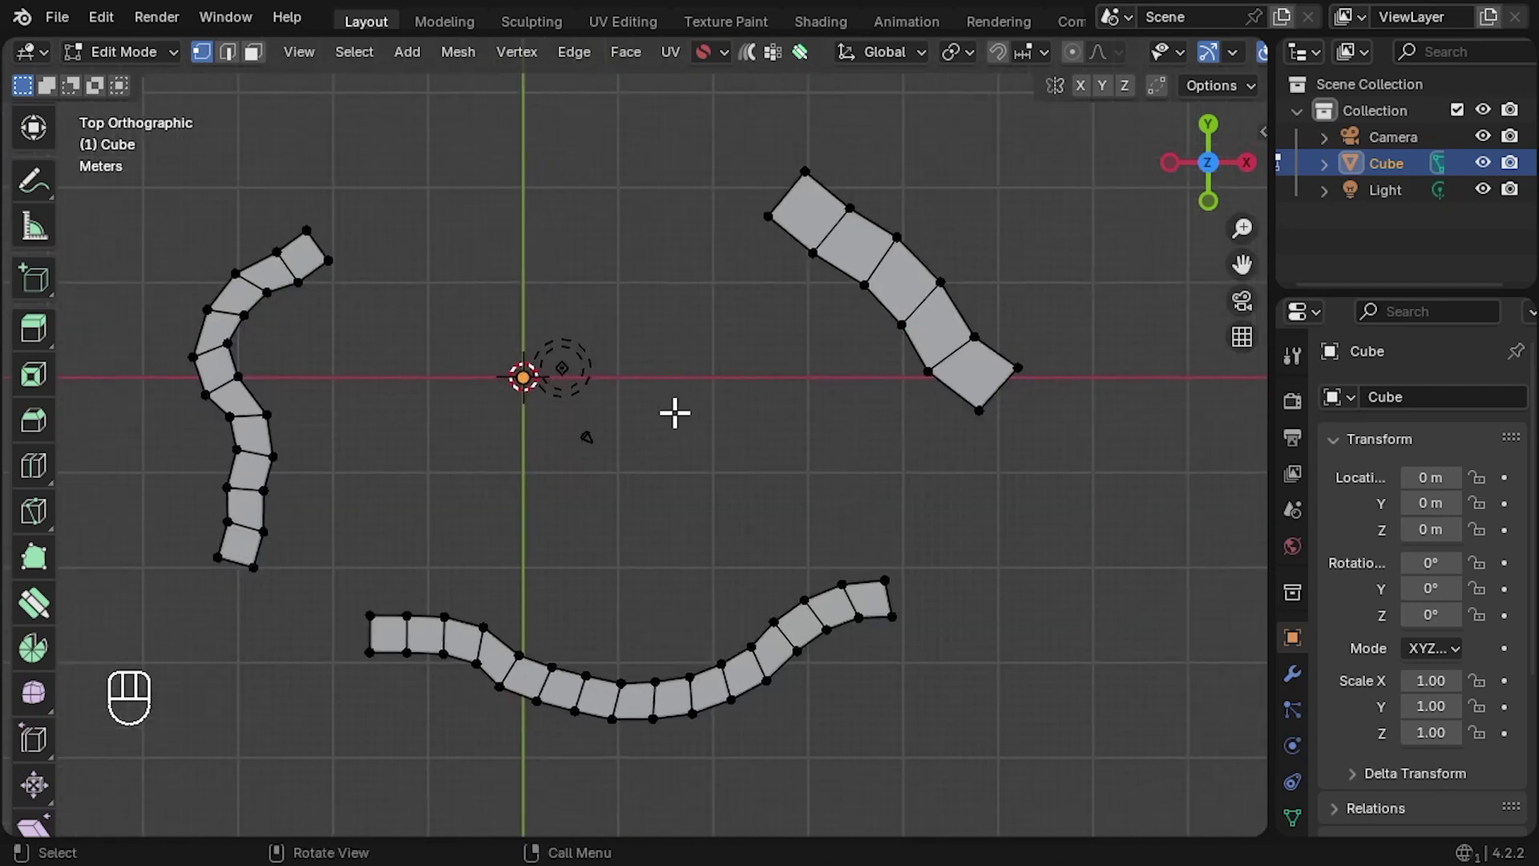
Clear all loose points and open the Quad Maker retopology settings.
right_click(240, 113)
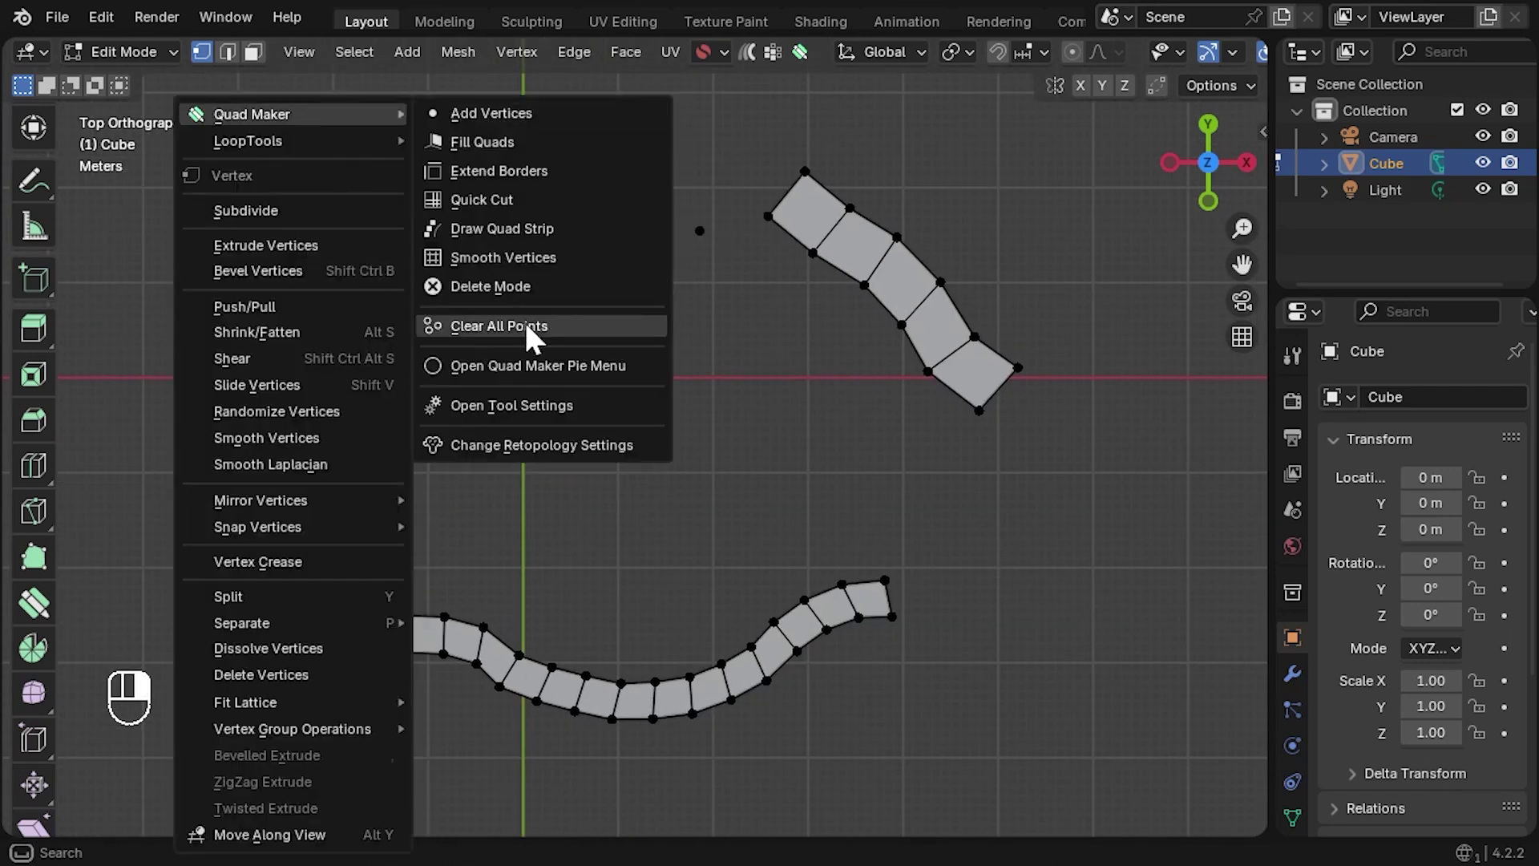
left_click(525, 333)
right_click(515, 120)
left_click(561, 402)
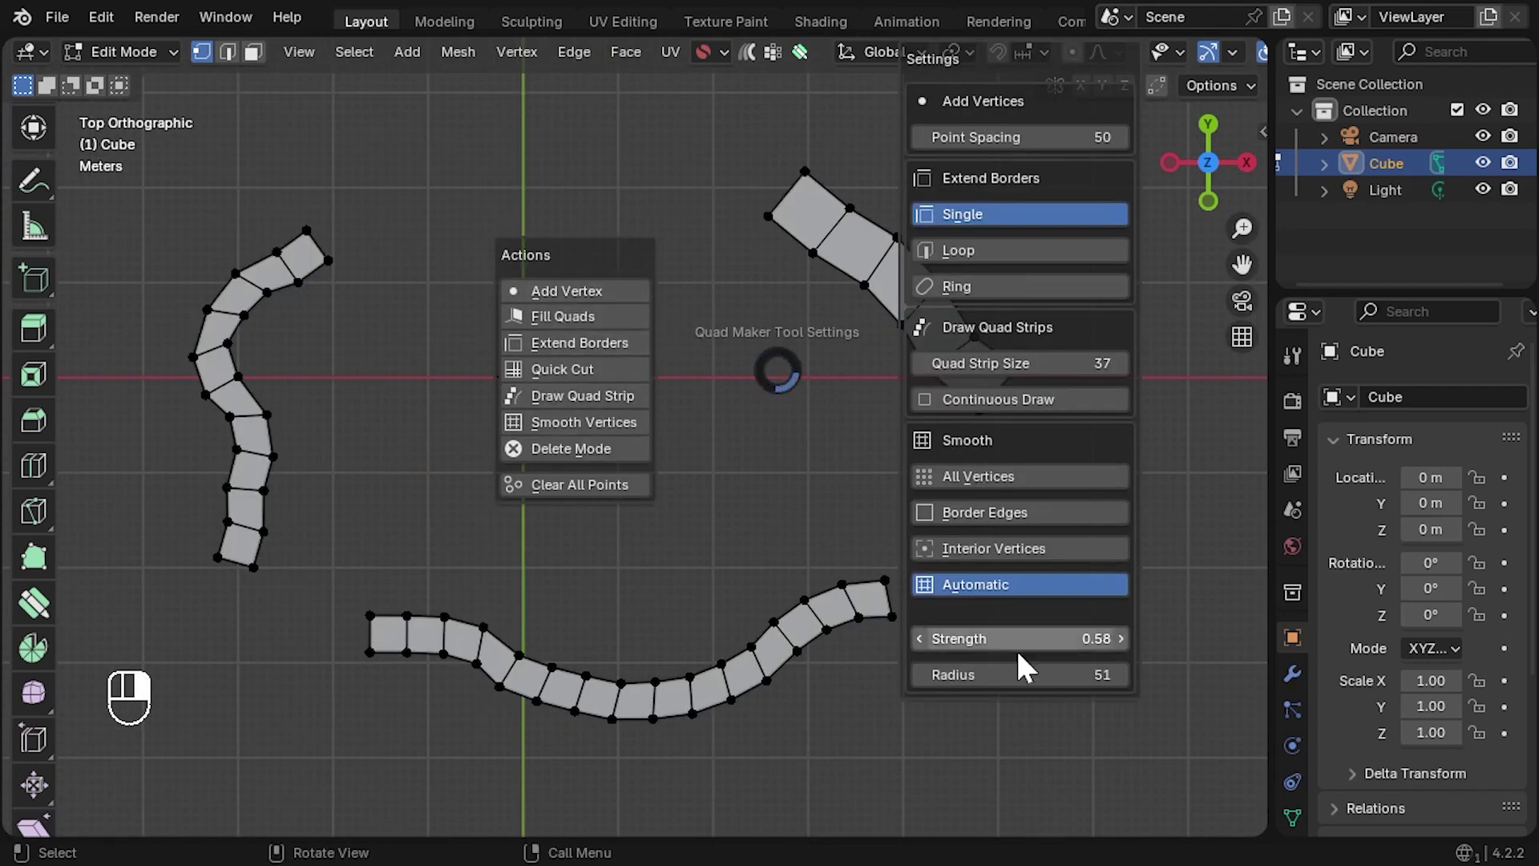
right_click(310, 109)
key("Escape")
right_click(344, 109)
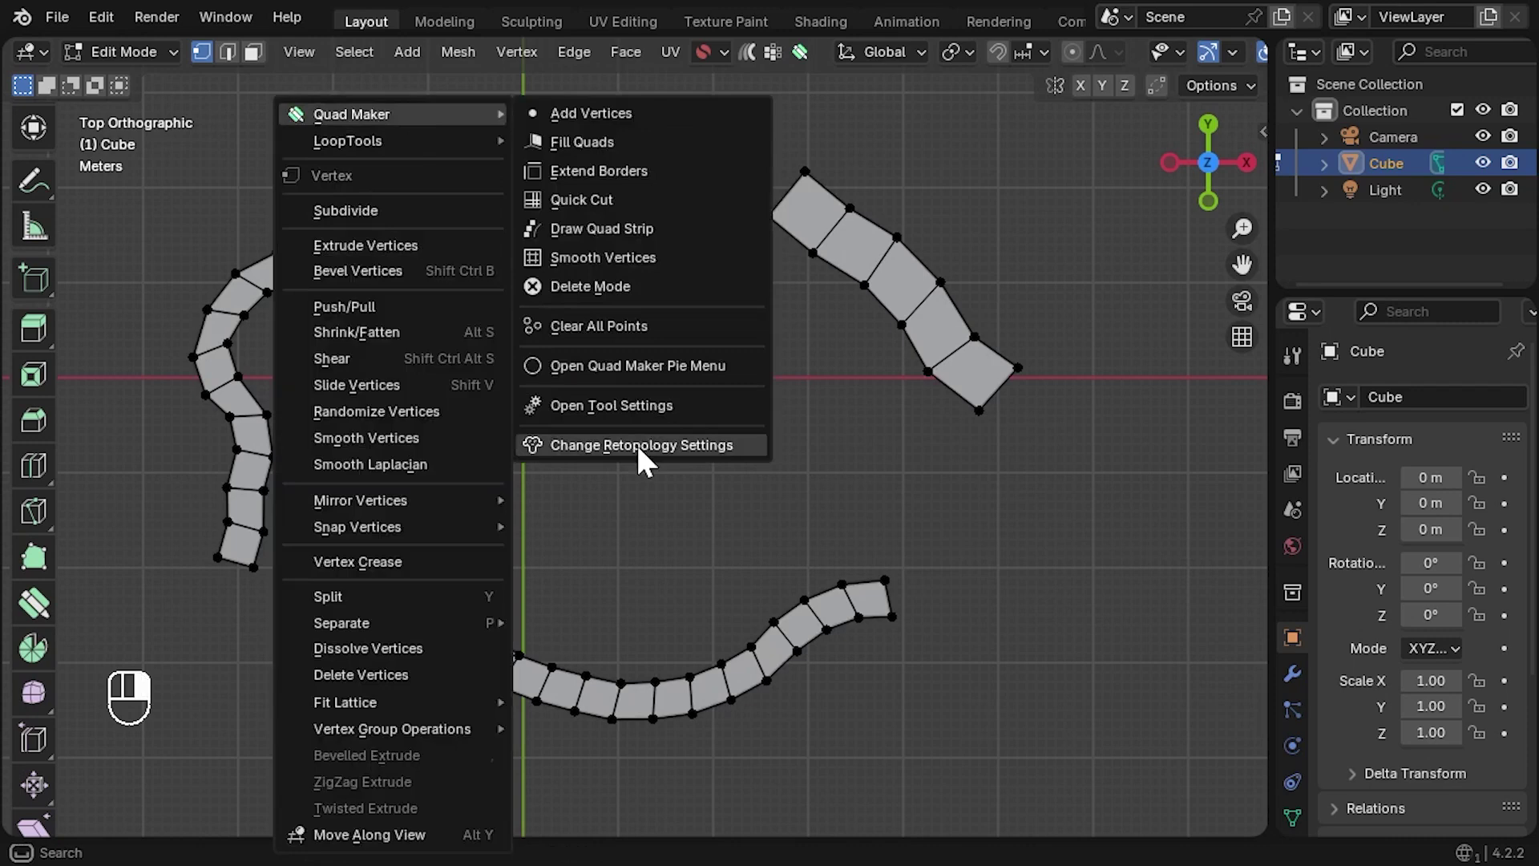
left_click(639, 447)
Delete the left, right and bottom quad strips, then fill the loose vertices with quads.
left_click(360, 291, "ctrl")
left_click(842, 321, "ctrl")
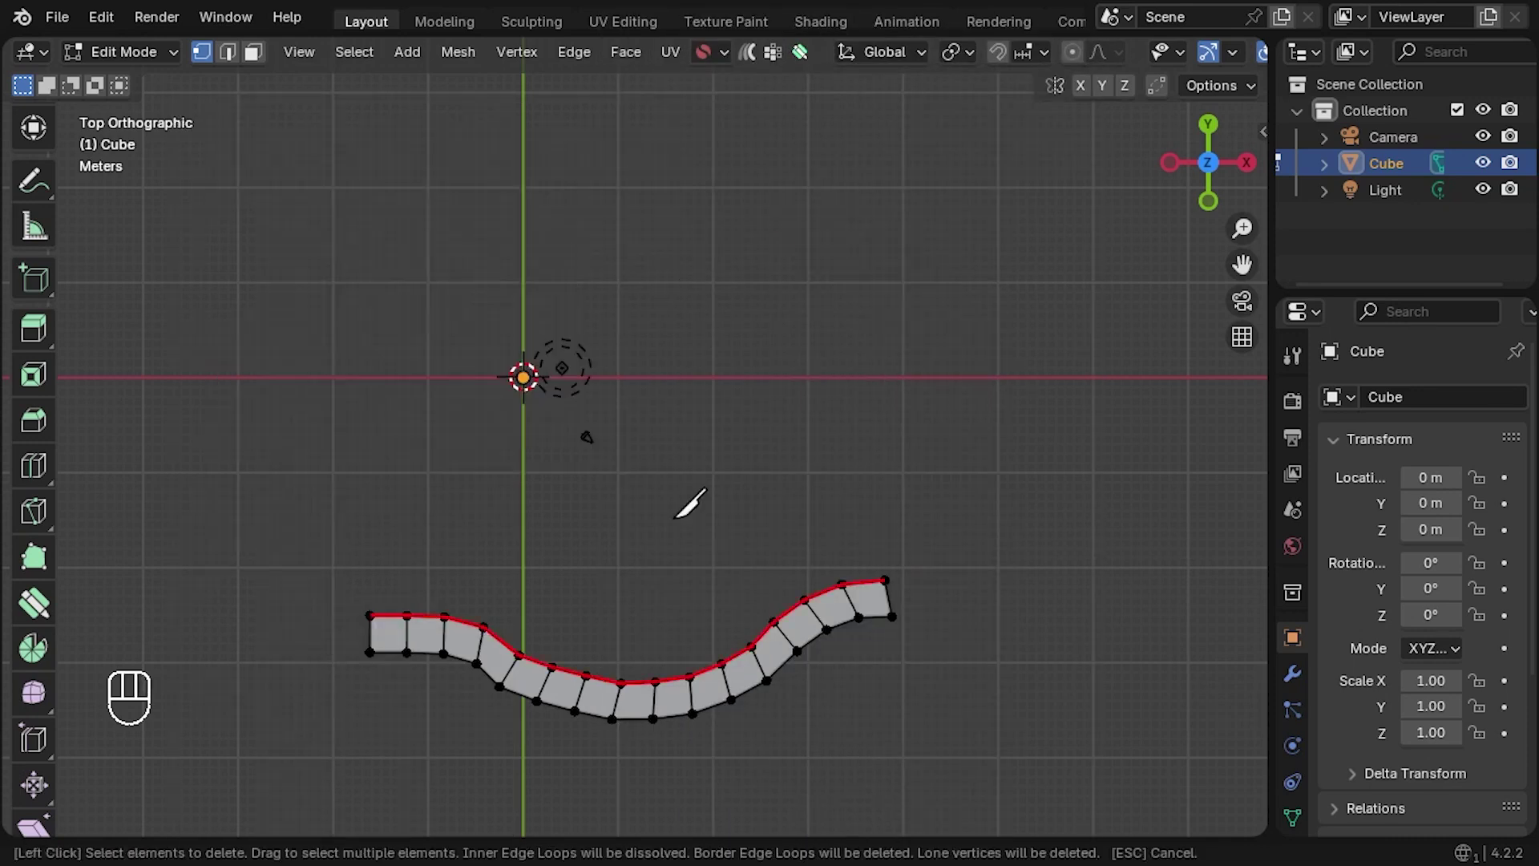
left_click(687, 505, "ctrl")
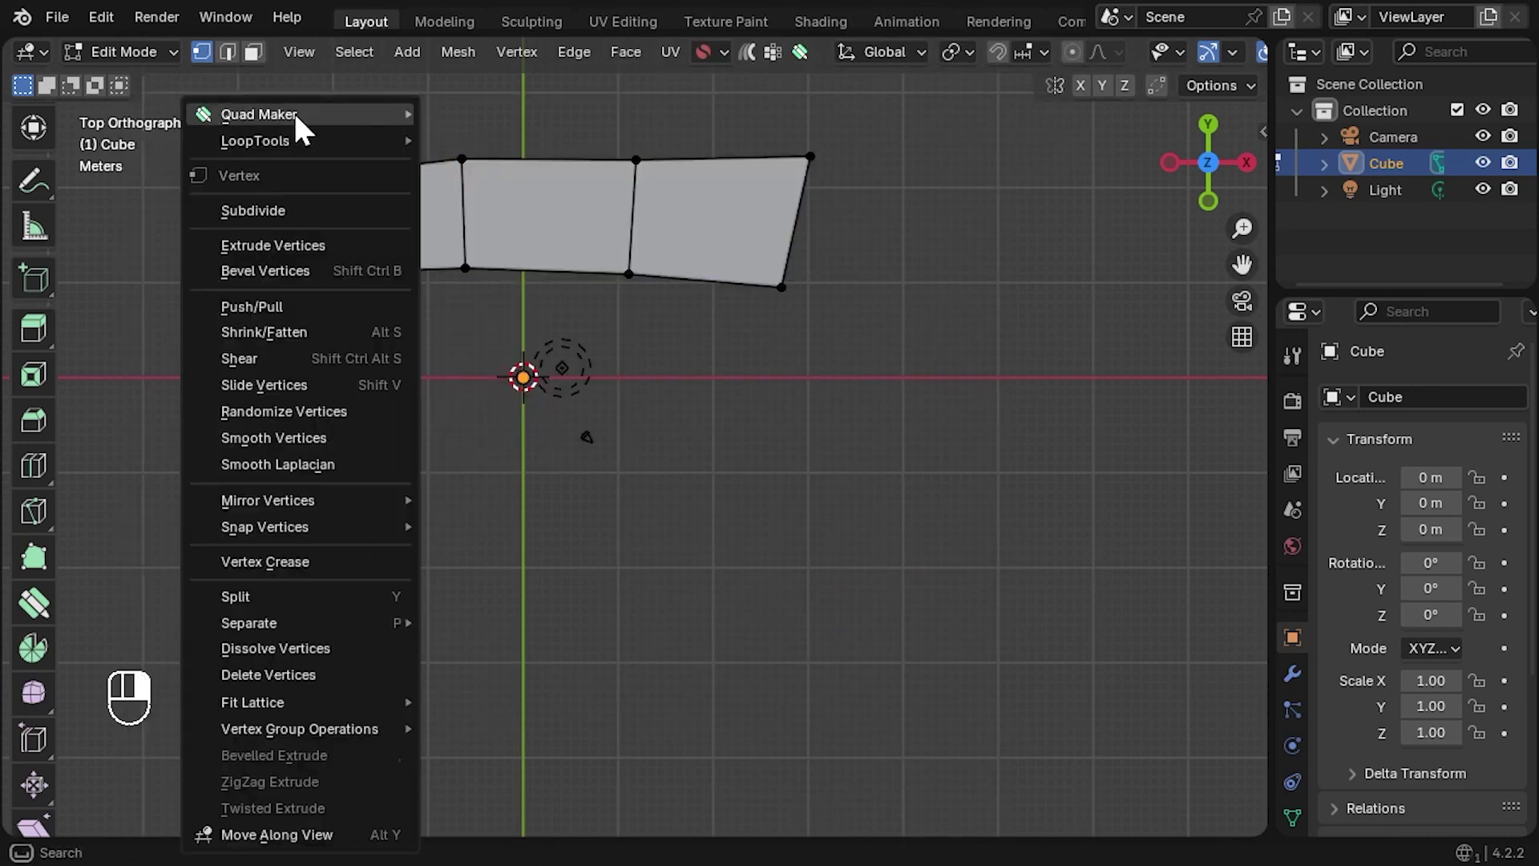
key("space")
key("space")
key("space")
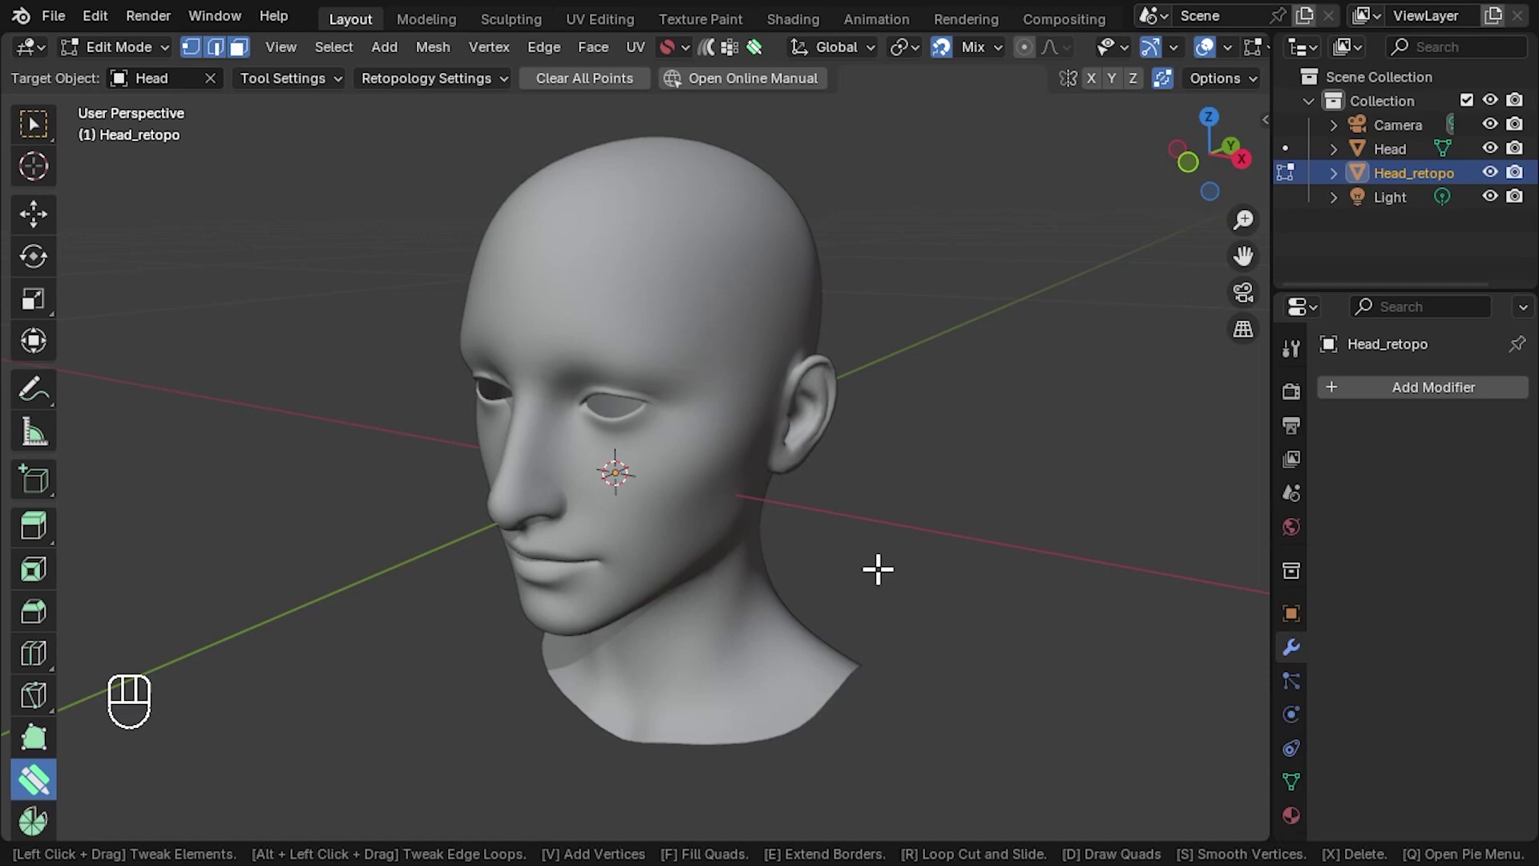
Show the tool settings and fill quads between the vertices around the left eye.
key("n")
key("f")
left_click(697, 364)
left_click(618, 446)
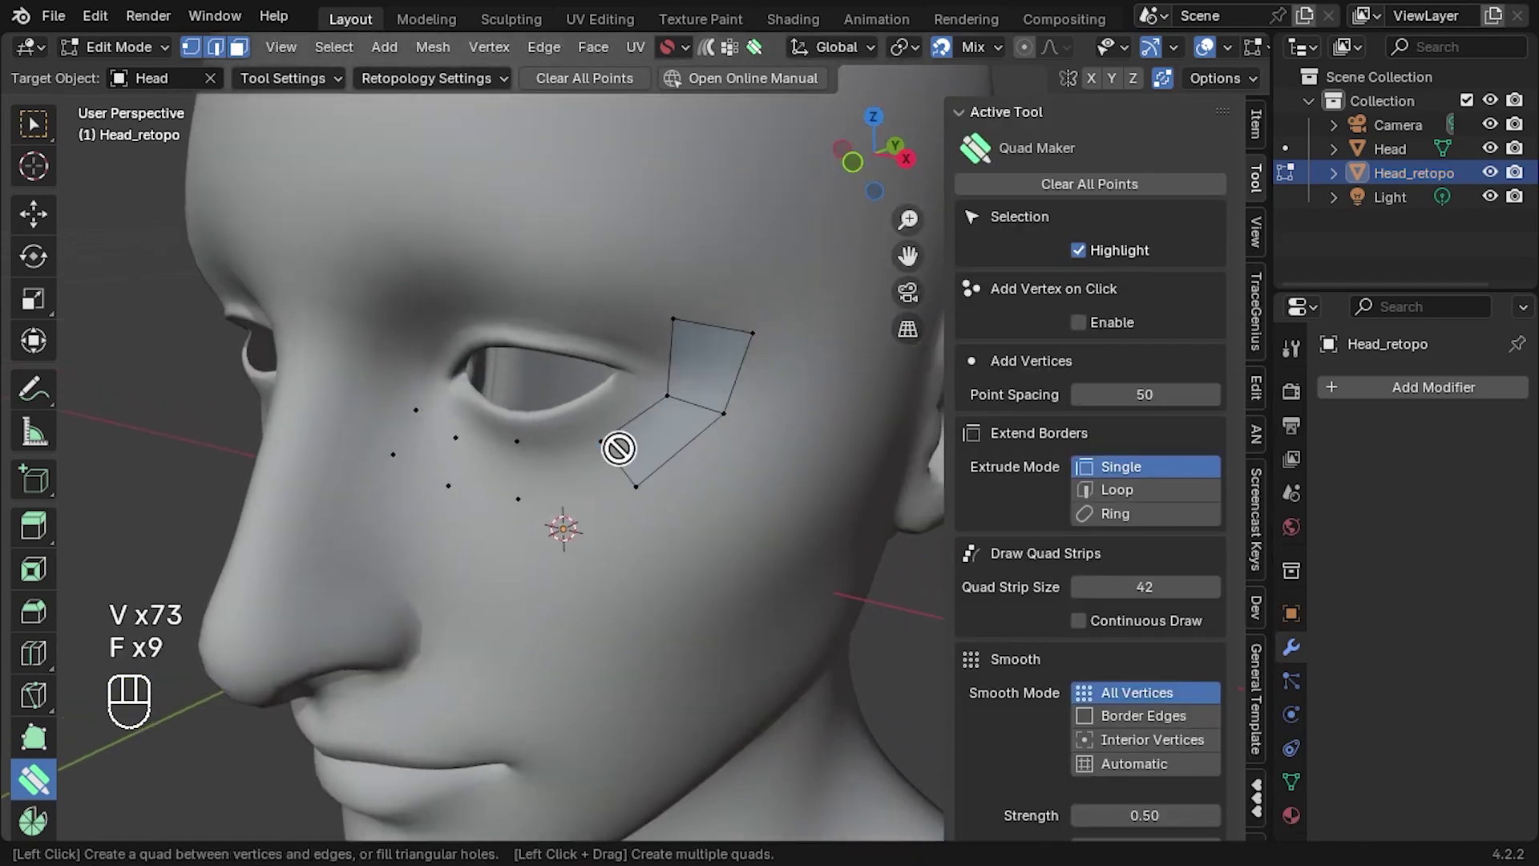
left_click(561, 465)
left_click(481, 465)
left_click(424, 457)
Draw a quad strip along the eyebrow, add a loop, and extend the eye loops outward.
key("d")
left_click_drag(343, 361, 707, 244)
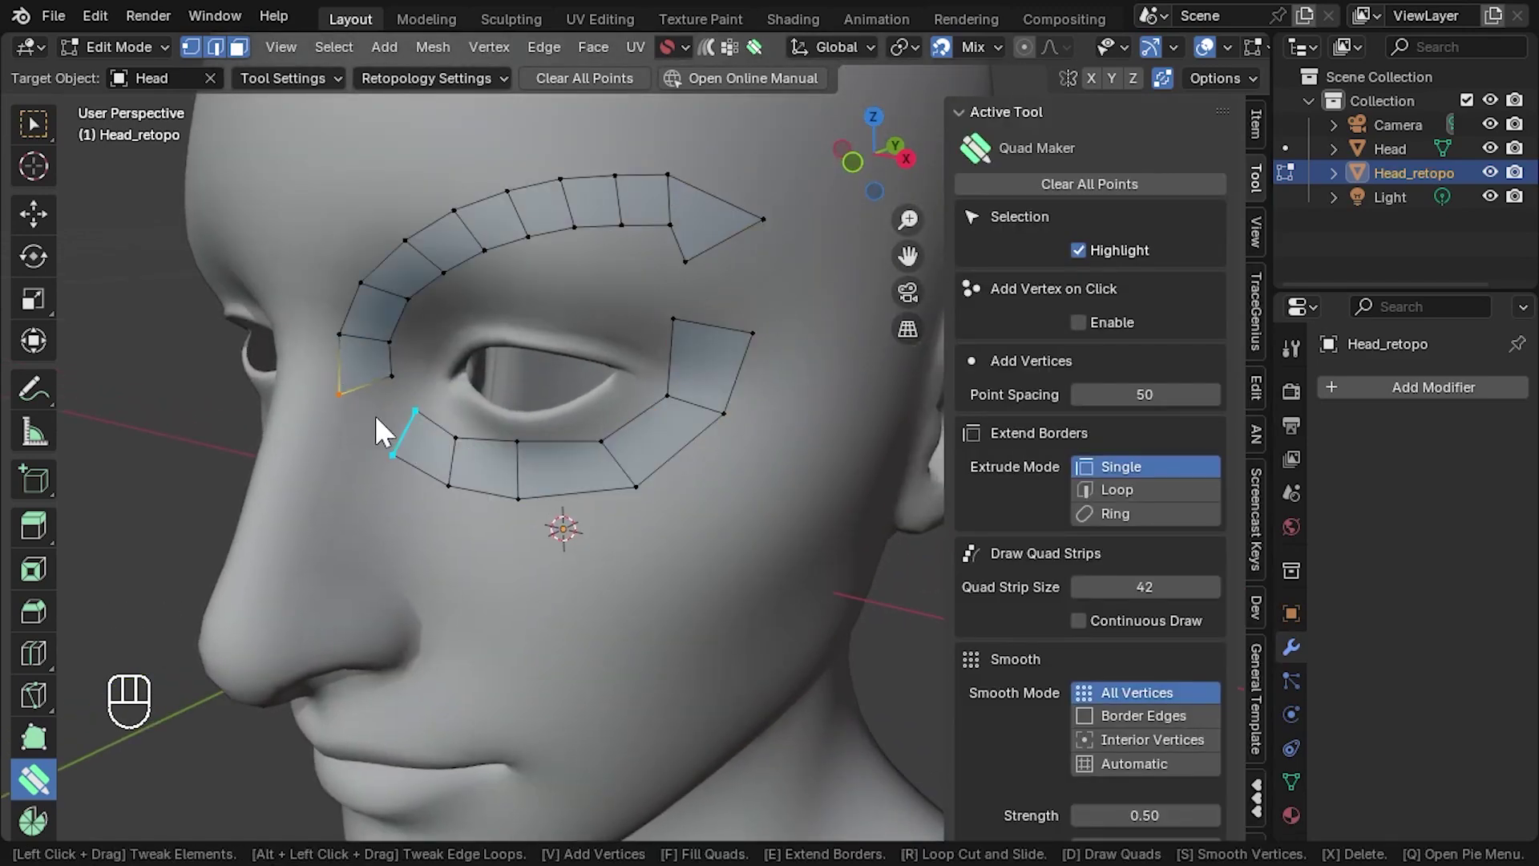
key("f")
key("f")
key("f")
key("f")
key("f")
key("f")
key("f")
key("f")
key("f")
key("f")
key("f")
key("f")
key("f")
key("f")
key("f")
key("r")
key("r")
key("r")
key("r")
key("r")
key("r")
key("r")
key("e")
key("space")
key("space")
key("space")
From a side profile, draw a quad strip down the cheek to the jaw, then open the vertex context menu.
middle_click_drag(561, 425, 669, 395)
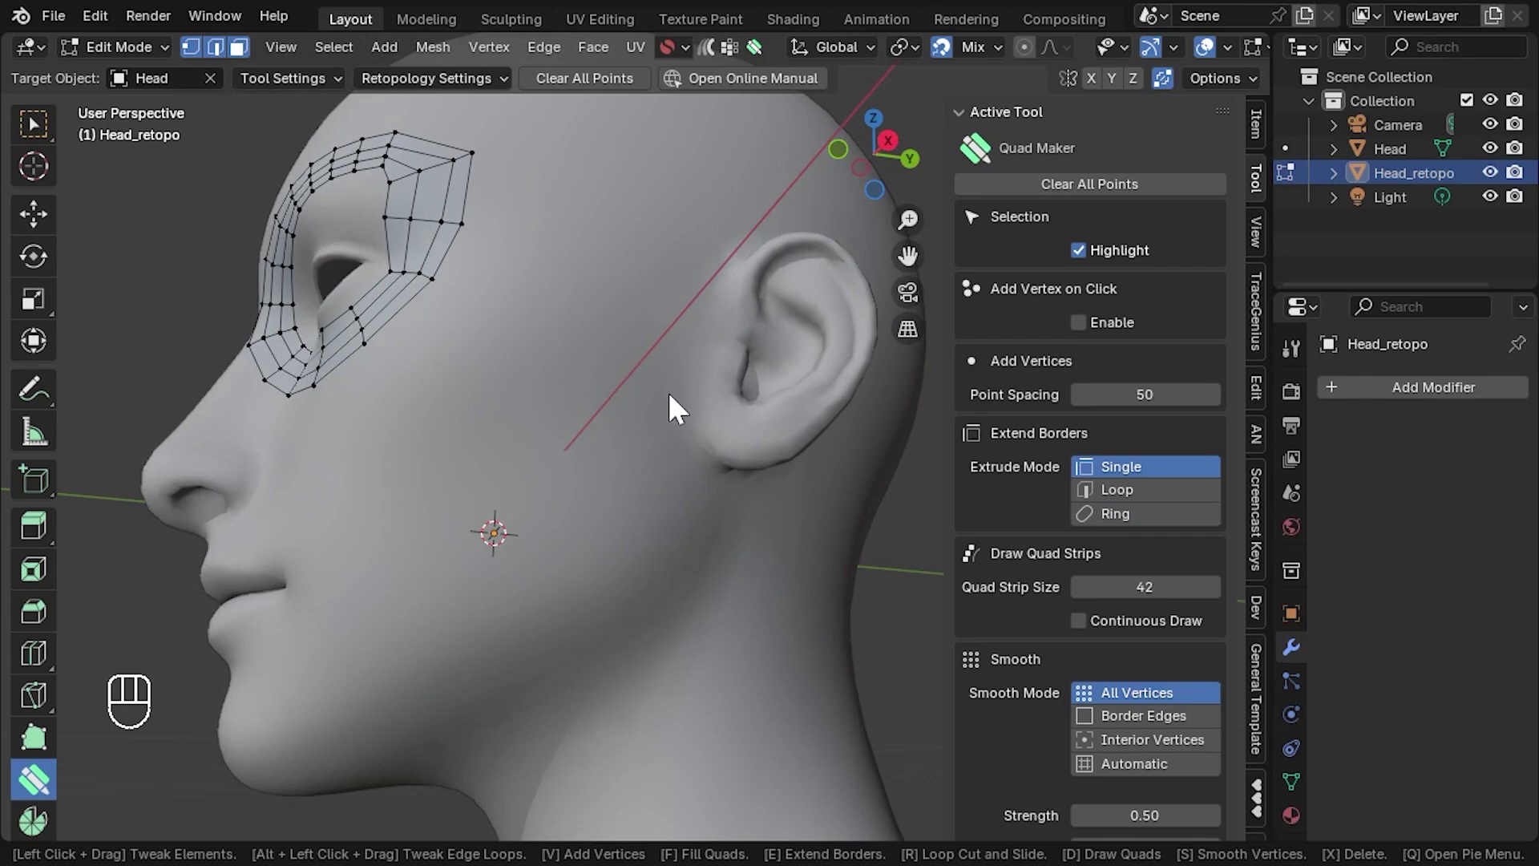
key("d")
mouse_move(609, 284)
left_mouse_down()
mouse_move(440, 567)
mouse_move(393, 571)
left_mouse_up()
key("e")
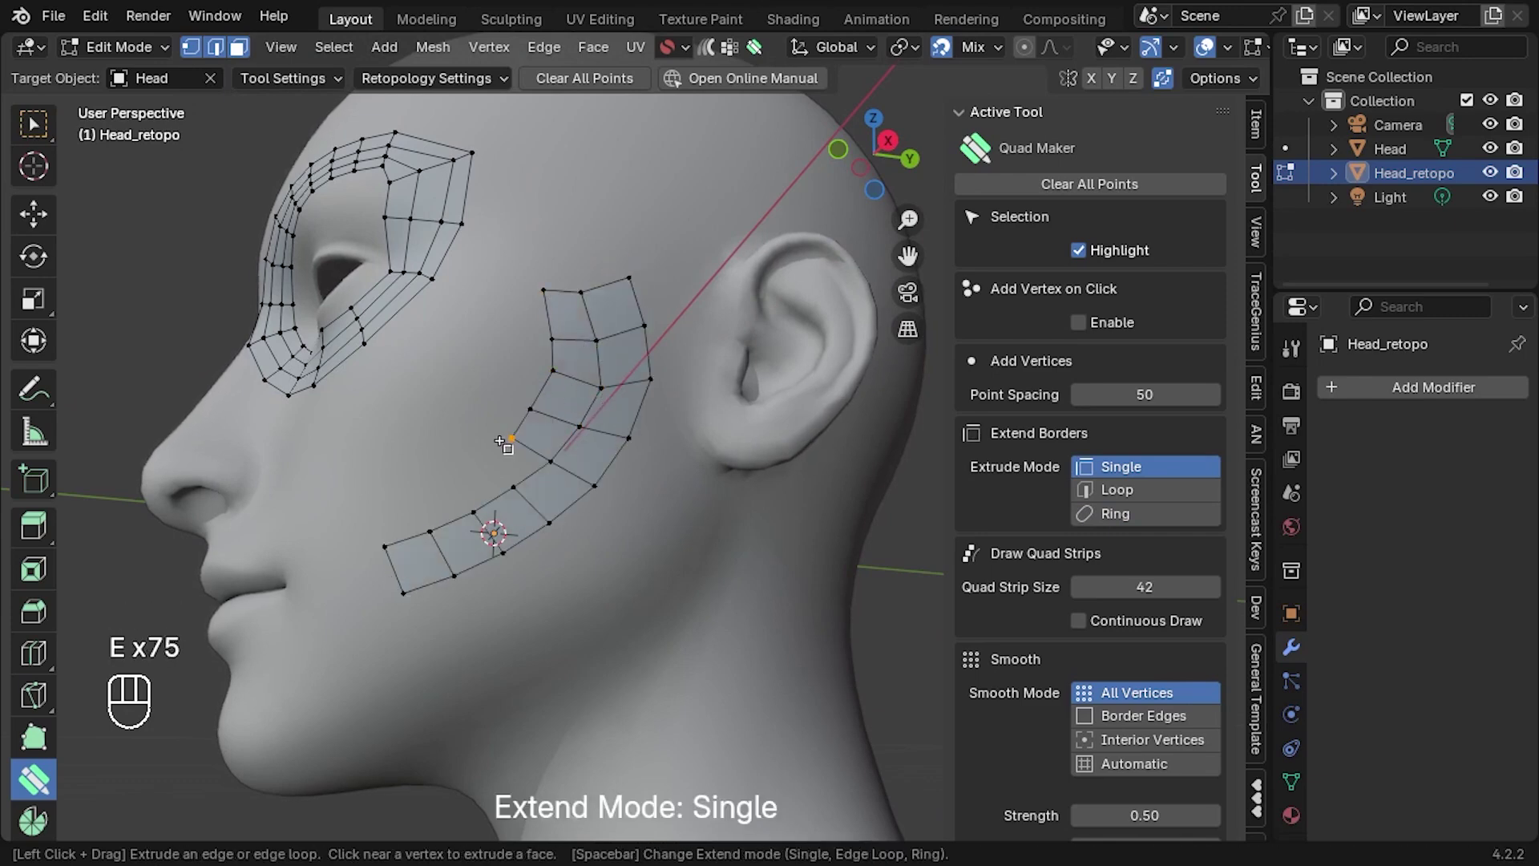
key("space")
middle_click_drag(506, 491, 785, 594)
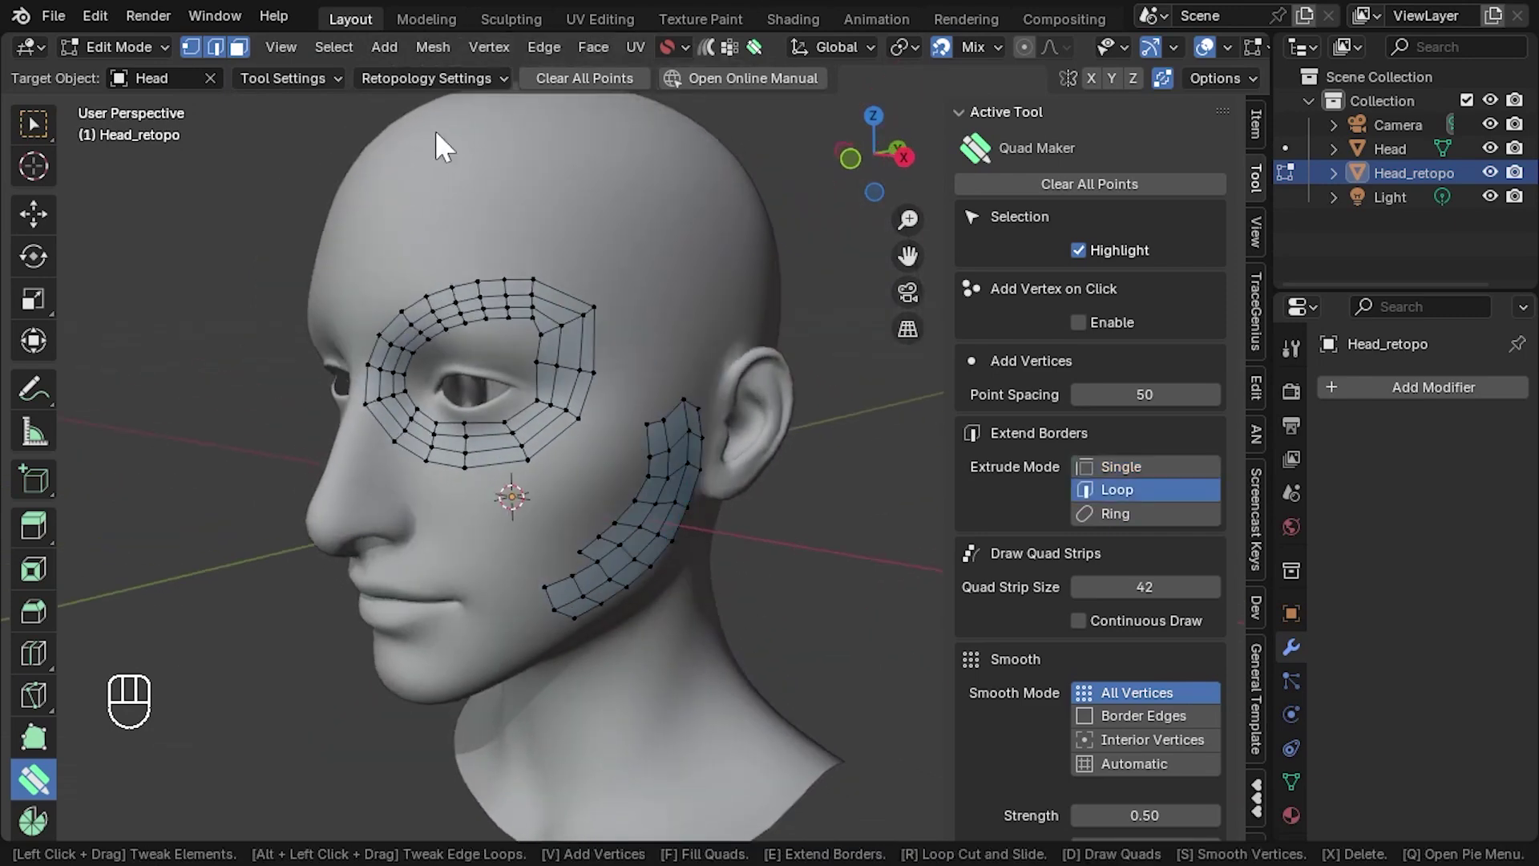
key("n")
right_click(667, 286)
Open the Retopology settings, reset them to defaults, and apply the preset.
mouse_move(553, 176)
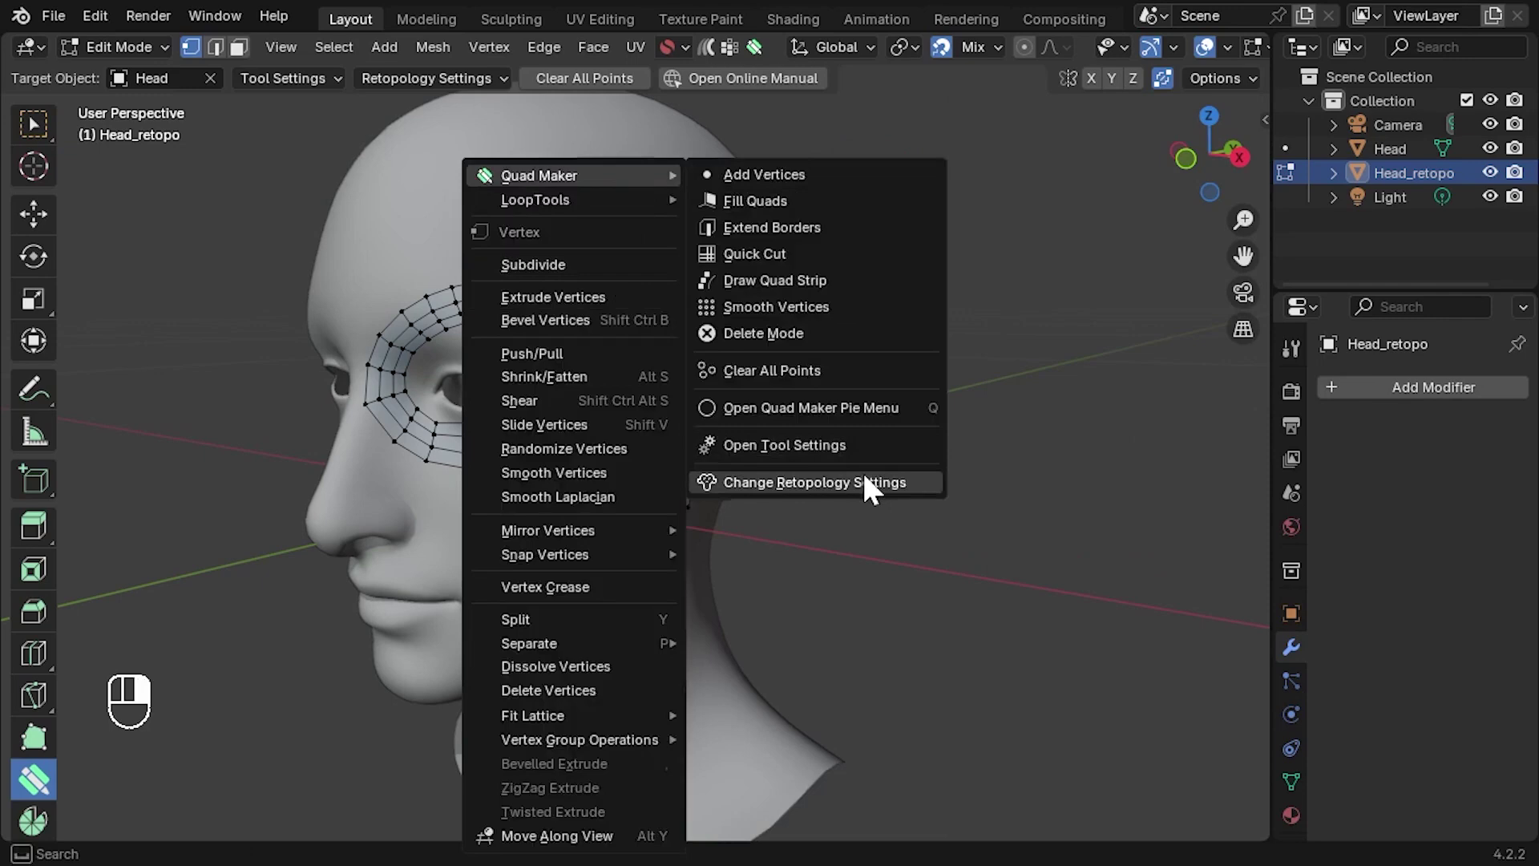
left_click(867, 482)
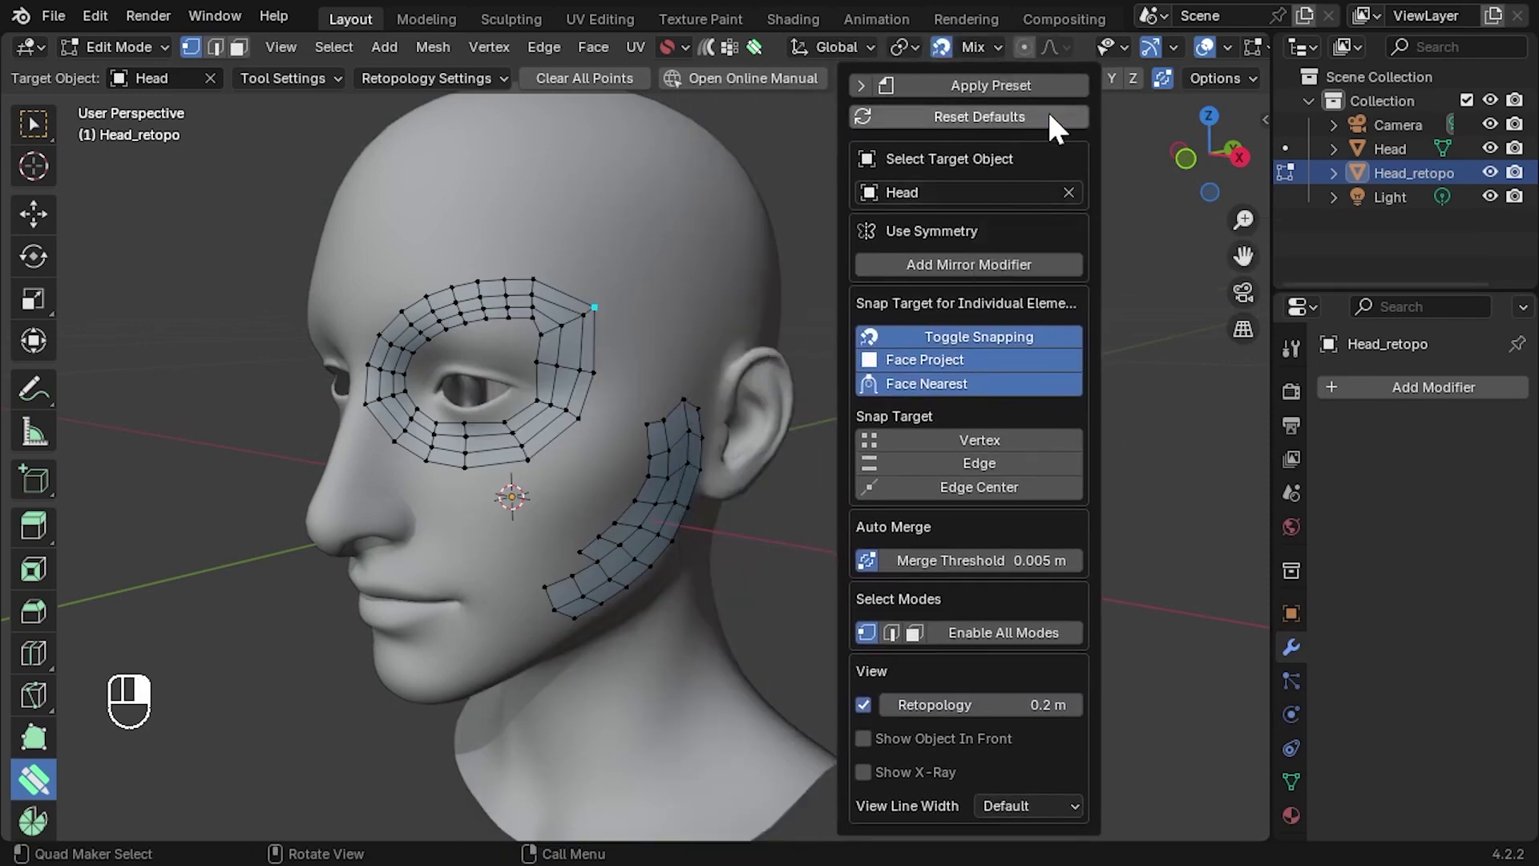
left_click(1048, 115)
left_click(1044, 83)
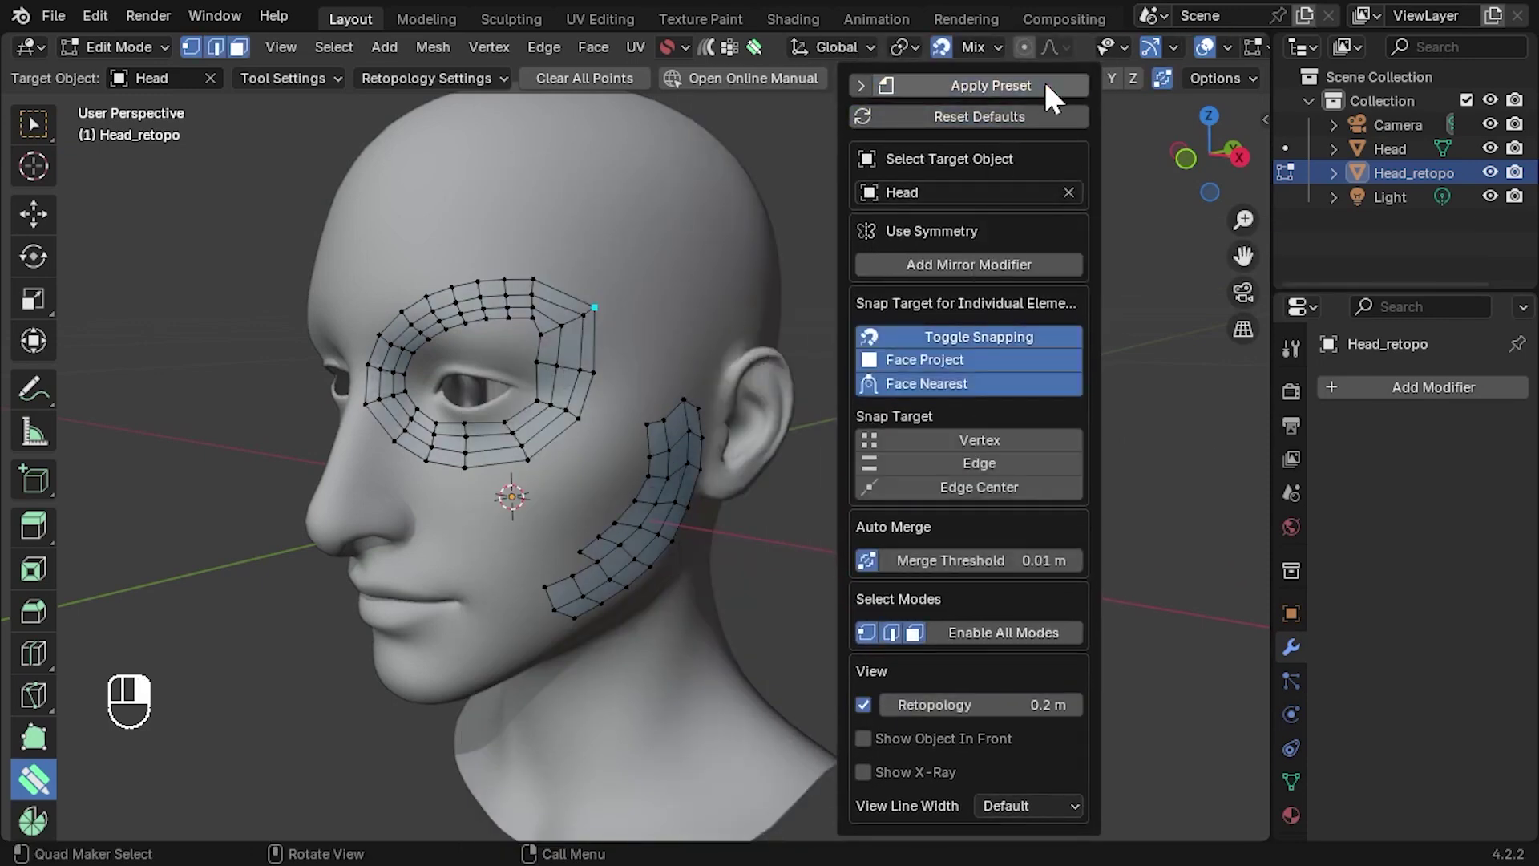
Try the preset with Thick view lines, then re-apply it with Default line width.
left_click(860, 84)
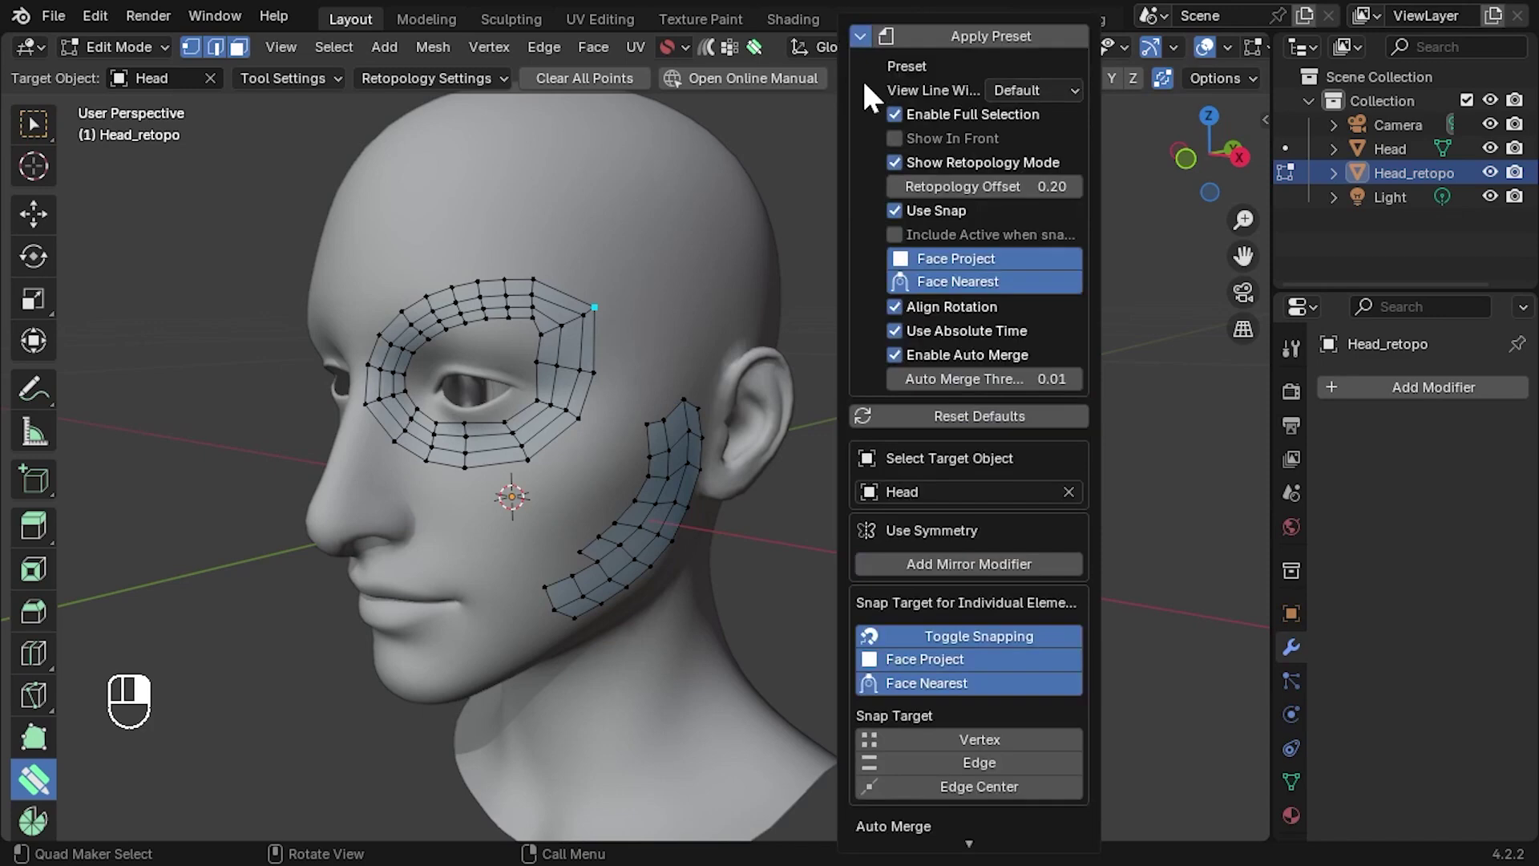
left_click(1041, 114)
left_click(983, 36)
left_click(1033, 90)
left_click(1034, 178)
left_click(990, 36)
left_click(860, 37)
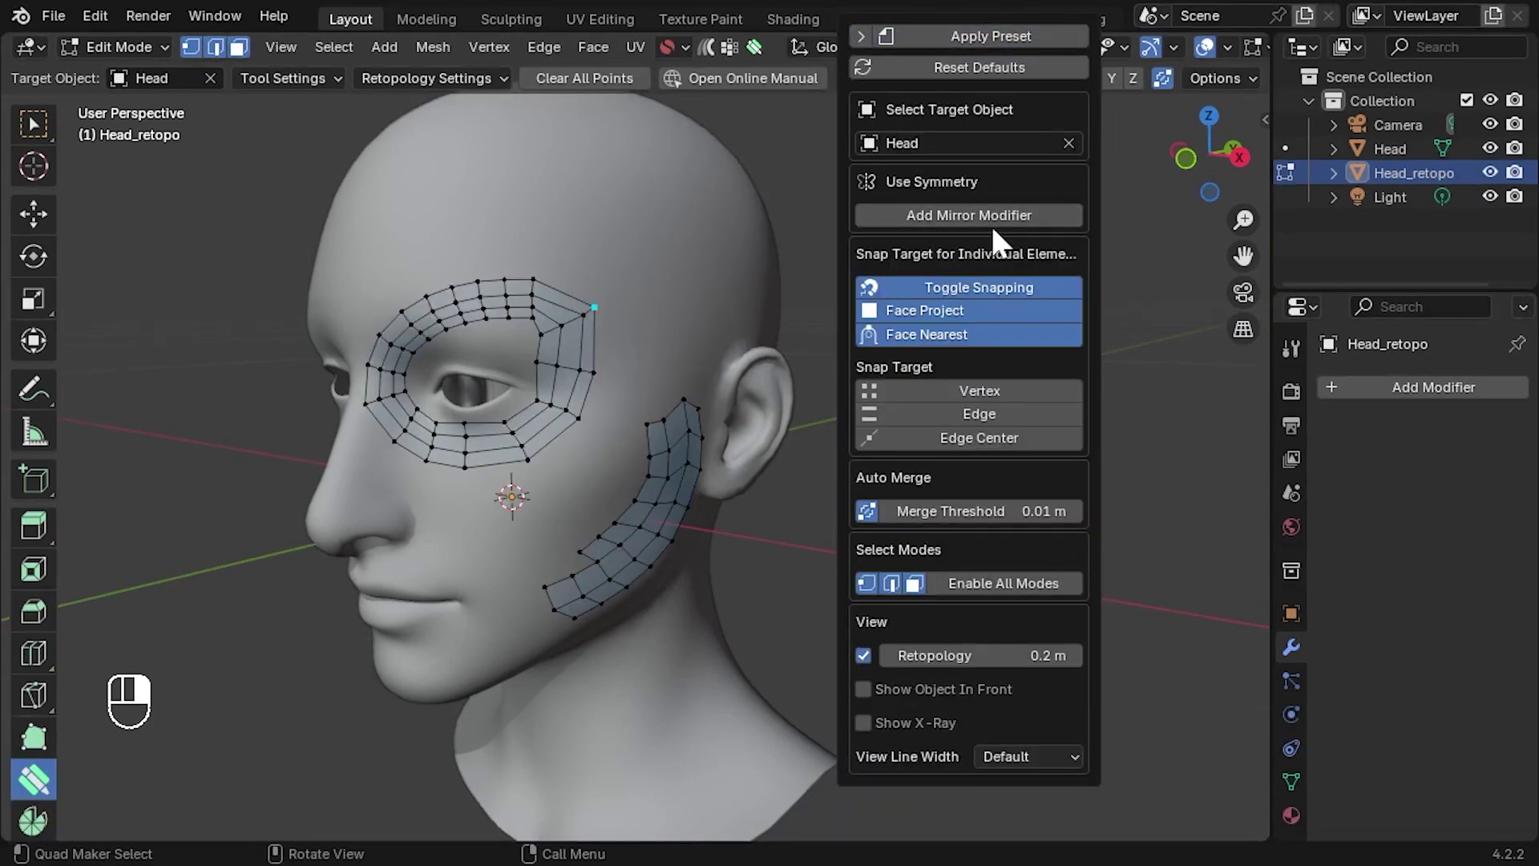
Add an X Mirror modifier to Head_retopo and orbit to check the mirrored patches.
left_click(1045, 212)
scroll(1013, 731, "down", 2)
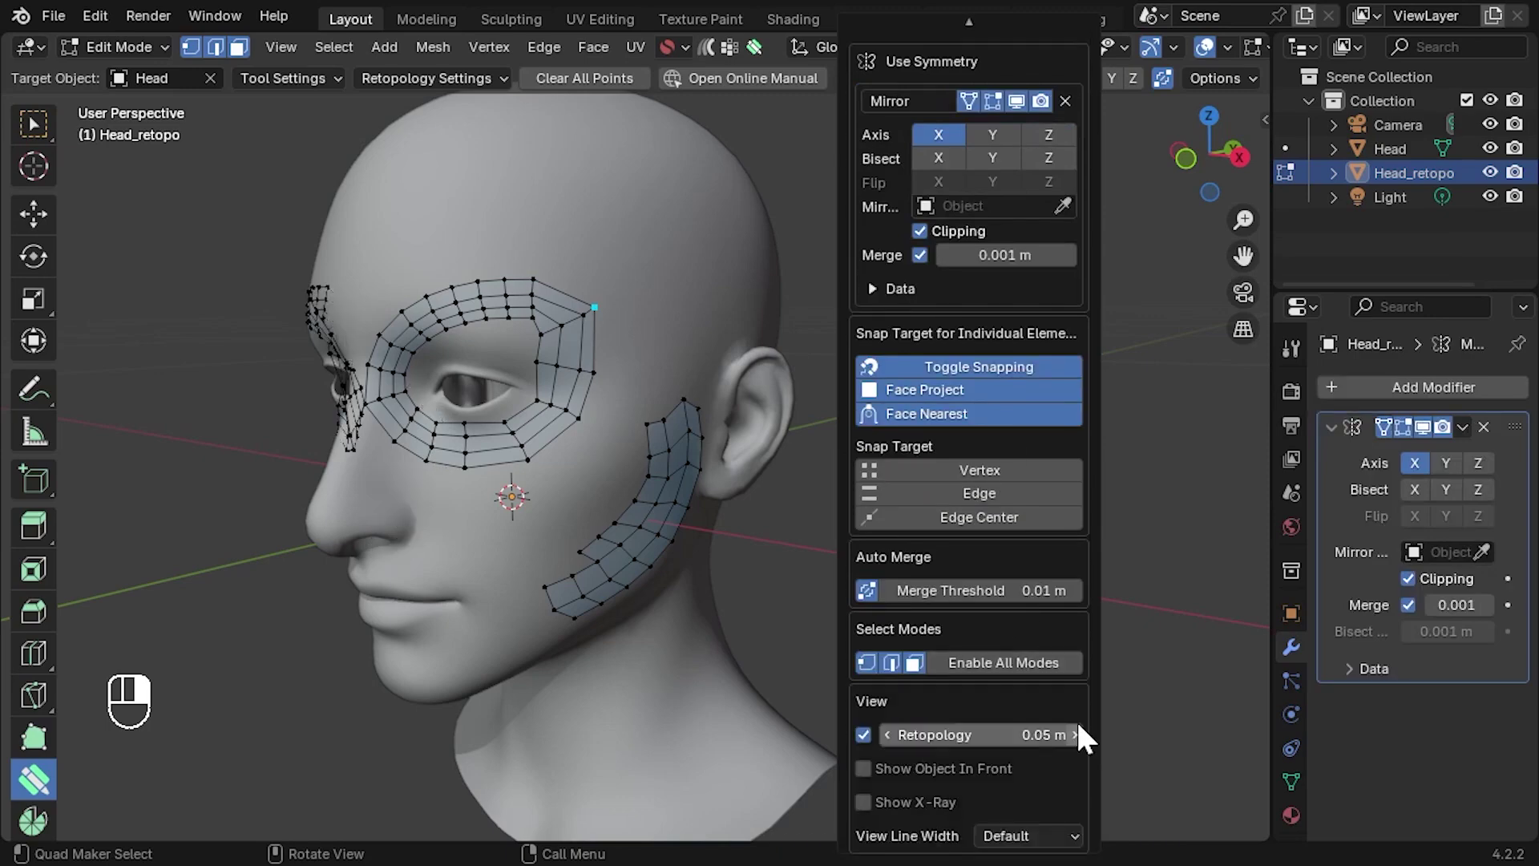
middle_click_drag(801, 561, 767, 542)
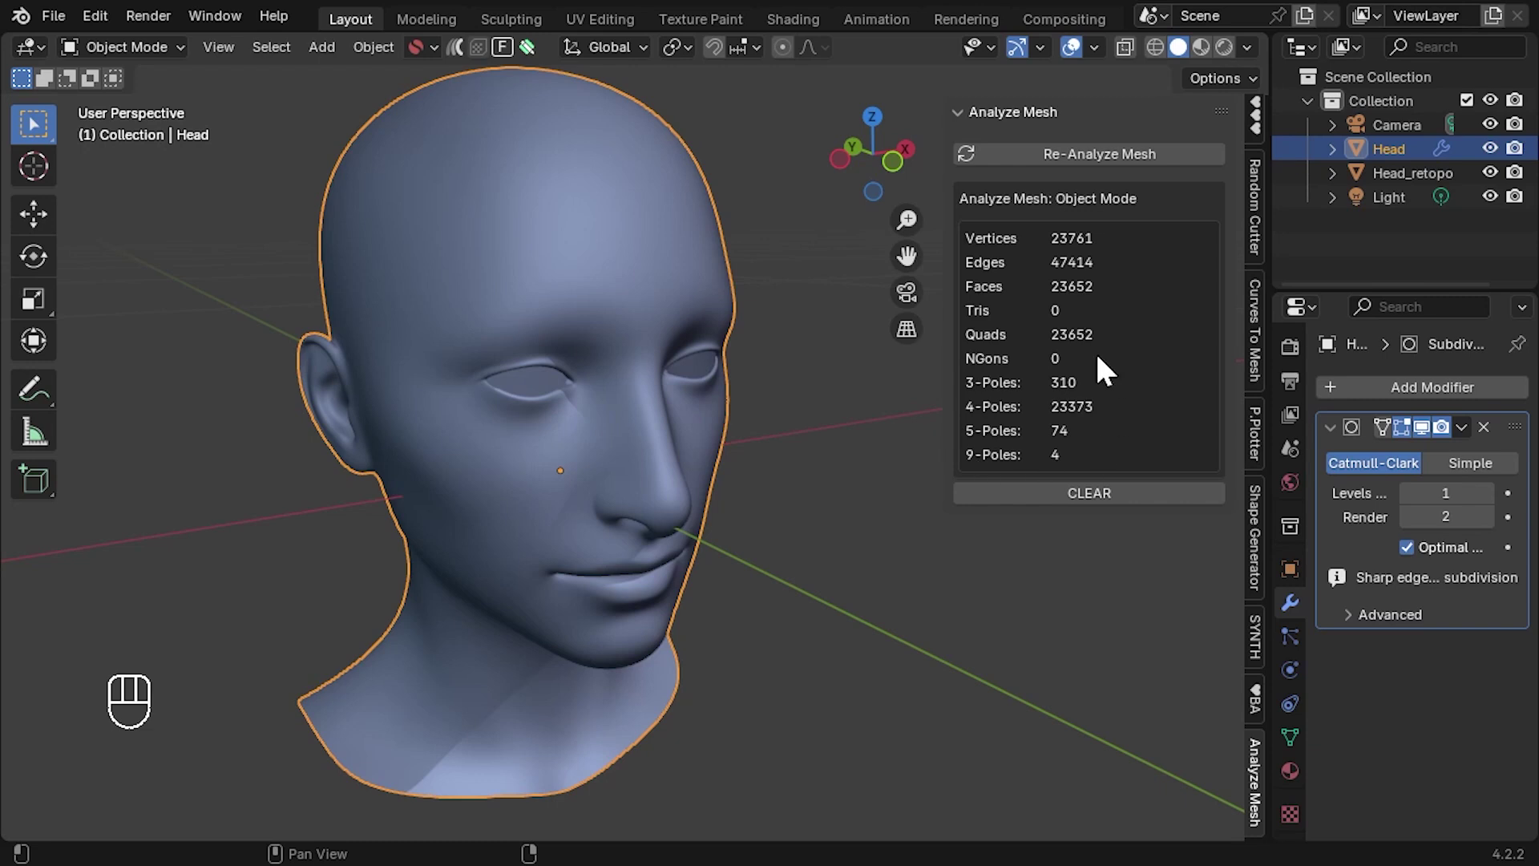
Narrow the side panels for a wider viewport and put the Head mesh into Edit Mode.
left_click_drag(1266, 396, 1131, 394)
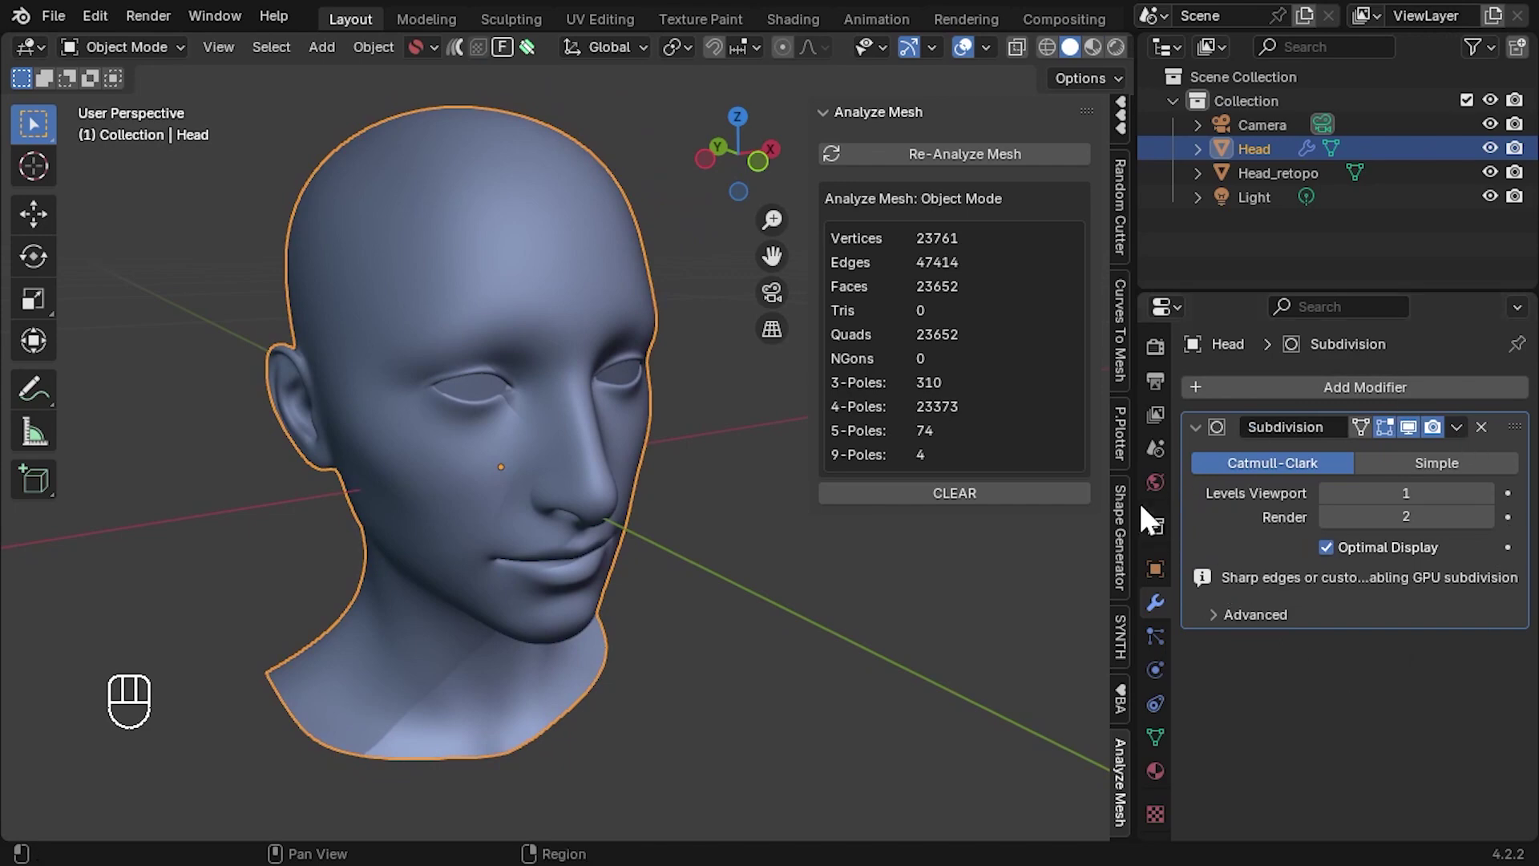
left_click_drag(1141, 506, 1190, 504)
key("Tab")
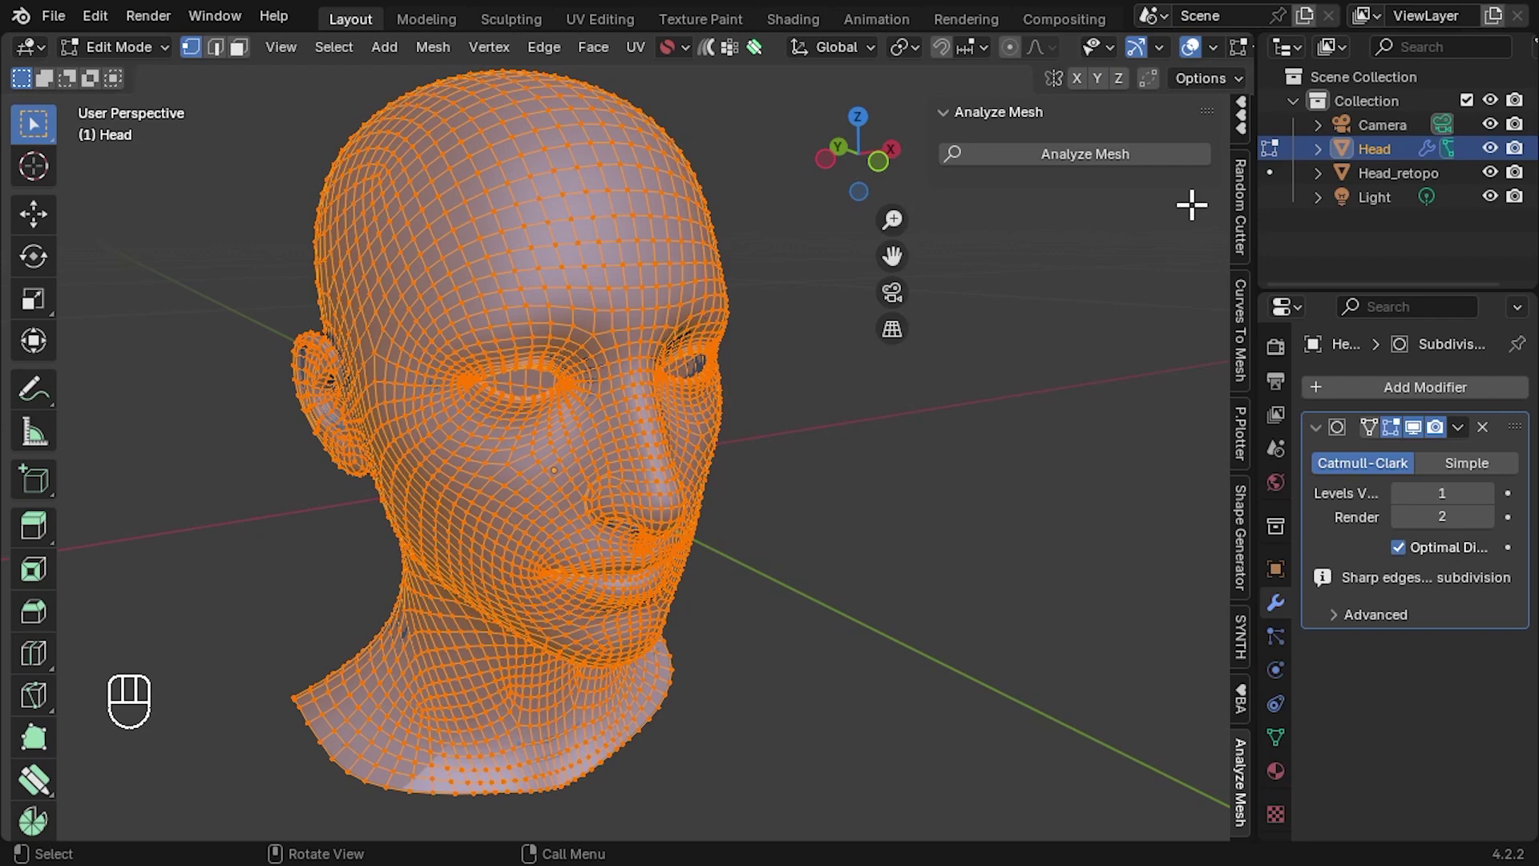
Analyze the Head mesh and select all 5-pole vertices.
left_click(1193, 156)
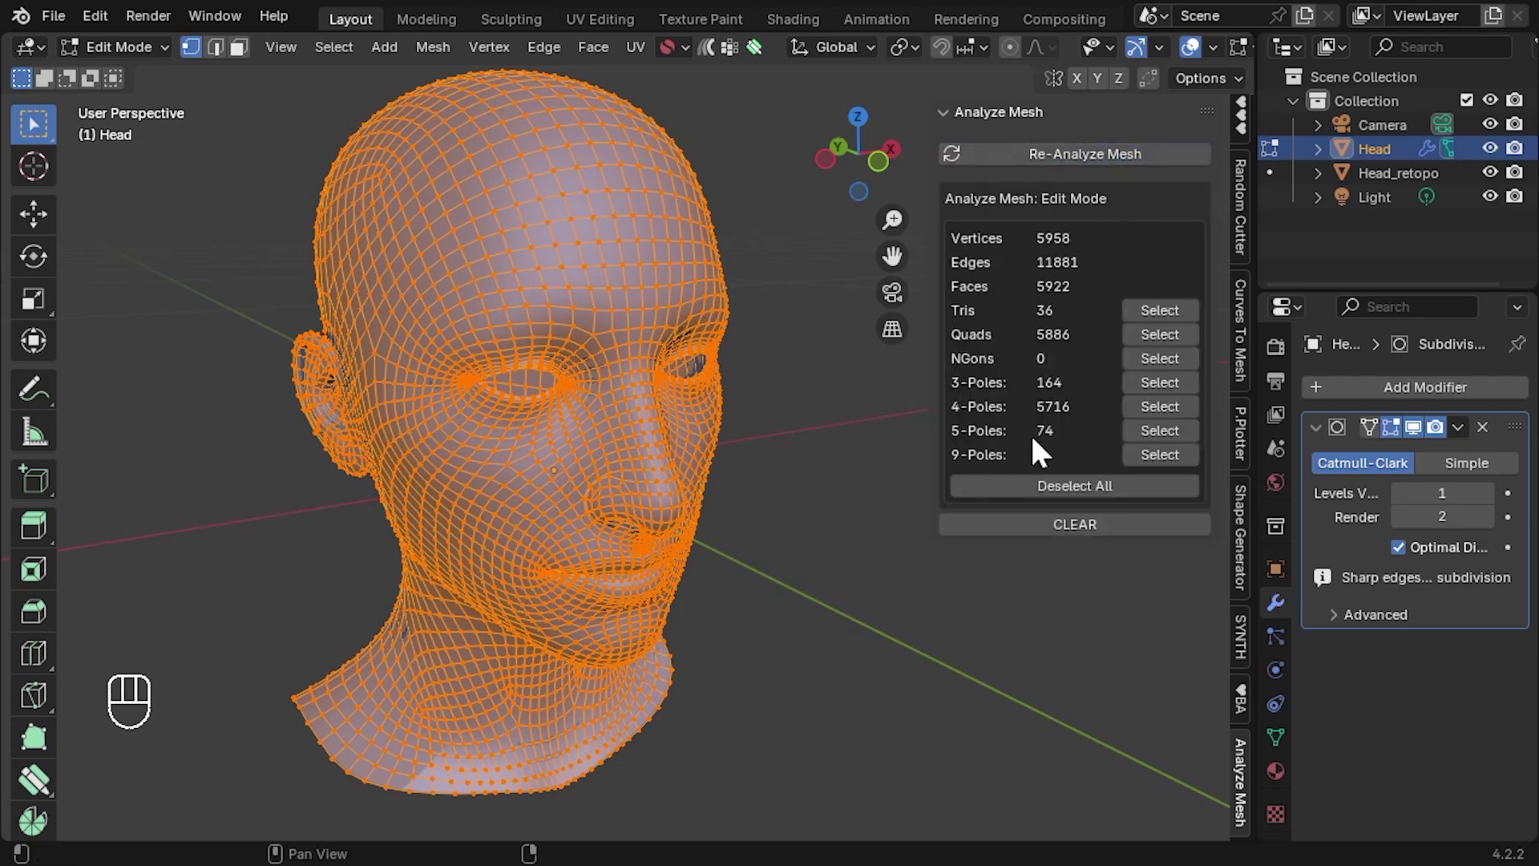
left_click(1171, 430)
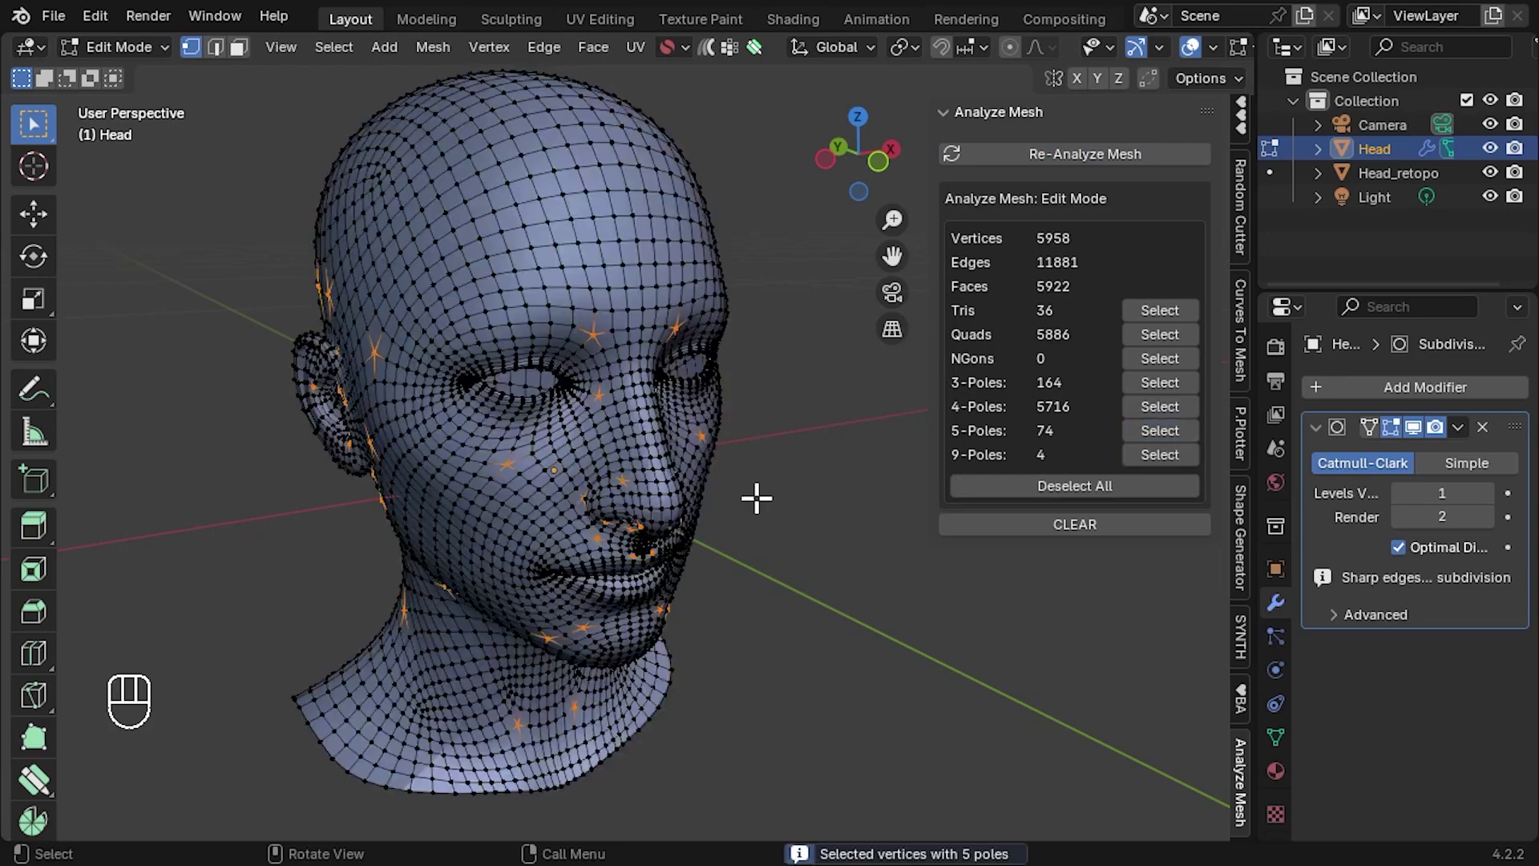
scroll(646, 508, "up", 5)
middle_click_drag(646, 508, 668, 473)
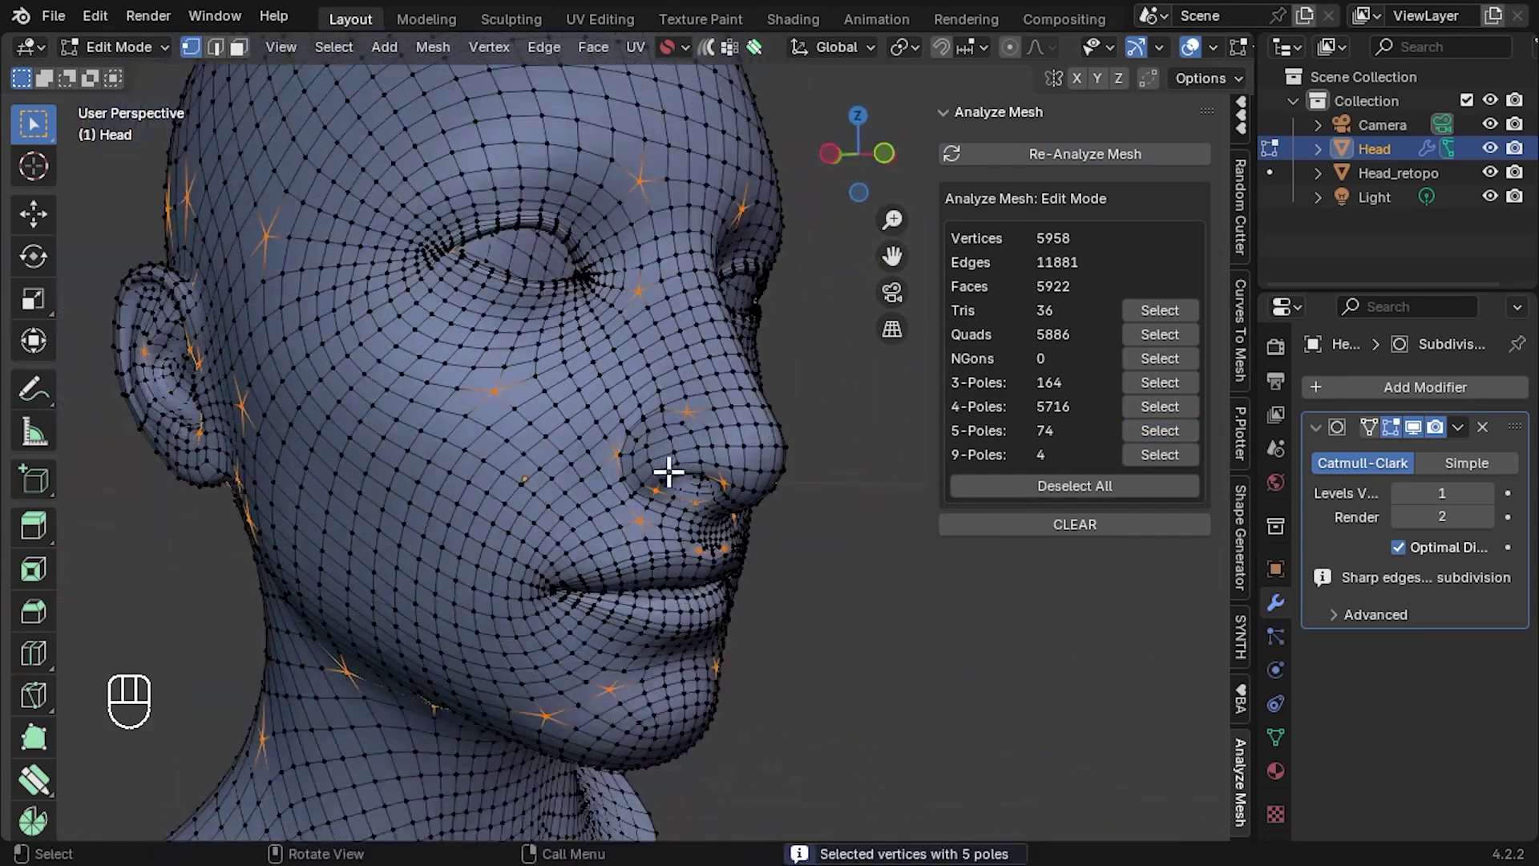
Select all 3-pole vertices and inspect them around the cheek and nose.
left_click(1191, 382)
middle_click_drag(725, 365, 622, 426)
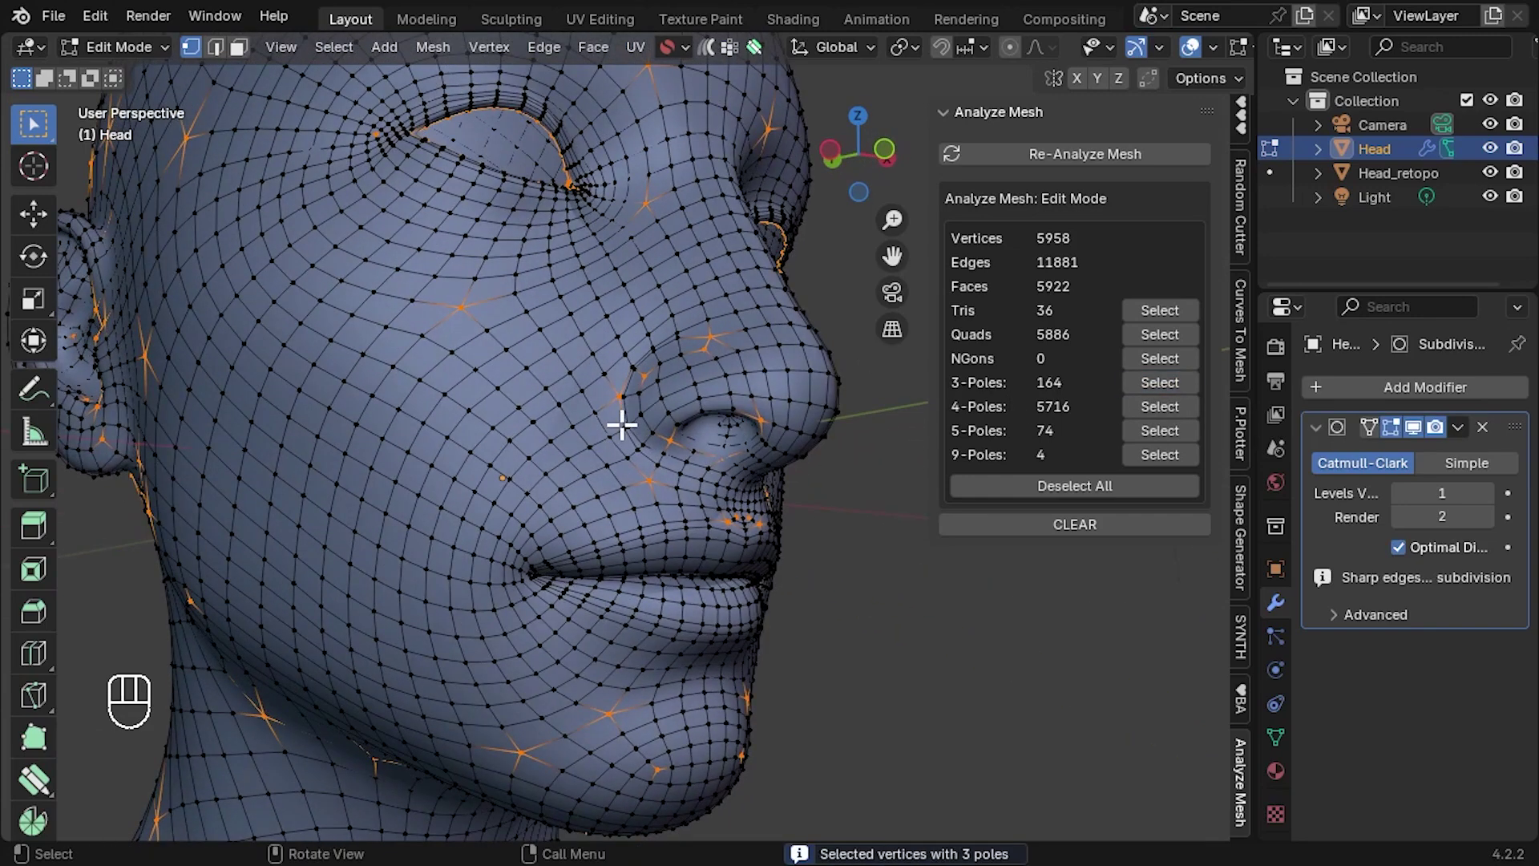
scroll(621, 426, "down", 4)
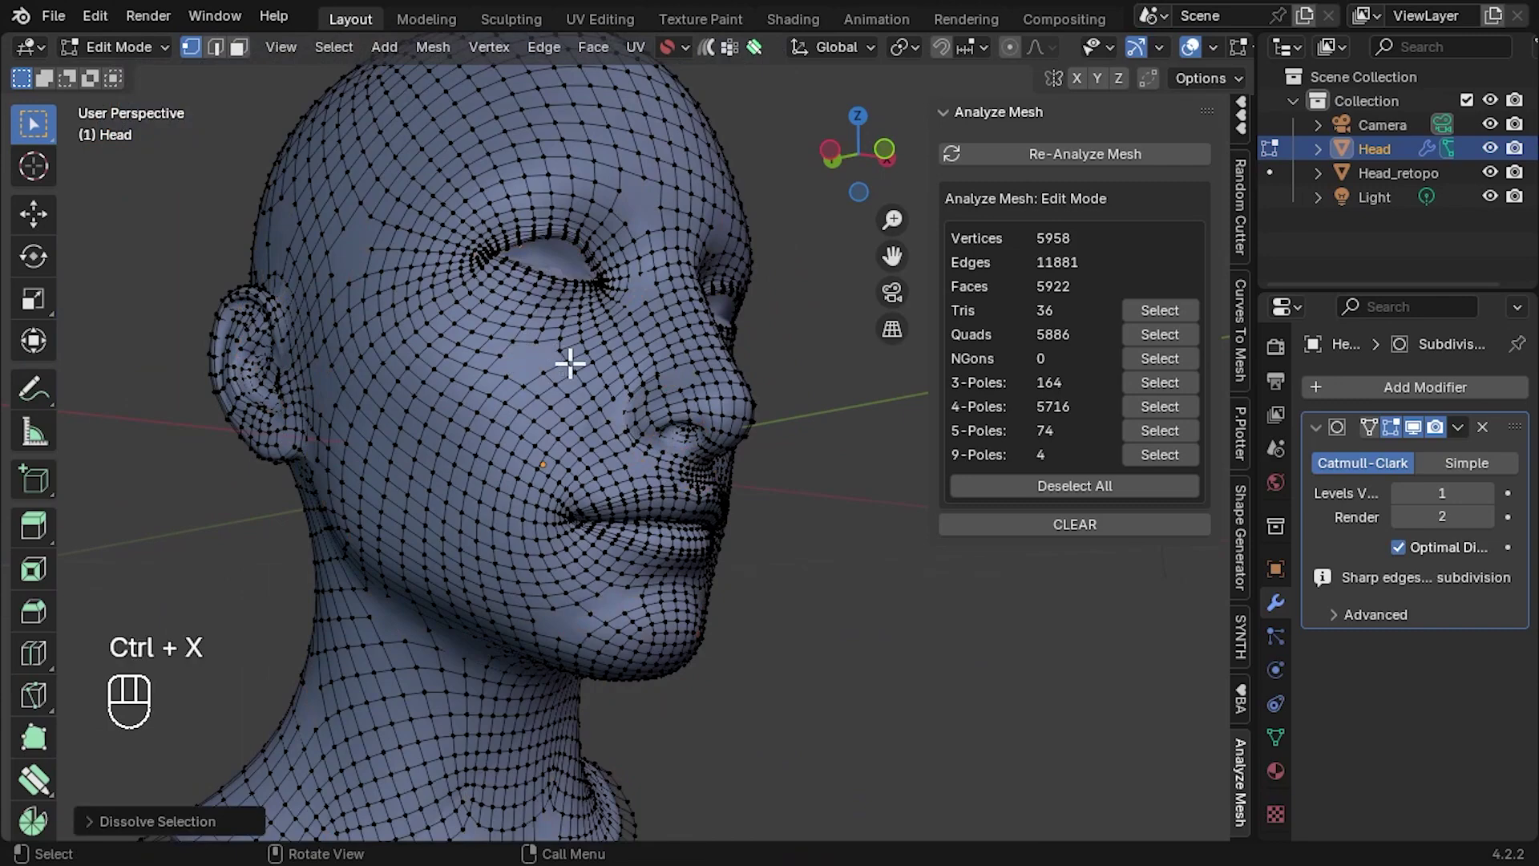
scroll(593, 375, "up", 6)
middle_click_drag(594, 371, 653, 415)
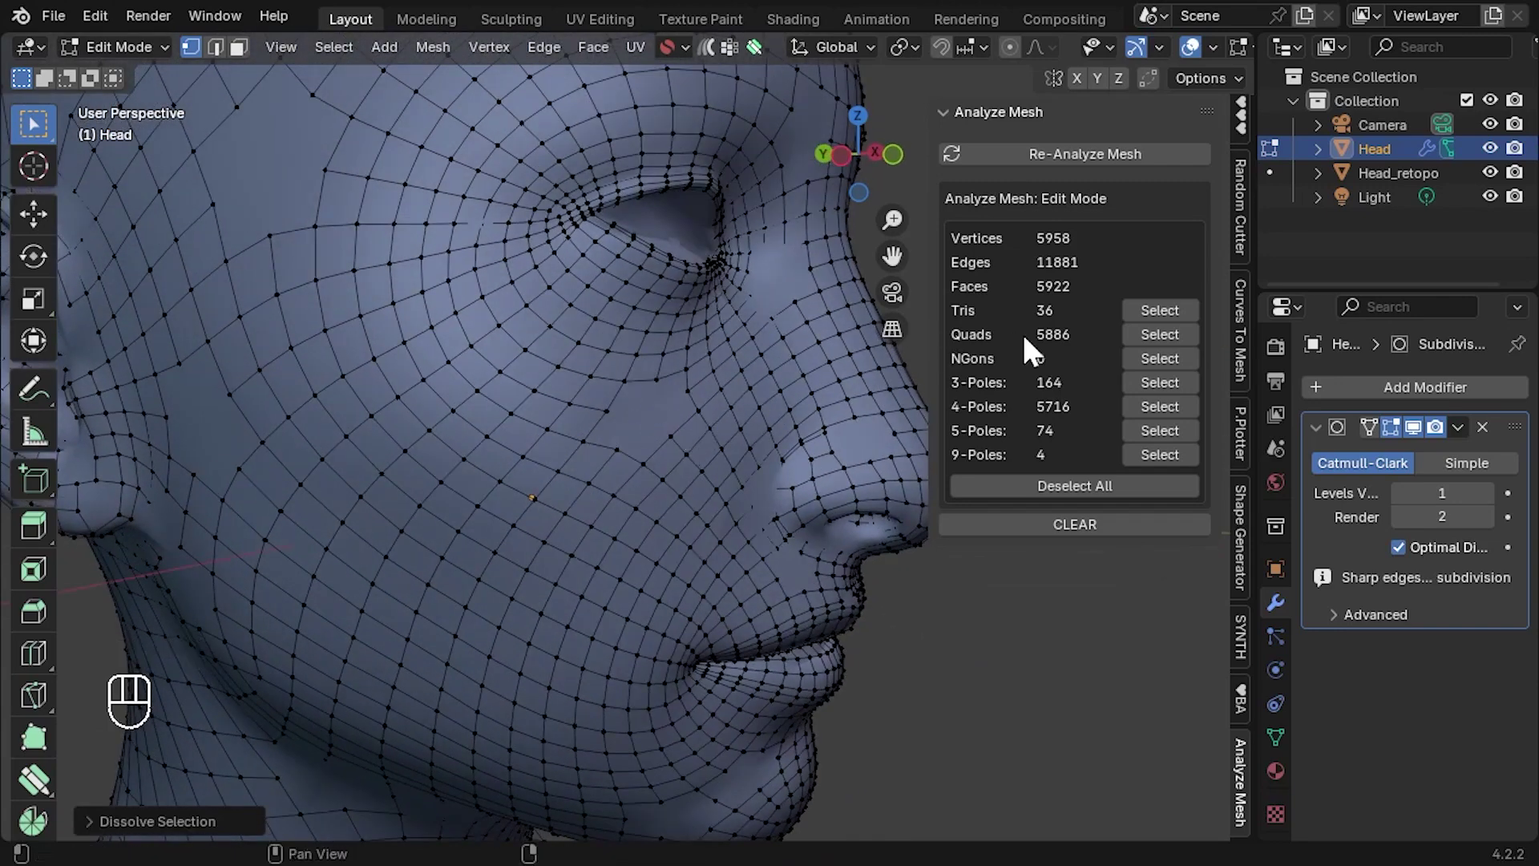
scroll(700, 457, "down", 4)
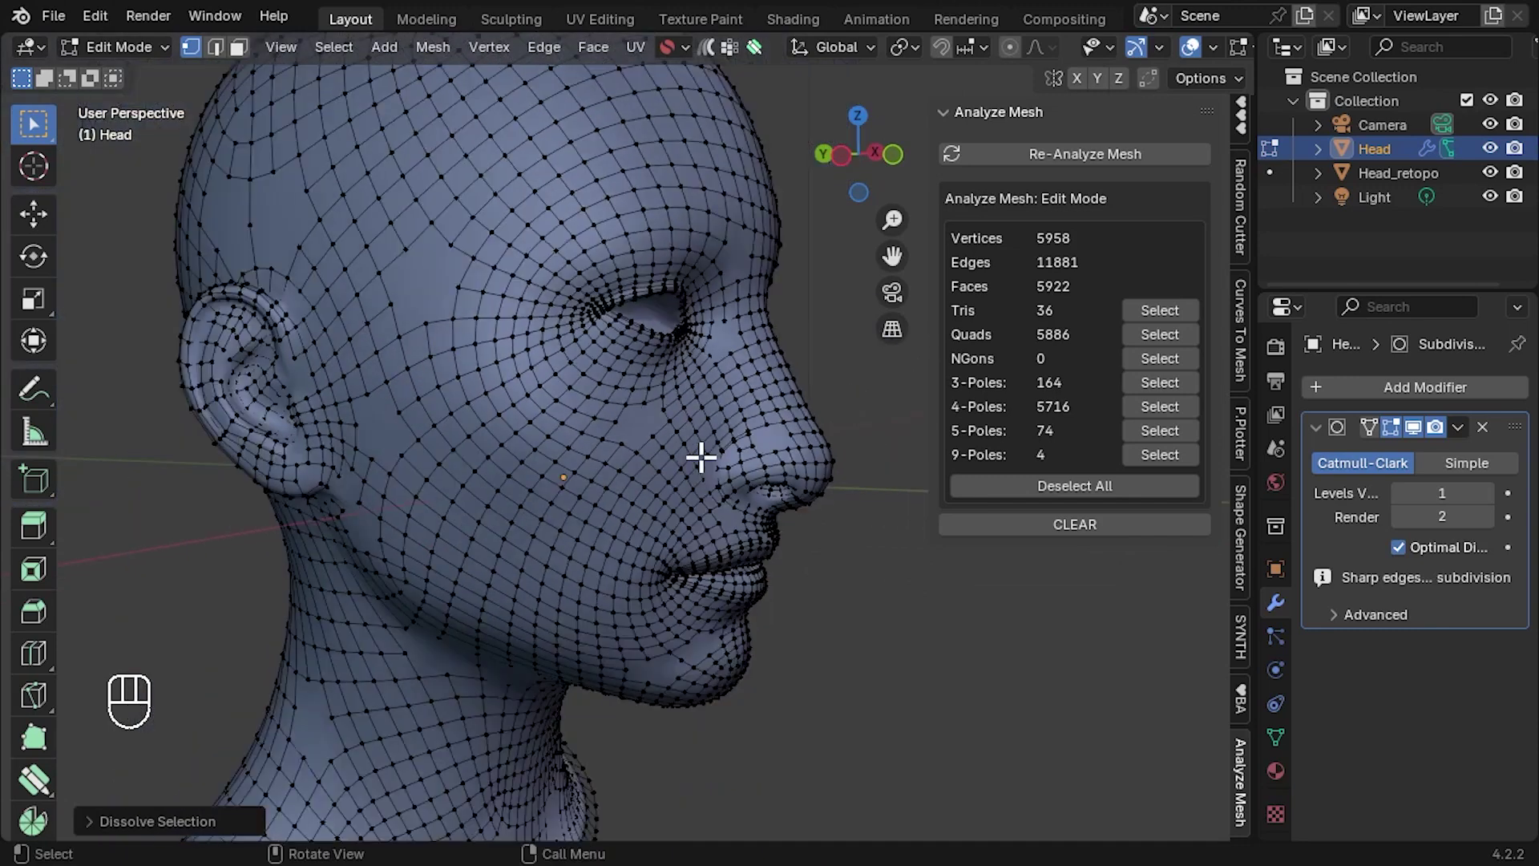
Re-analyze the mesh to 5722 vertices and select its 103 NGons for inspection.
left_click(1171, 152)
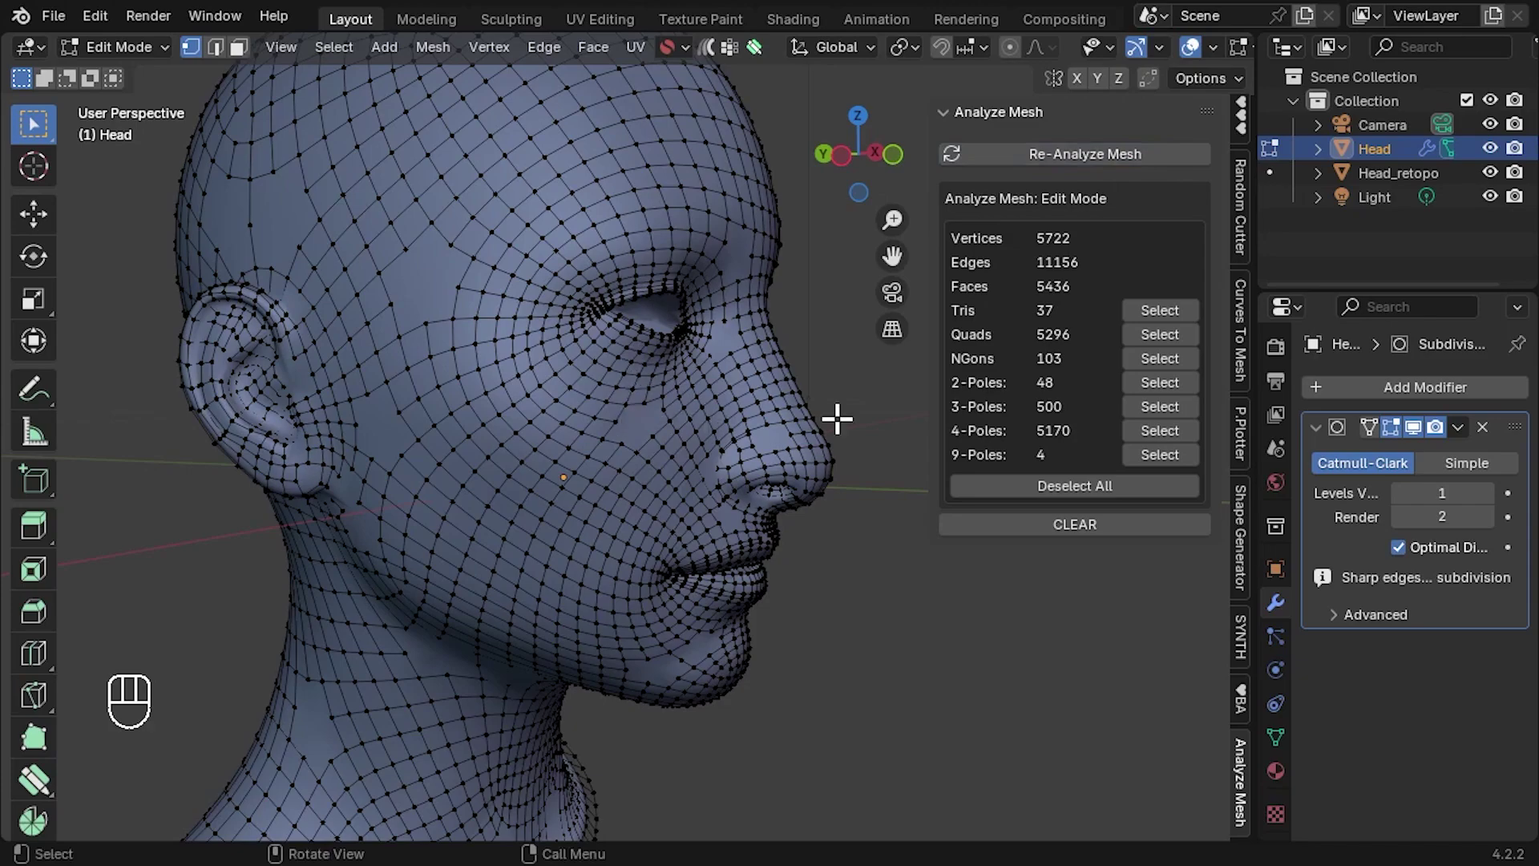
left_click(1159, 357)
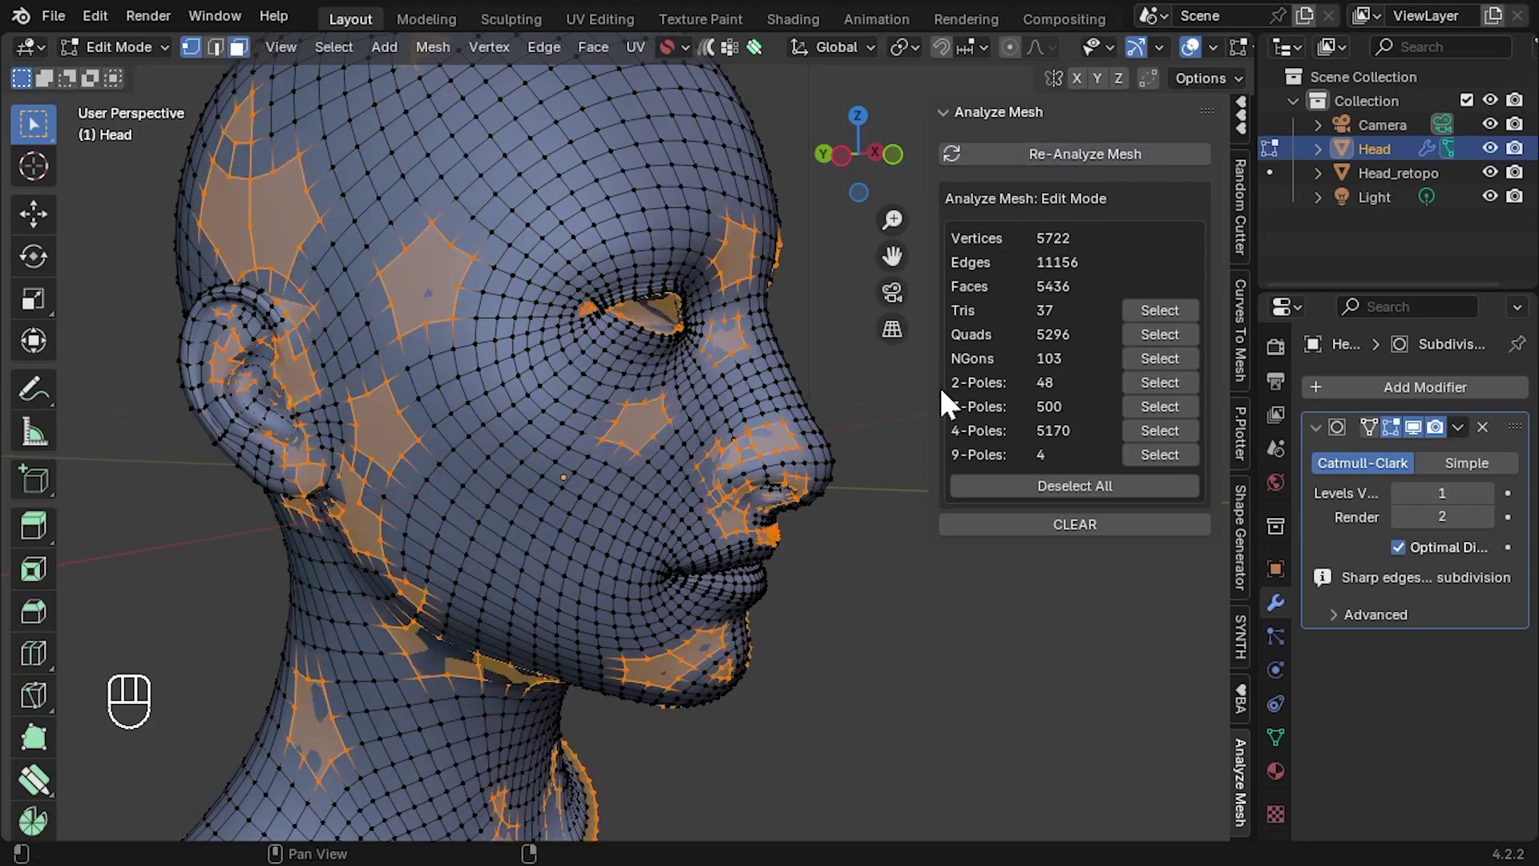
middle_click_drag(802, 385, 670, 416)
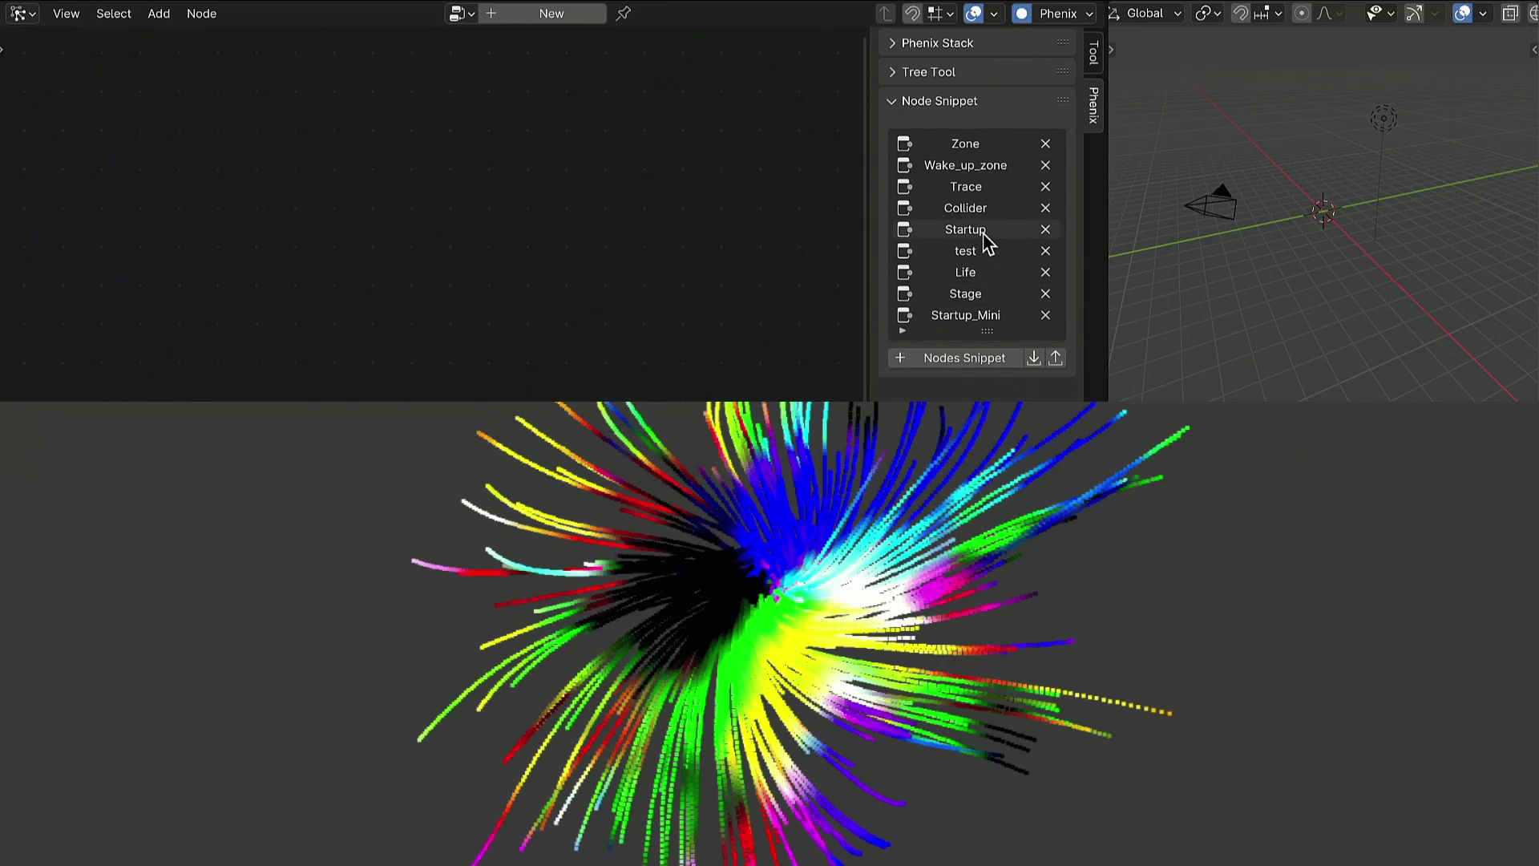
Insert the Startup and Trace node snippets and place the Trace frame among the nodes.
left_click(985, 235)
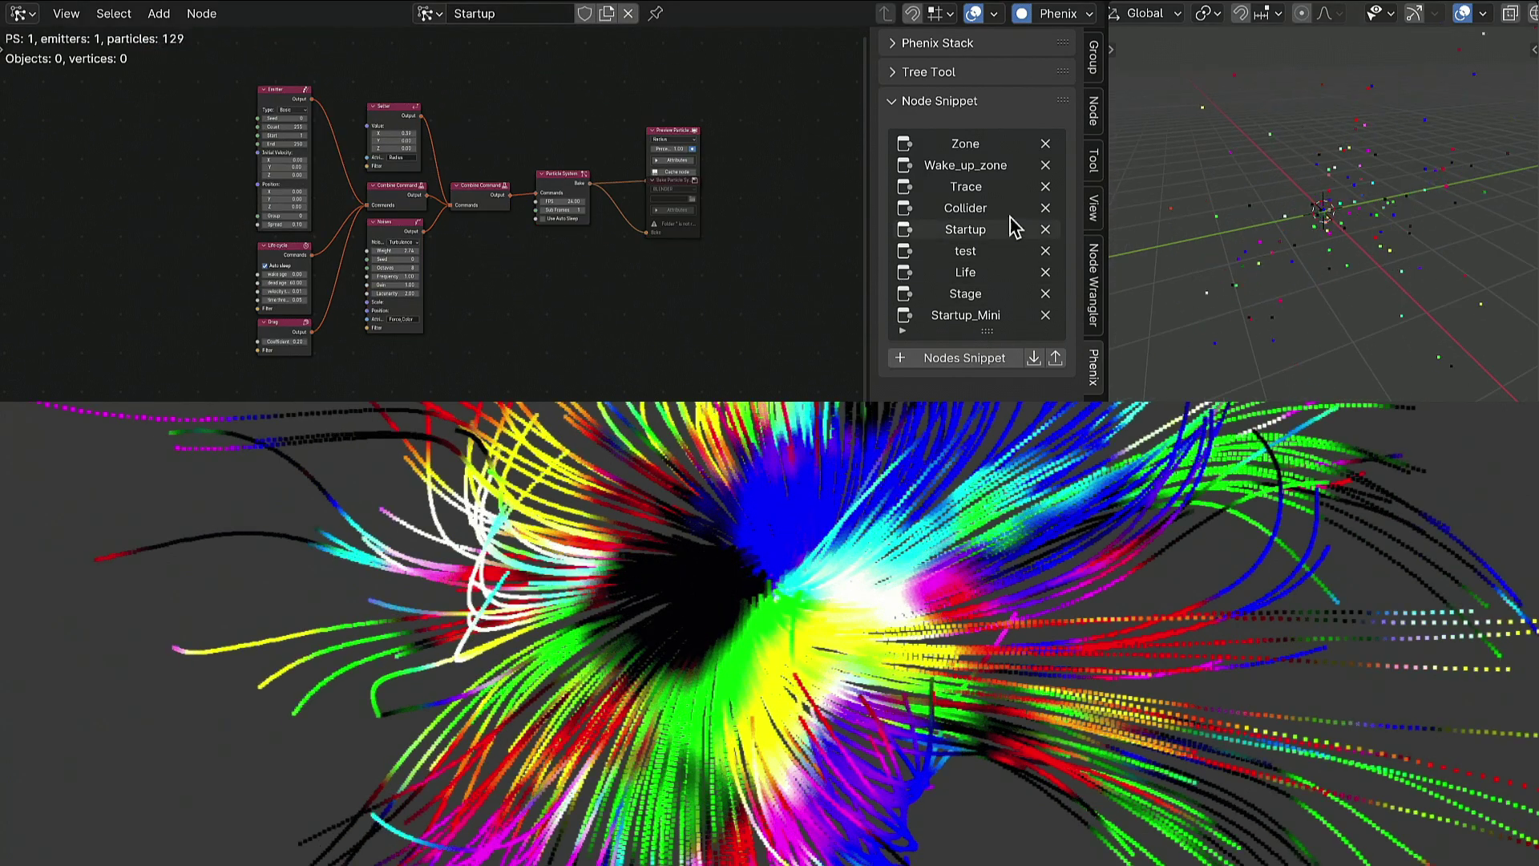
left_click(965, 185)
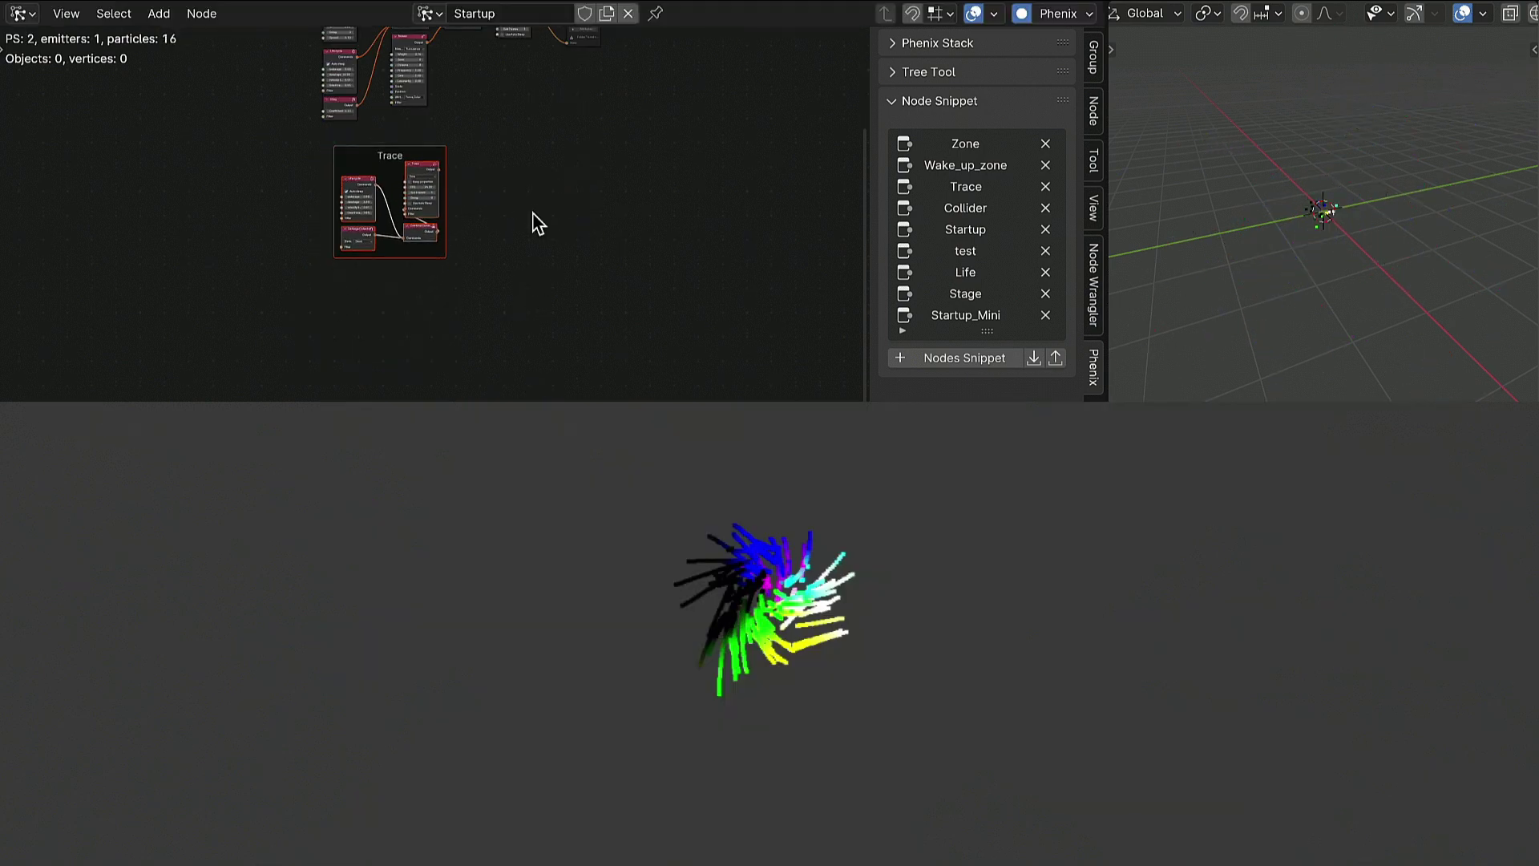
left_click(537, 222)
scroll(545, 273, "up", 3)
scroll(601, 268, "down", 2)
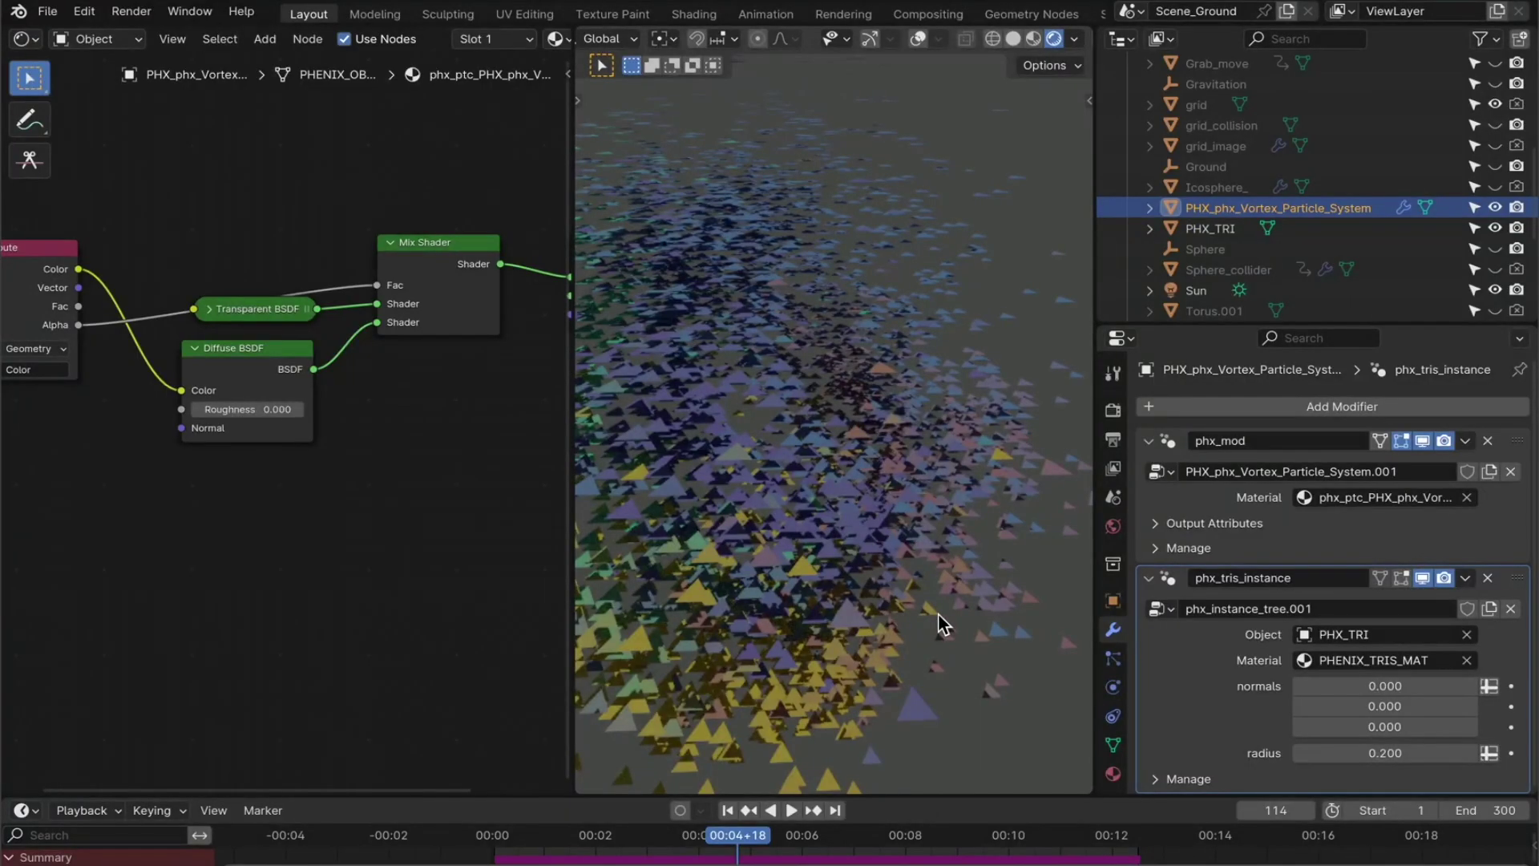
Switch to solid shading, show the vortex node tree with the Phenix stack, and return to frame 1.
left_click_drag(936, 612, 986, 497, "alt")
key("z")
left_click(116, 231)
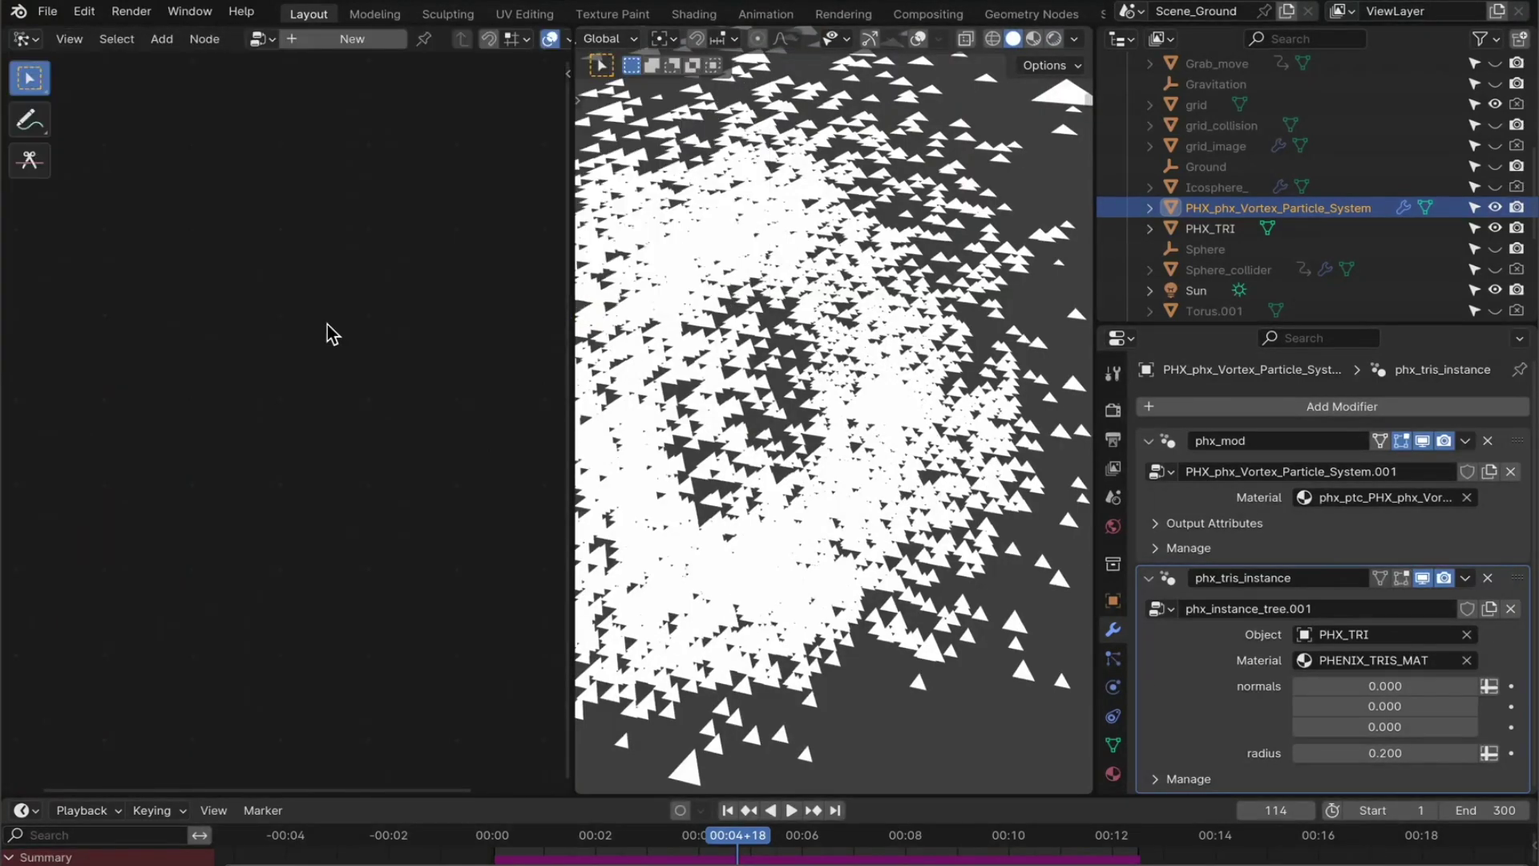
key("n")
key("shift+Left")
scroll(617, 511, "down", 1)
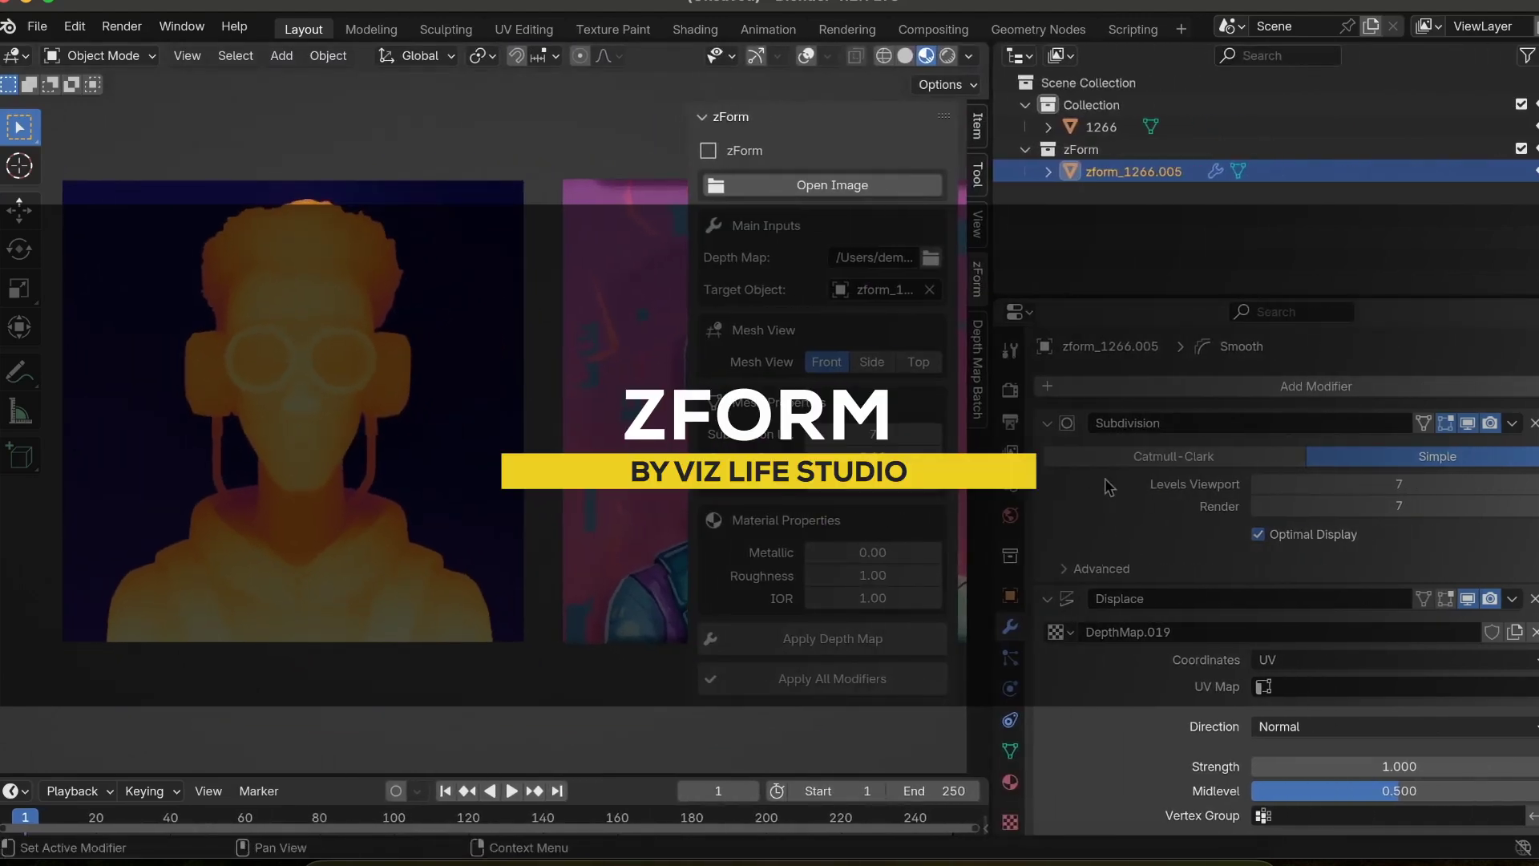
Delete both existing image planes from the scene.
scroll(1106, 485, "down", 5)
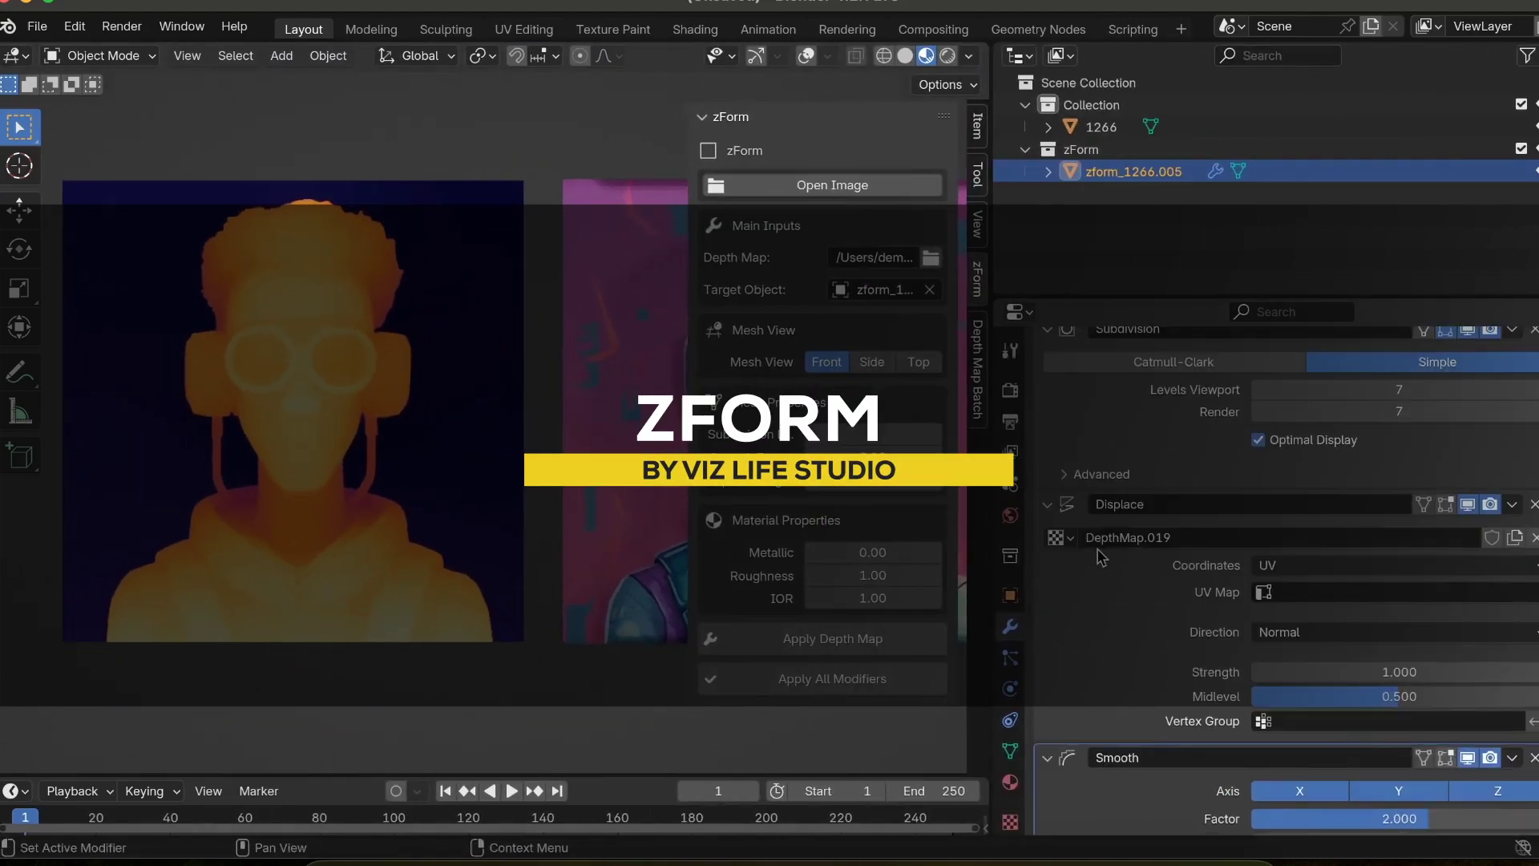
scroll(1106, 485, "up", 8)
left_click_drag(994, 451, 1052, 451)
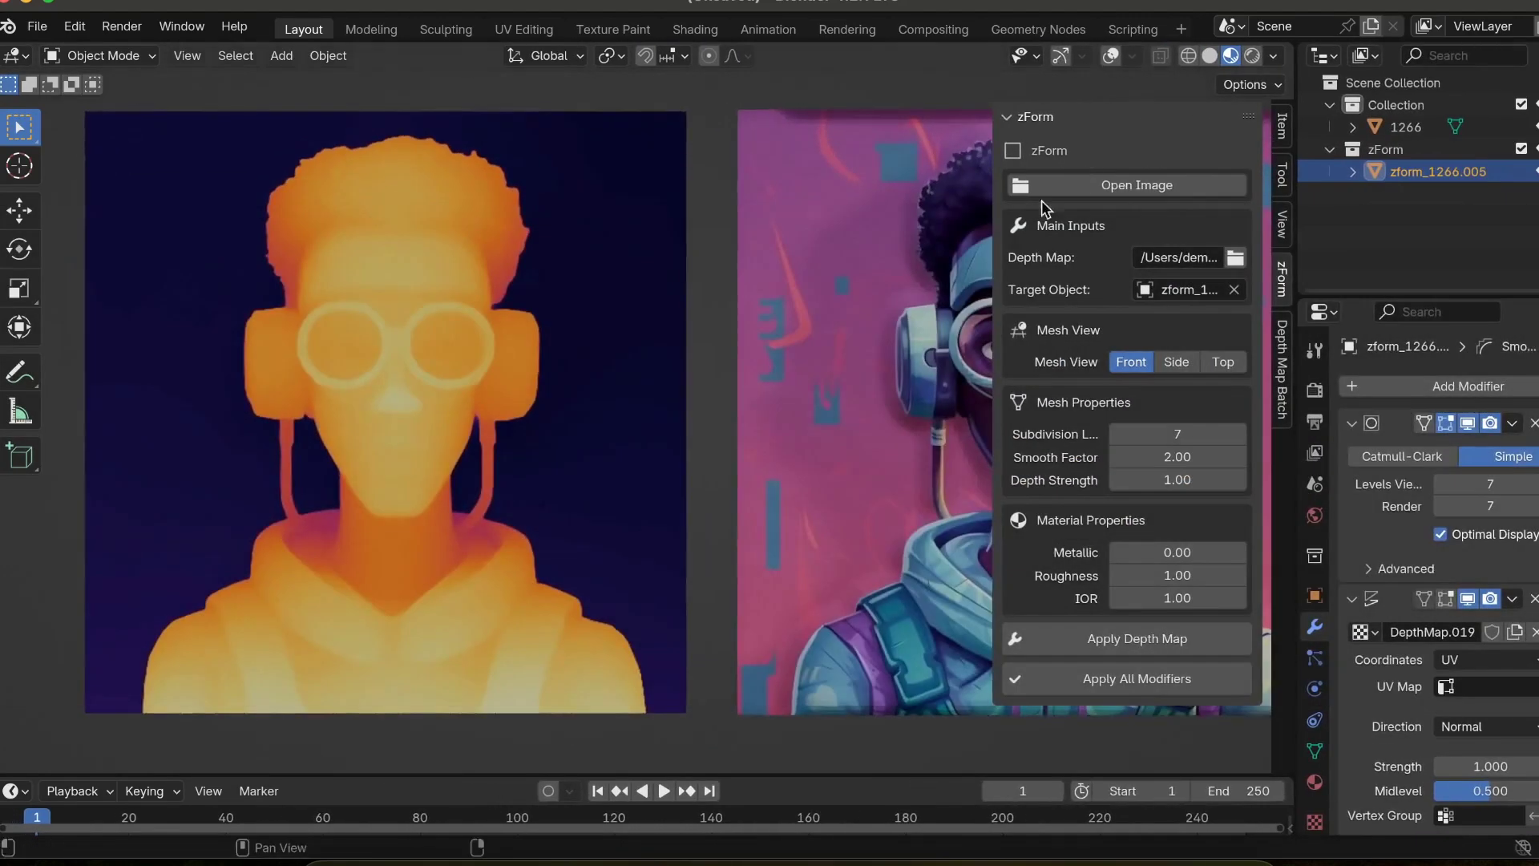
scroll(1389, 517, "down", 1)
scroll(1389, 517, "up", 1)
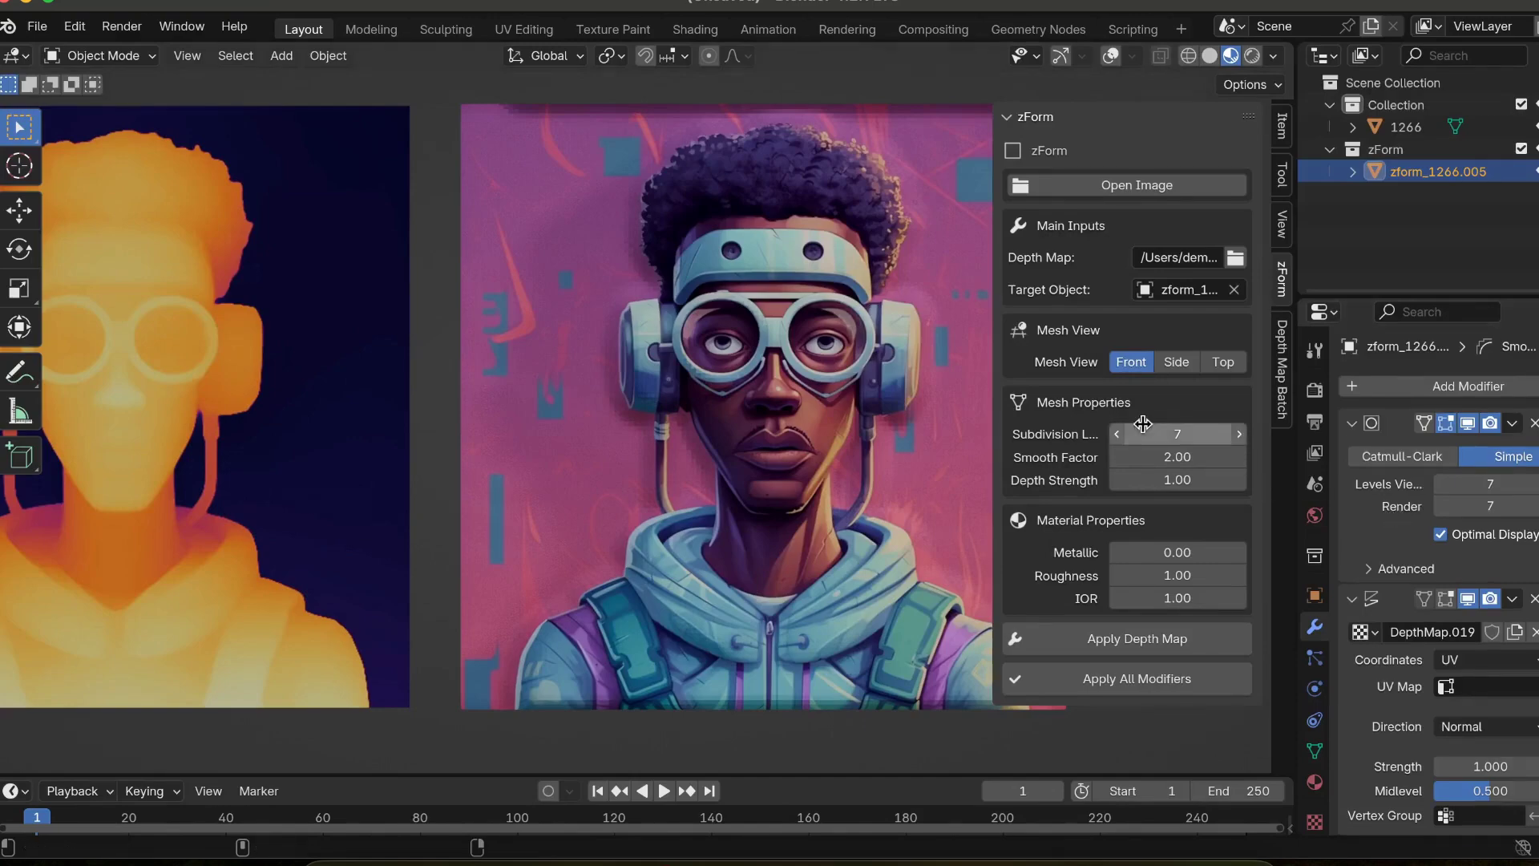
middle_click_drag(673, 433, 698, 439)
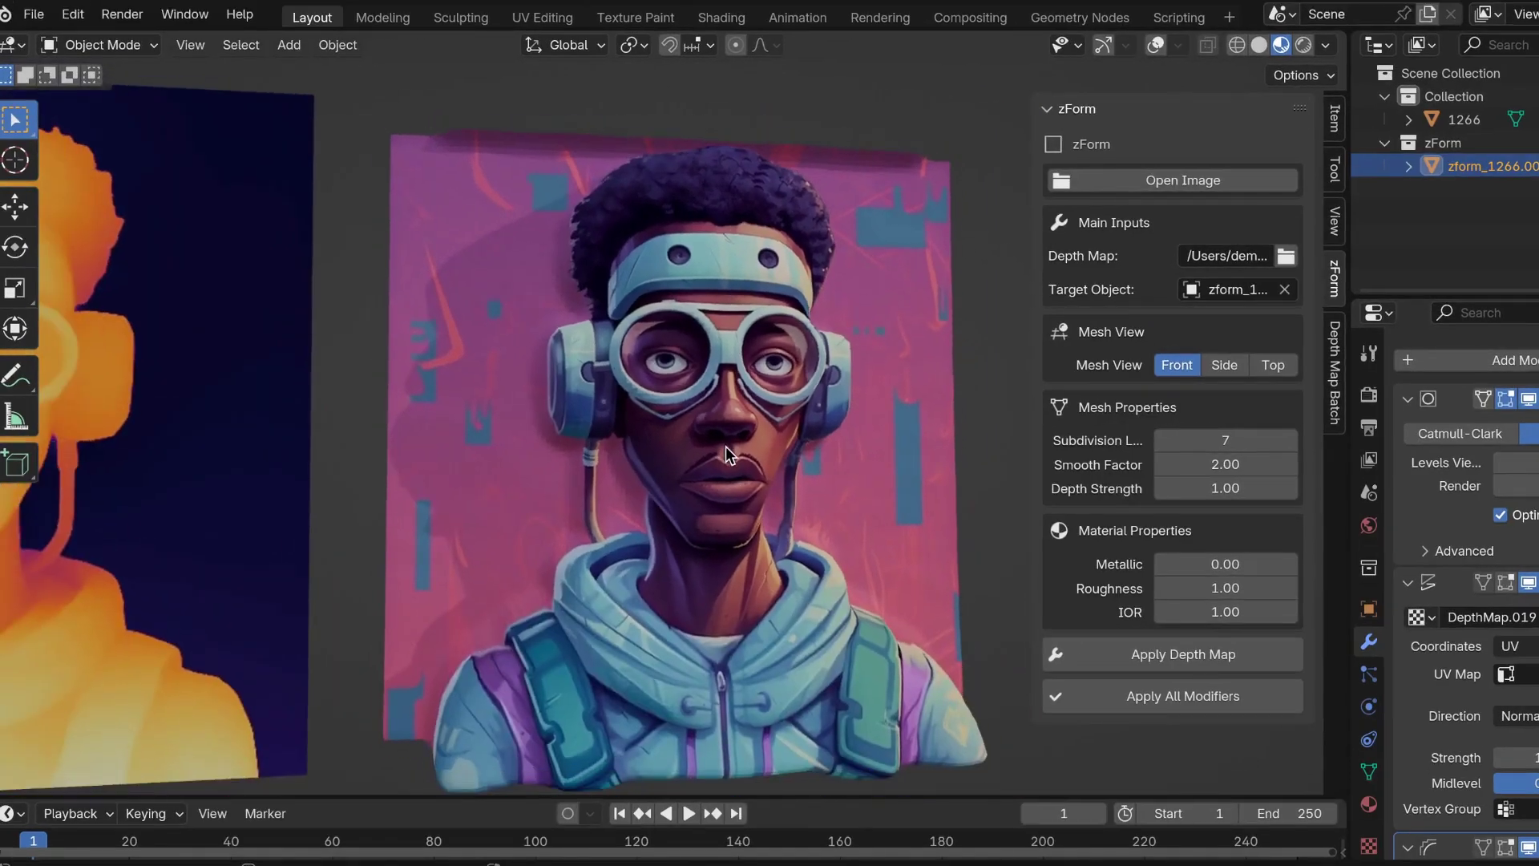
key("Delete")
left_click(214, 402)
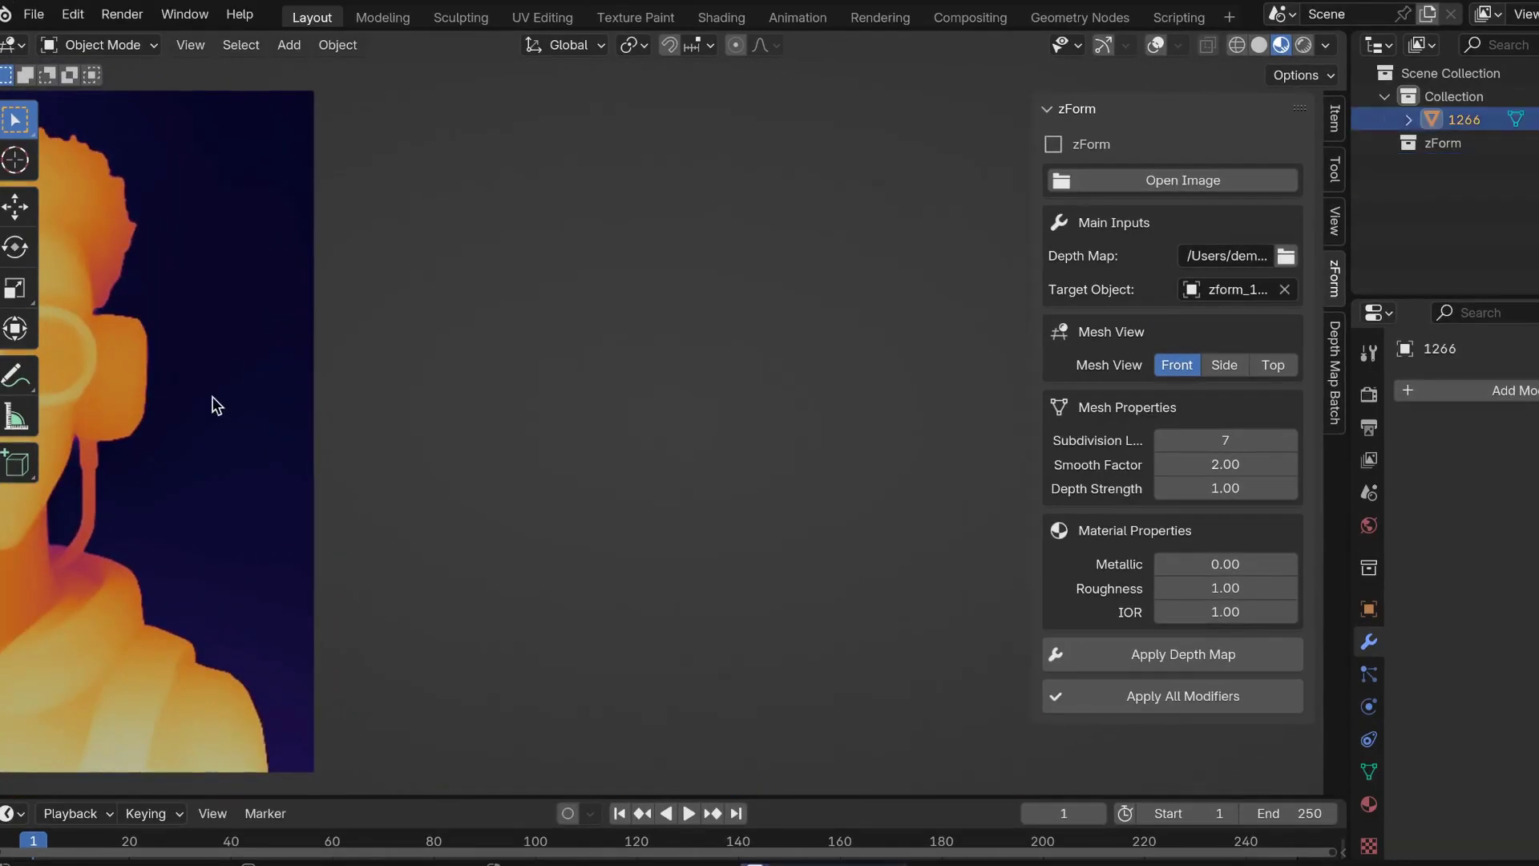
key("Delete")
Build a zForm mesh from 1266.png with 1266.jpg as its depth map.
left_click(1183, 180)
scroll(901, 553, "down", 5)
key("Return")
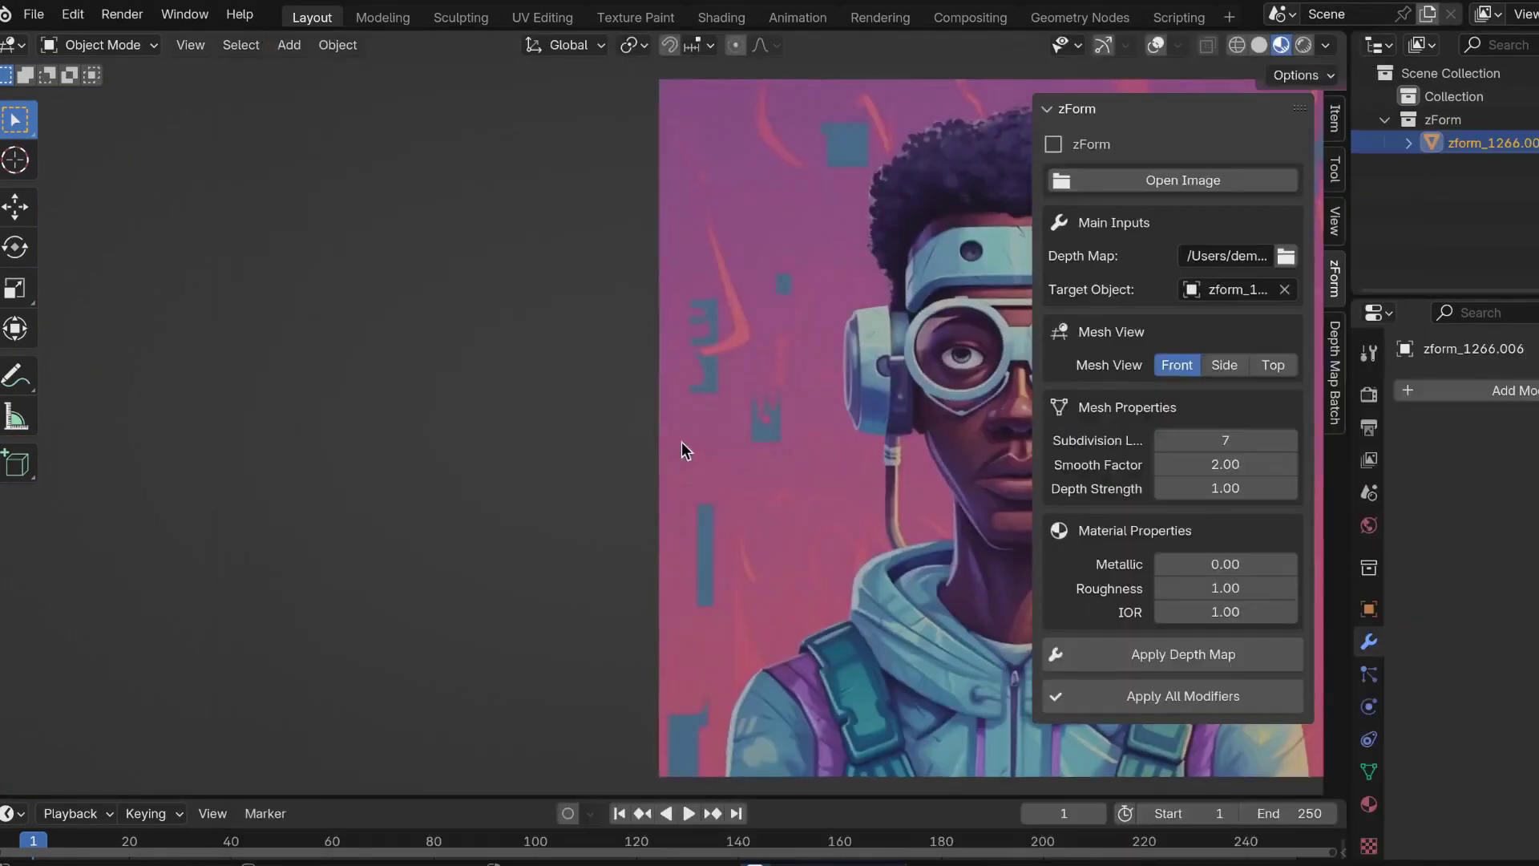
left_click(1283, 257)
scroll(898, 481, "down", 3)
double_click(641, 521)
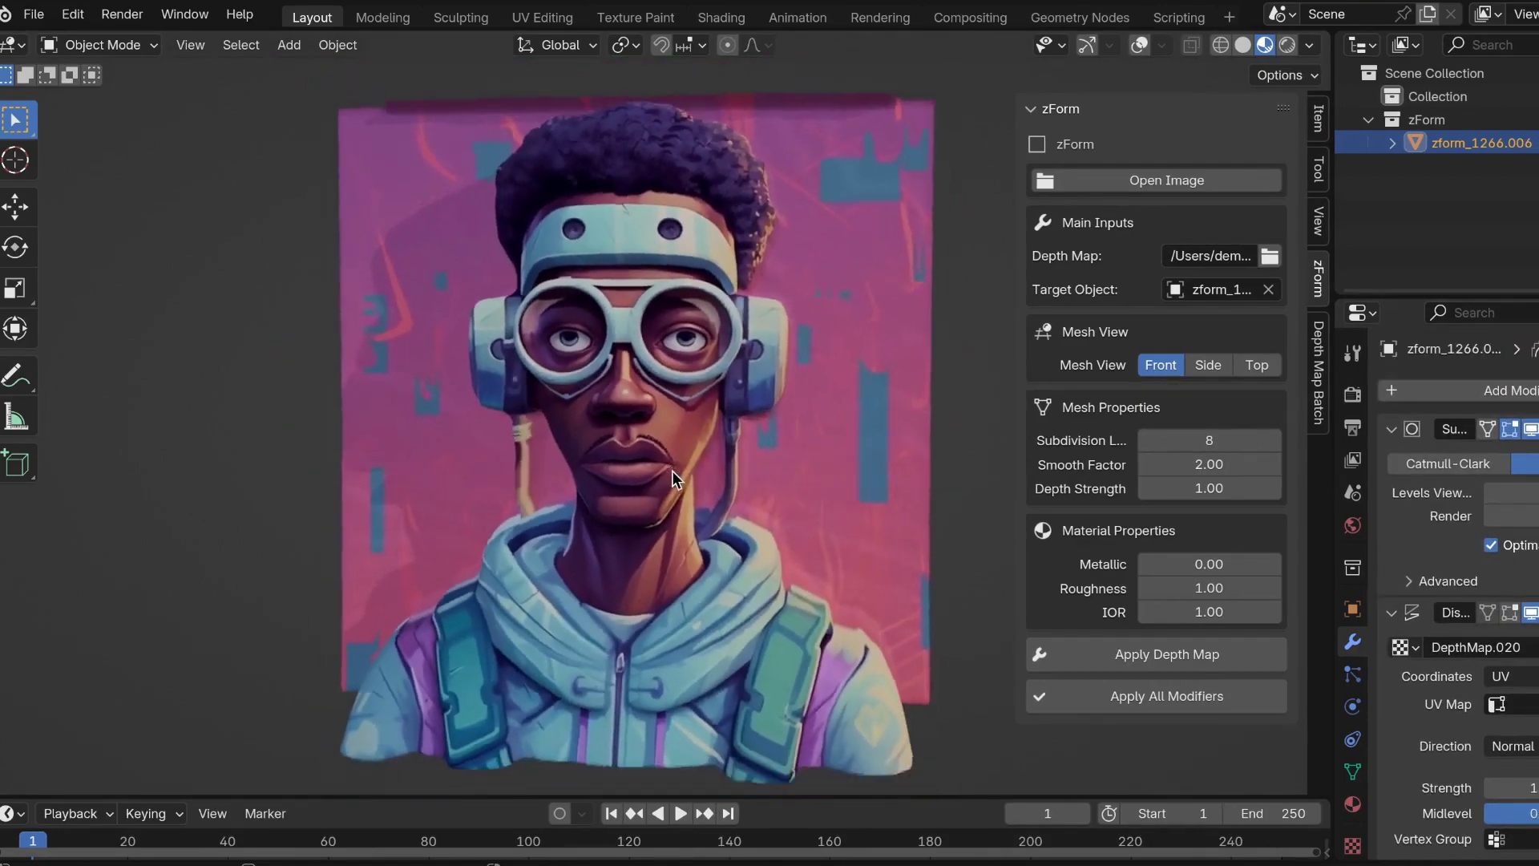
Replace the old relief with the 9041 eagle coin relief, setting Depth Strength to 5.
key("Delete")
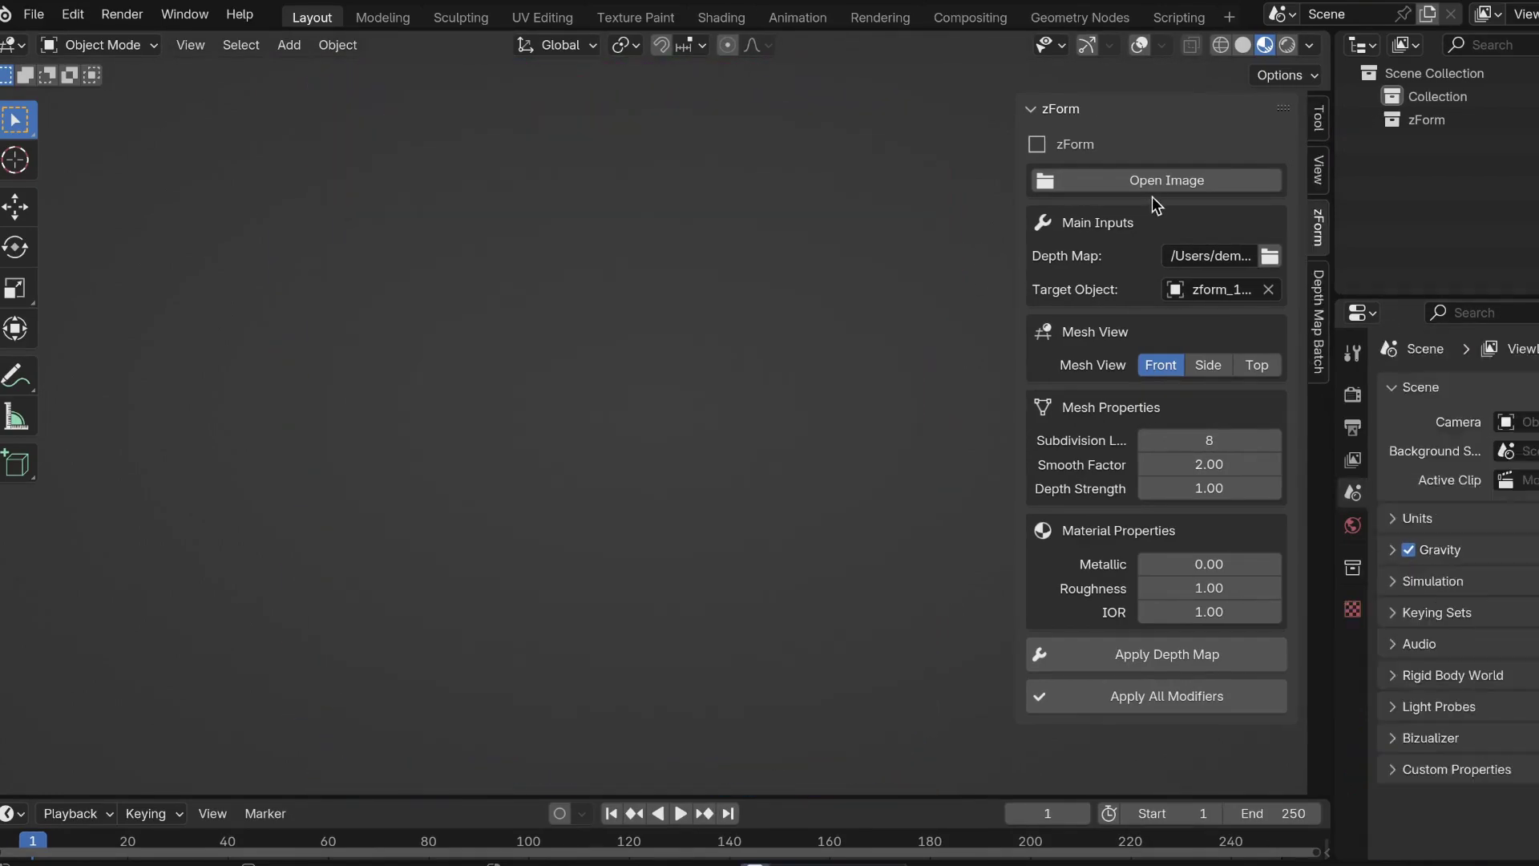
left_click(1154, 186)
scroll(655, 685, "down", 10)
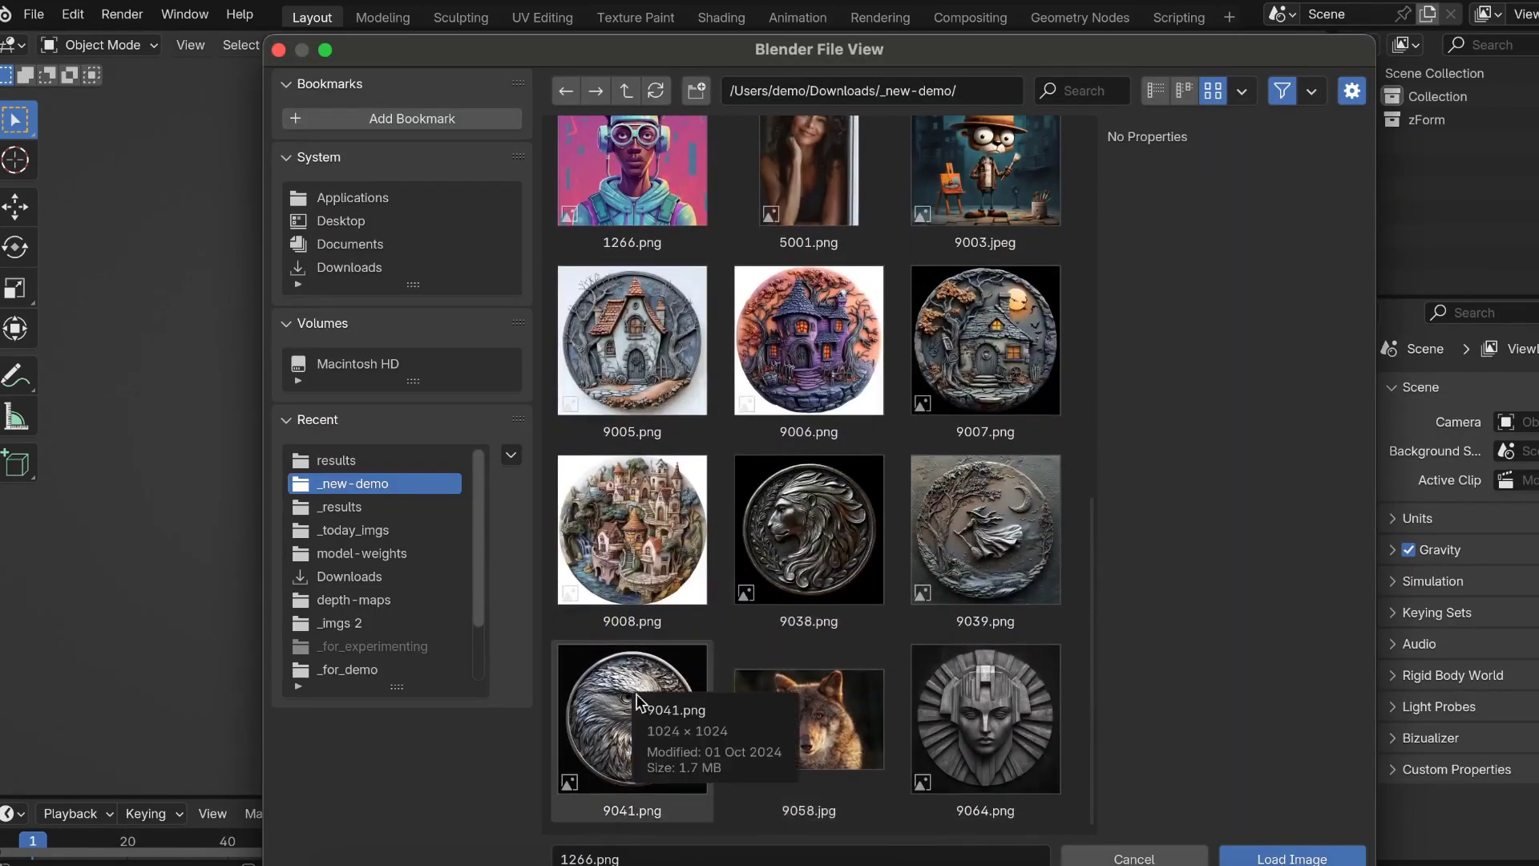
double_click(637, 702)
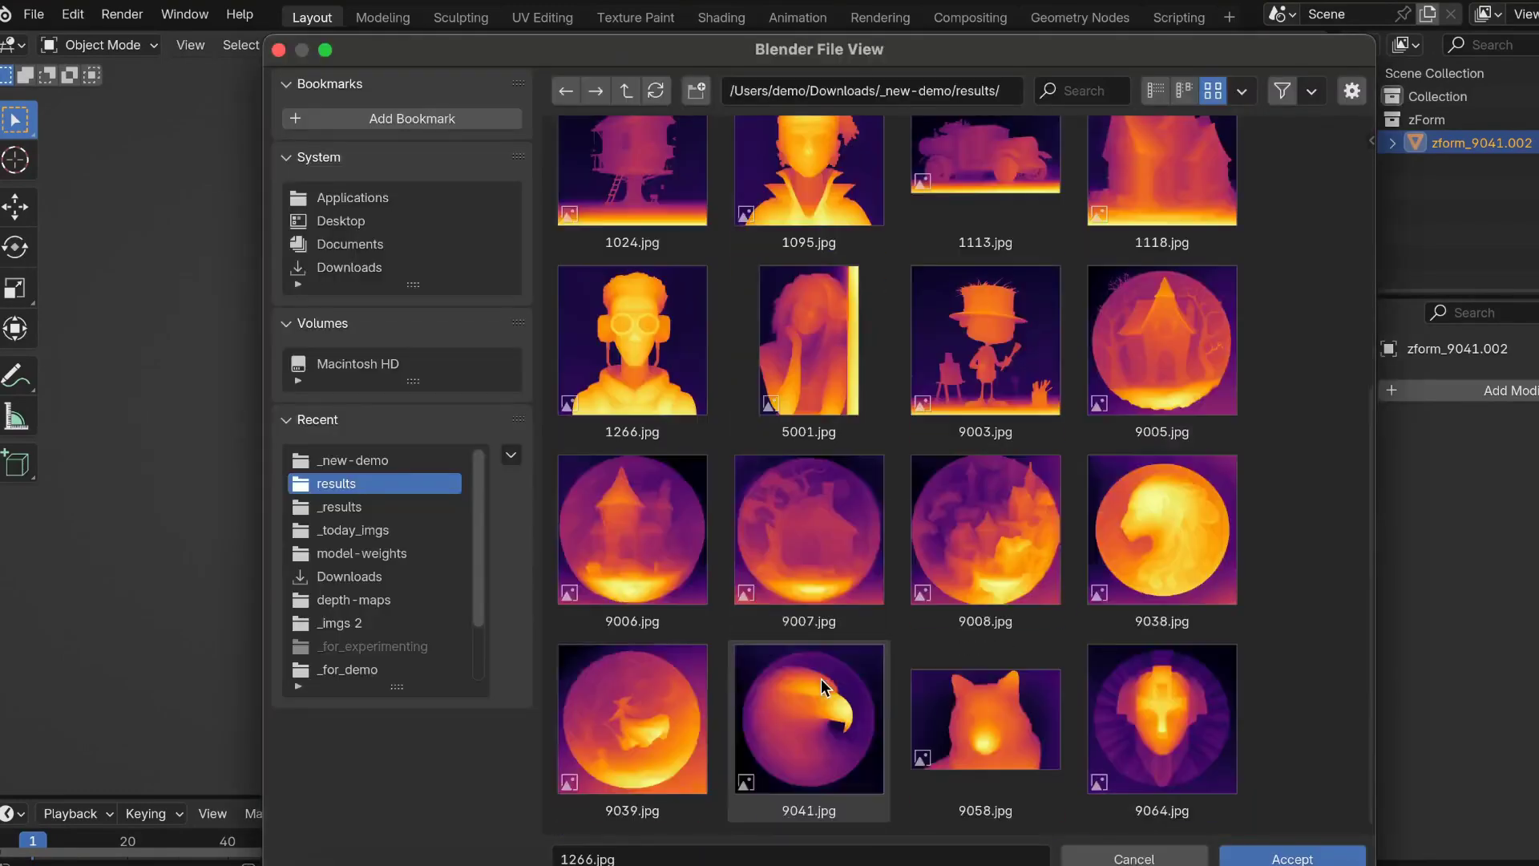
double_click(820, 678)
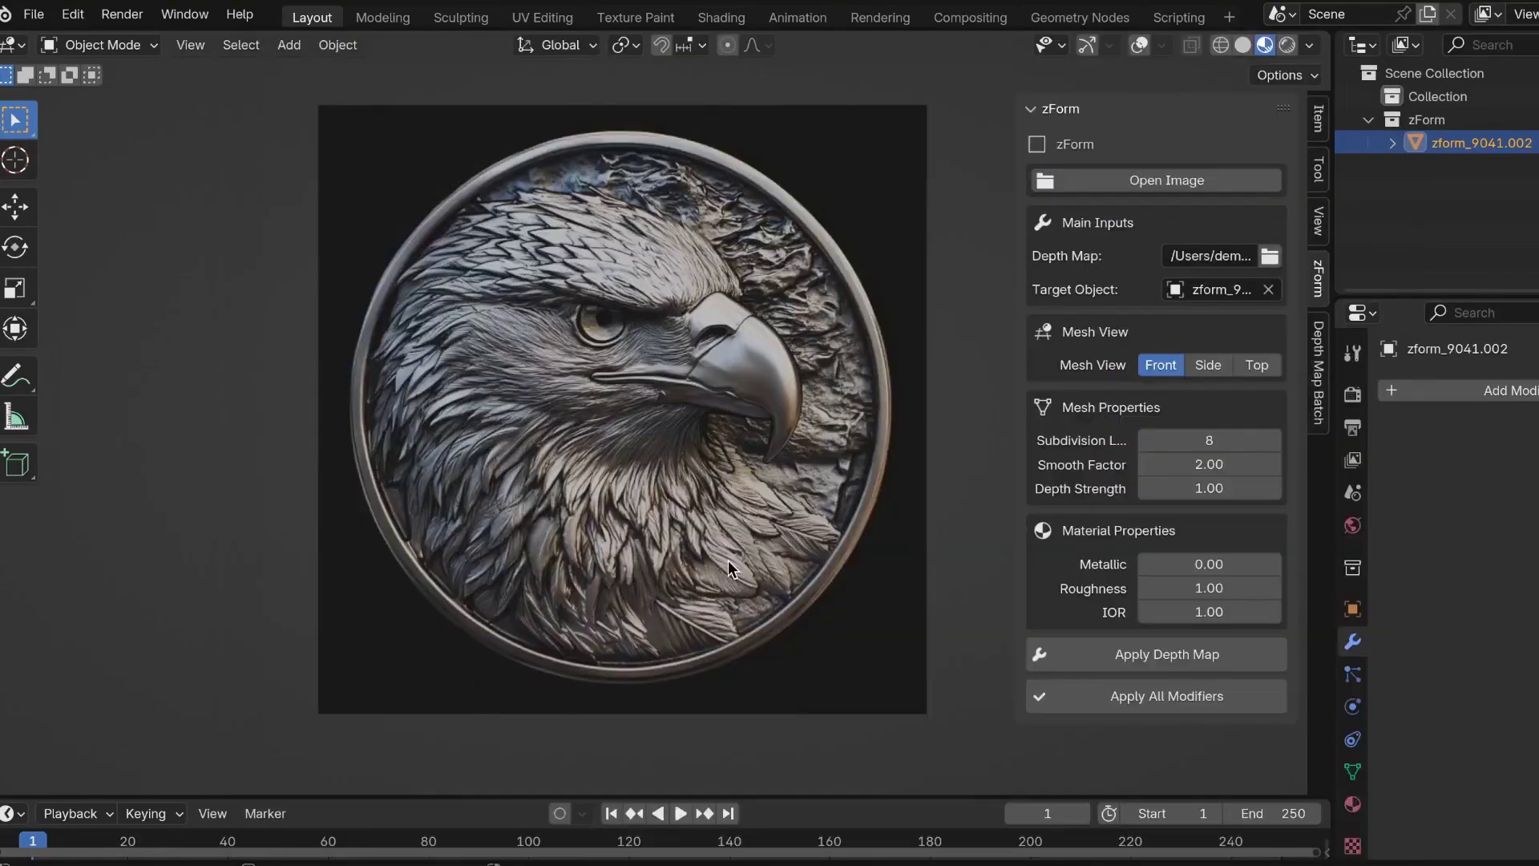
left_click(1194, 664)
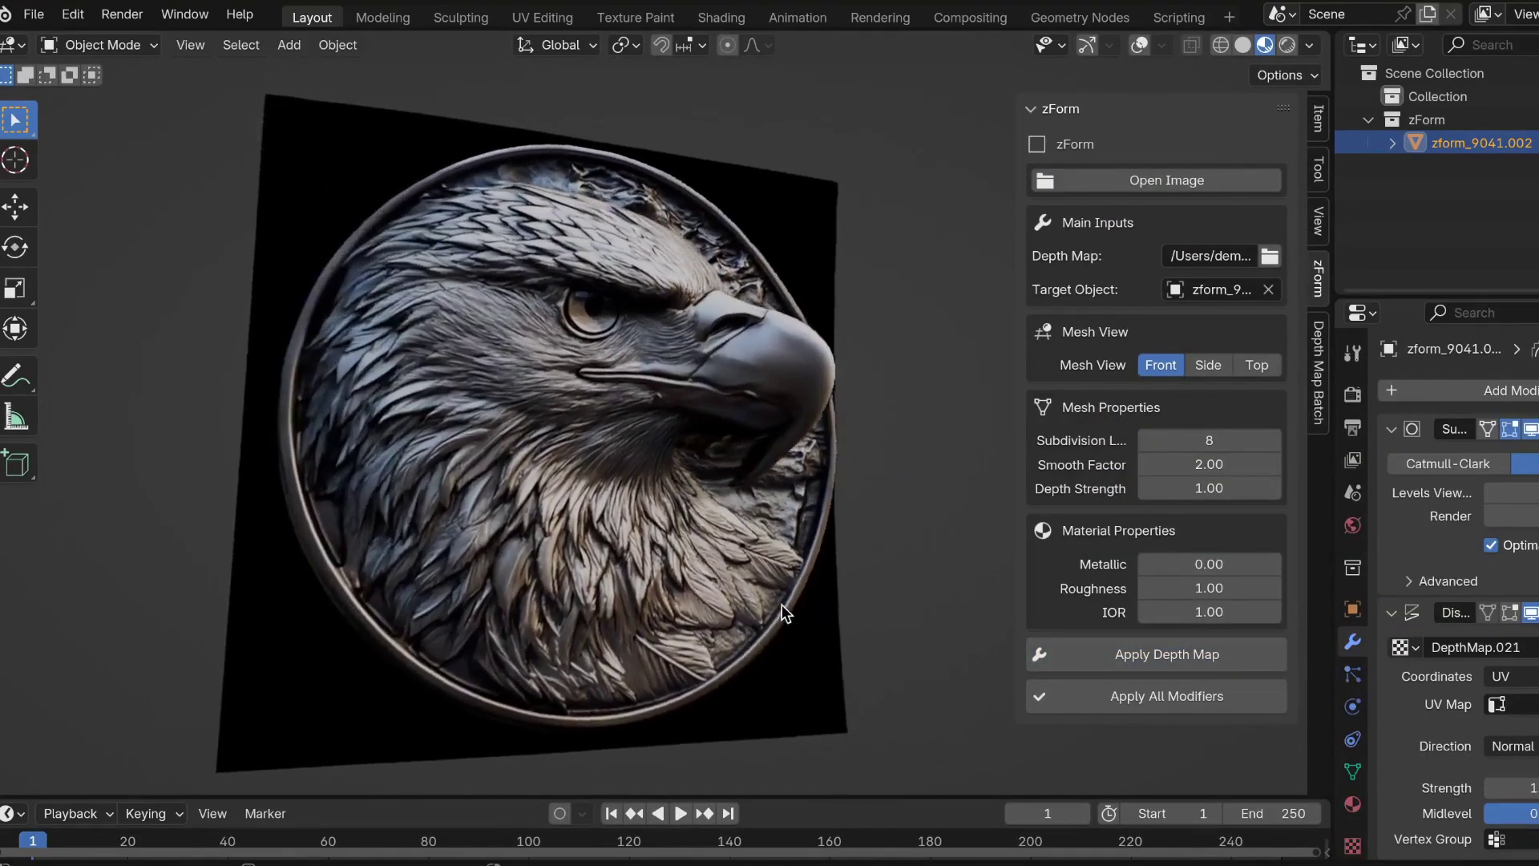
type("5")
key("Return")
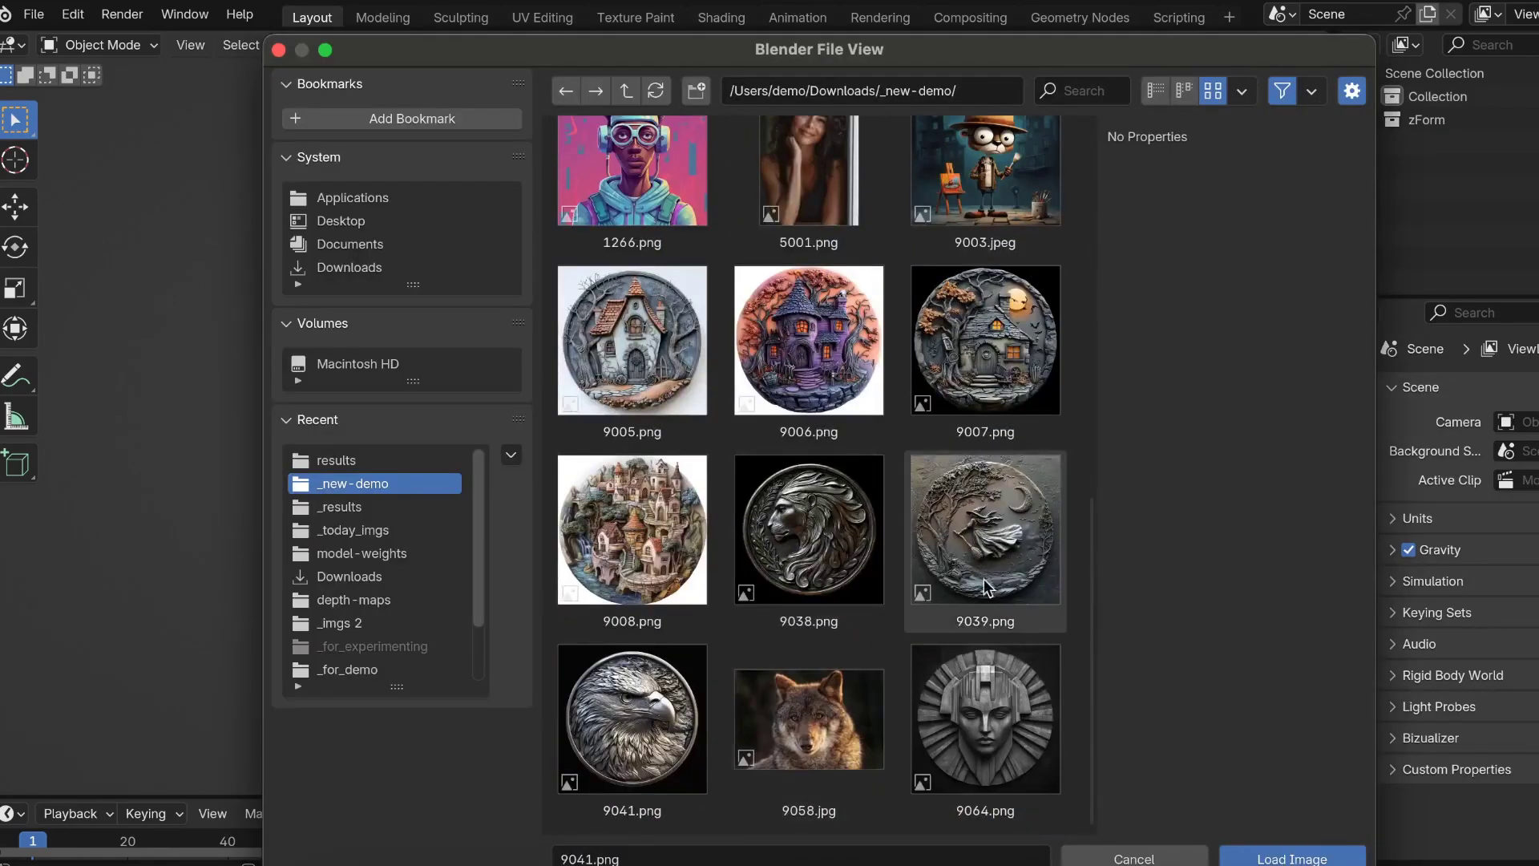
Load the 9039 witch coin image with its depth map and displace it into a relief.
double_click(986, 587)
left_click(1266, 250)
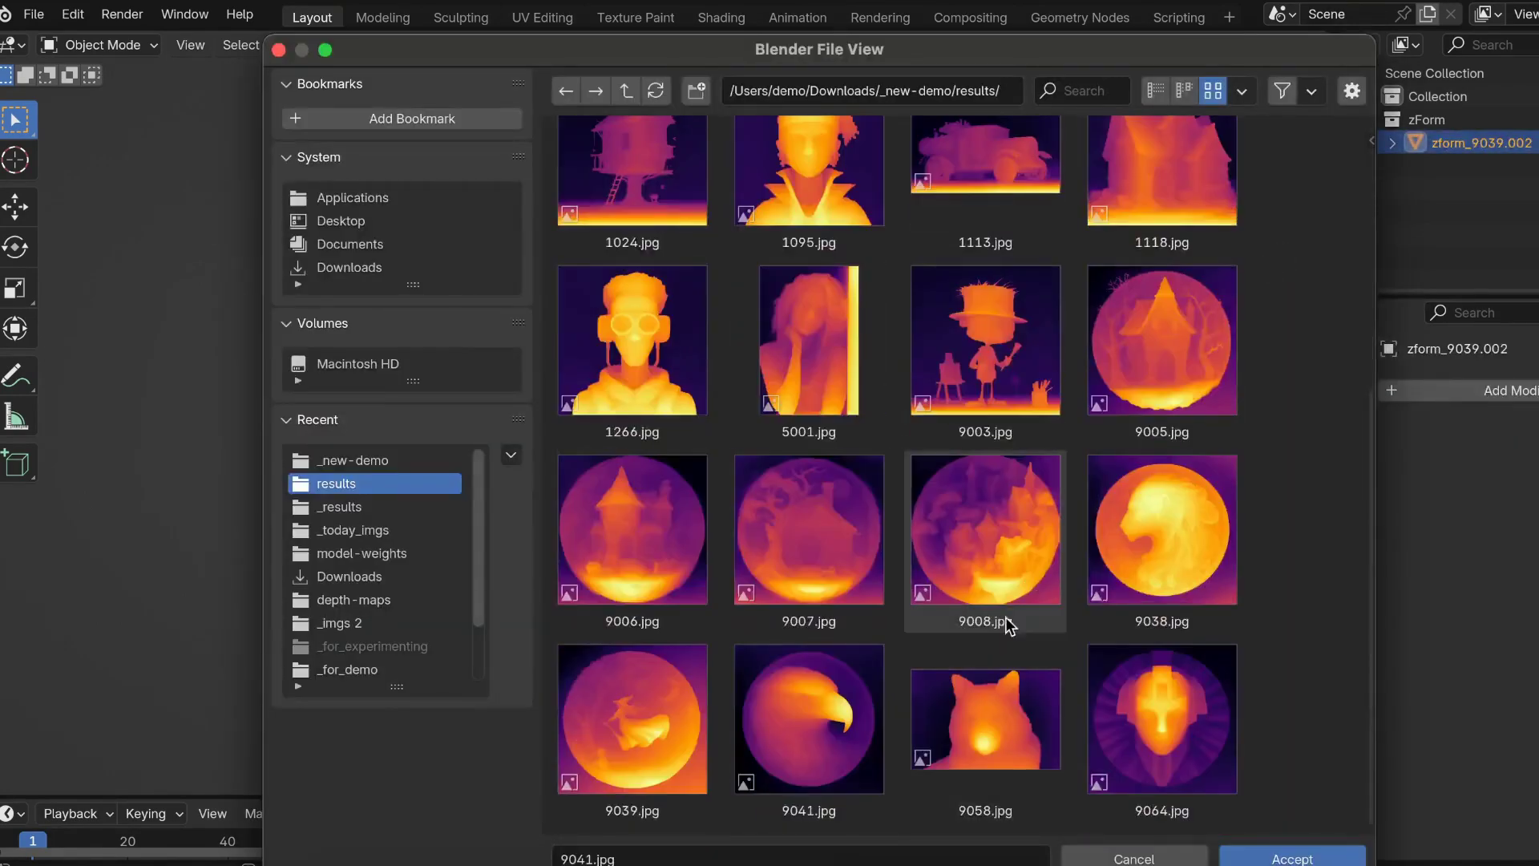
double_click(986, 561)
left_click(1162, 654)
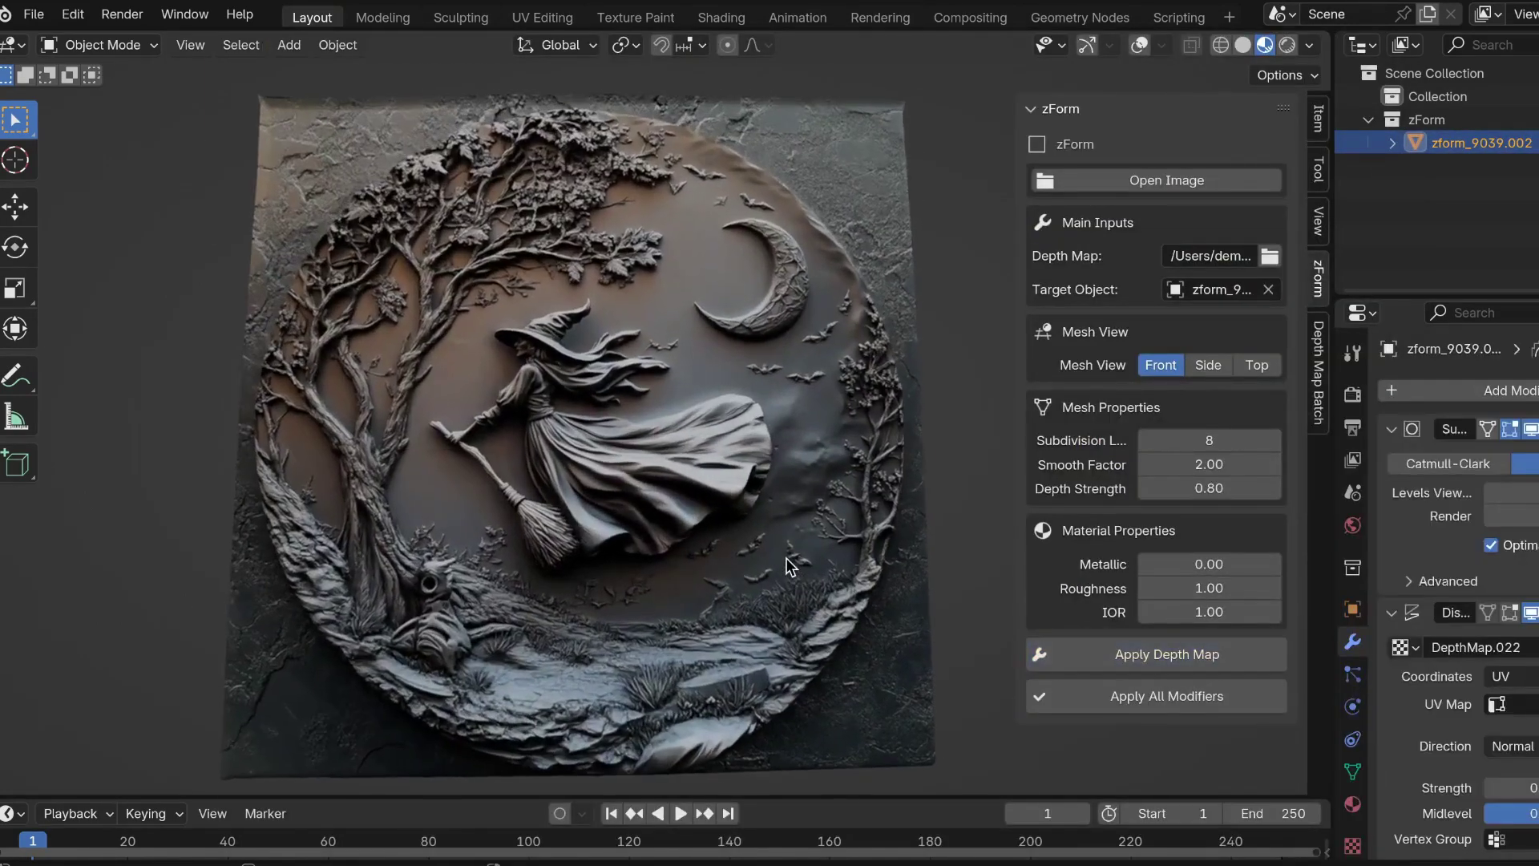
scroll(786, 558, "up", 5)
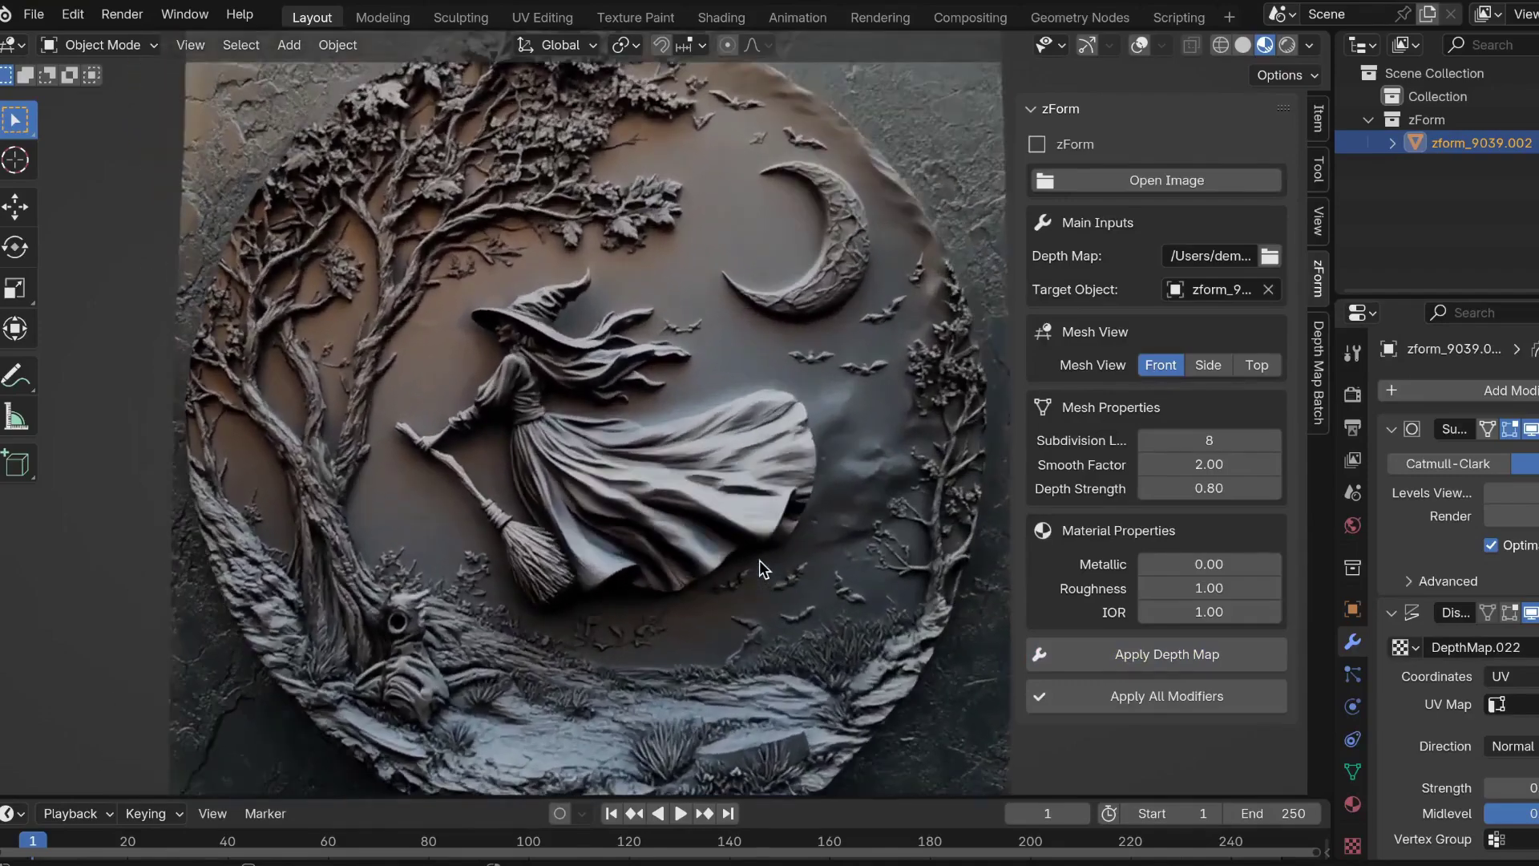
Replace the witch relief with the 1118 cottage image displaced by its 1118 depth map.
key("Delete")
left_click(1216, 183)
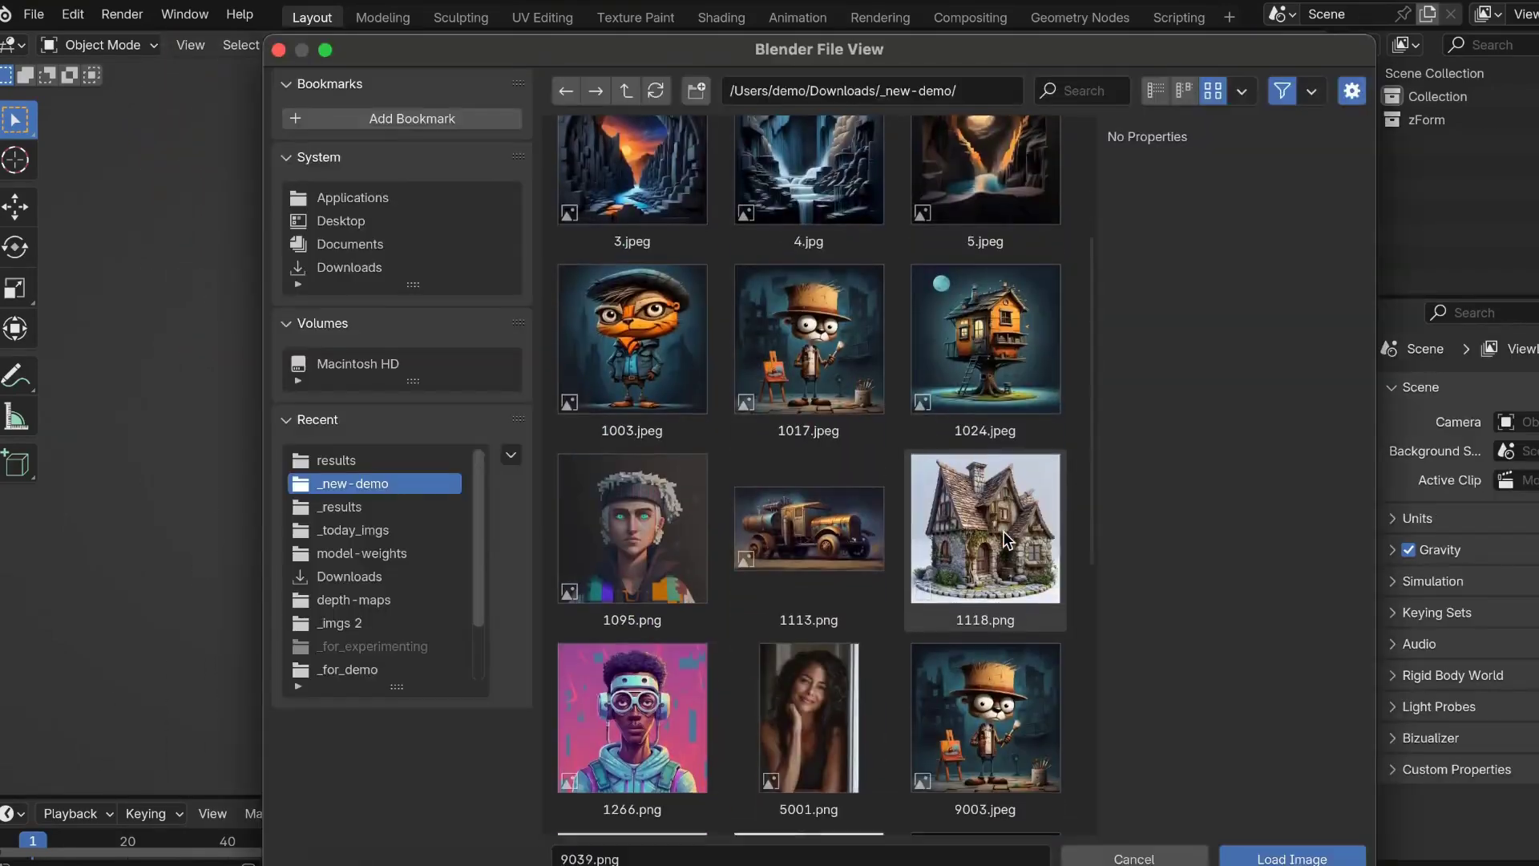
scroll(1007, 539, "down", 10)
scroll(1008, 540, "up", 10)
double_click(986, 617)
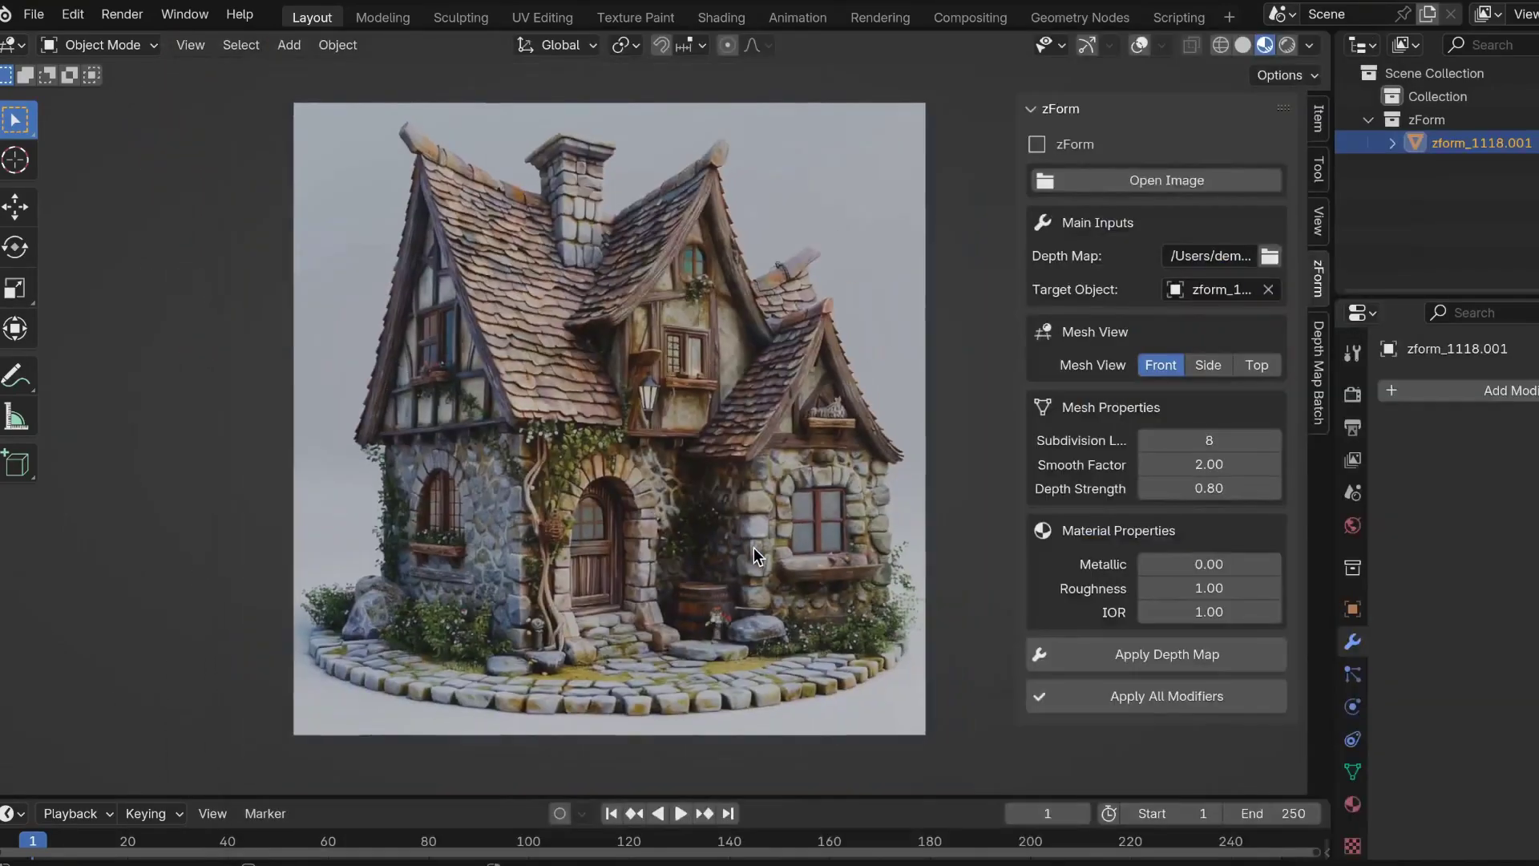
left_click(1268, 255)
double_click(1127, 468)
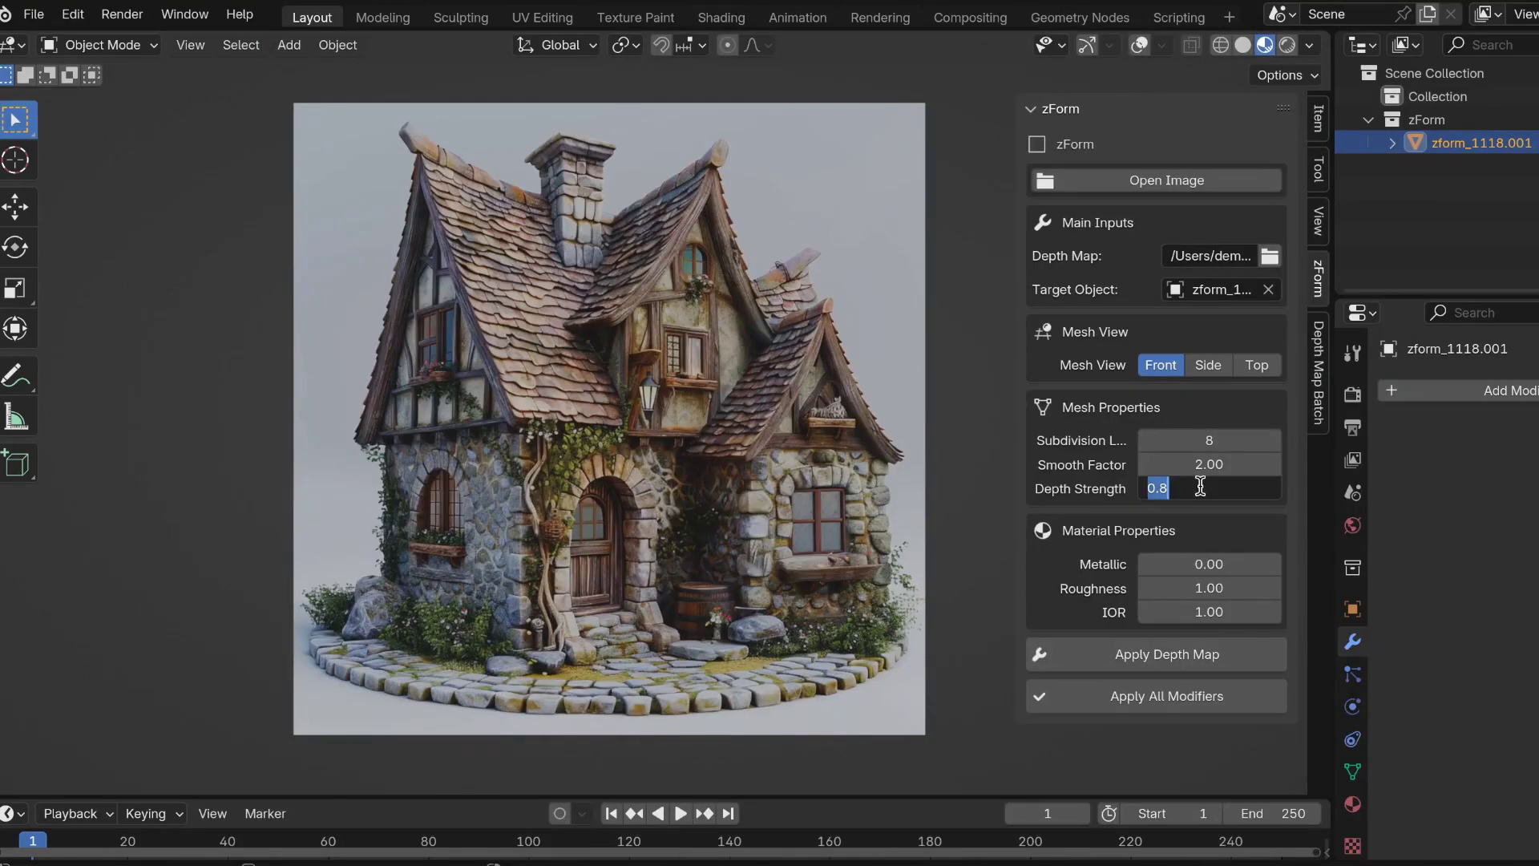
left_click(1138, 654)
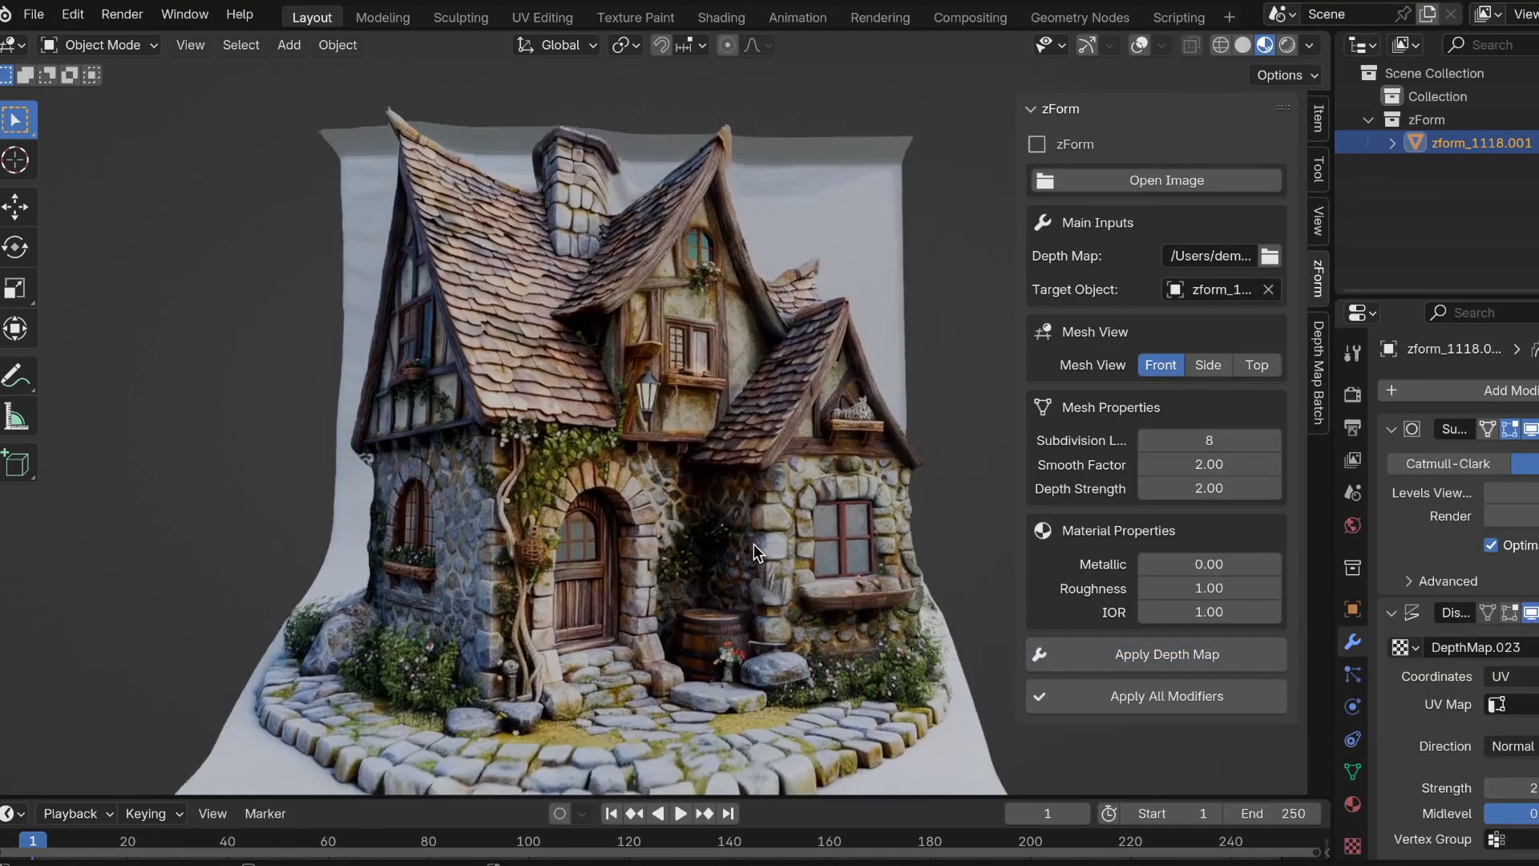
Raise the cottage relief's Depth Strength to 2.50 and inspect the result.
scroll(754, 543, "up", 5)
left_click(1220, 489)
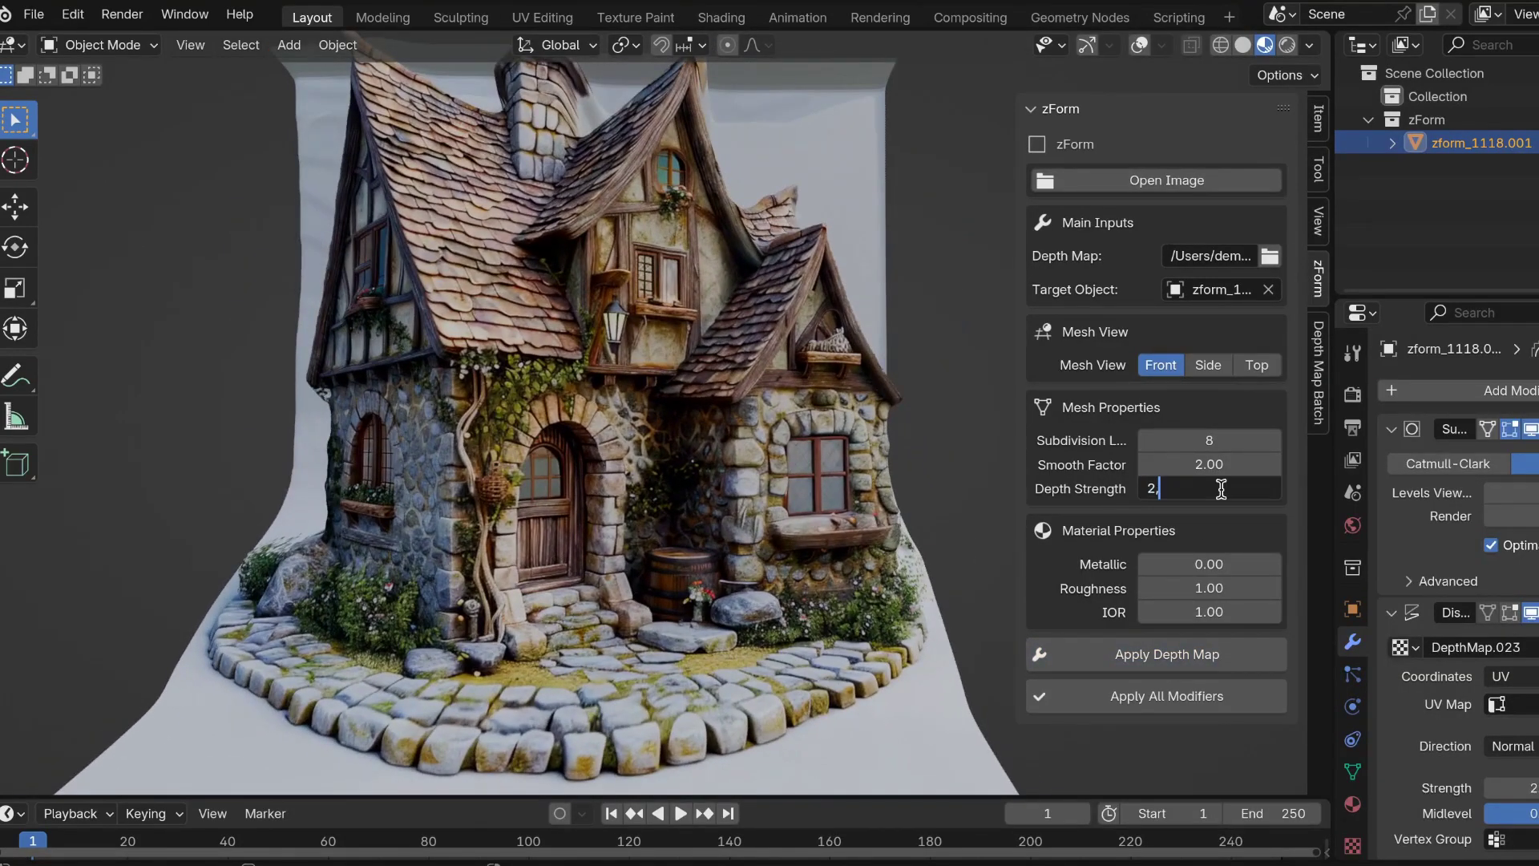
middle_click_drag(945, 580, 757, 602)
scroll(755, 600, "left", 10)
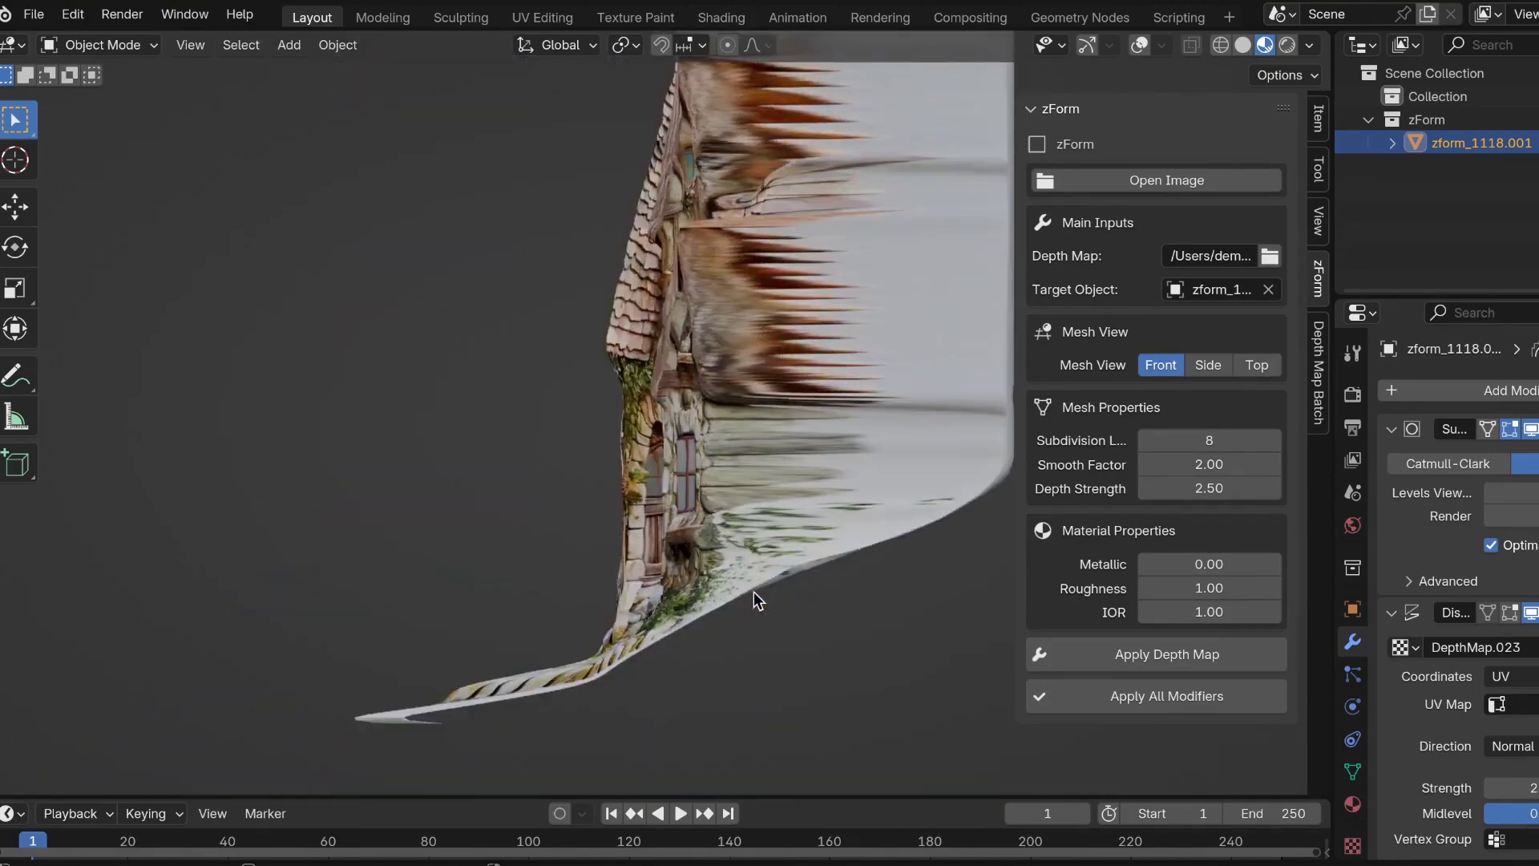
scroll(753, 591, "right", 10)
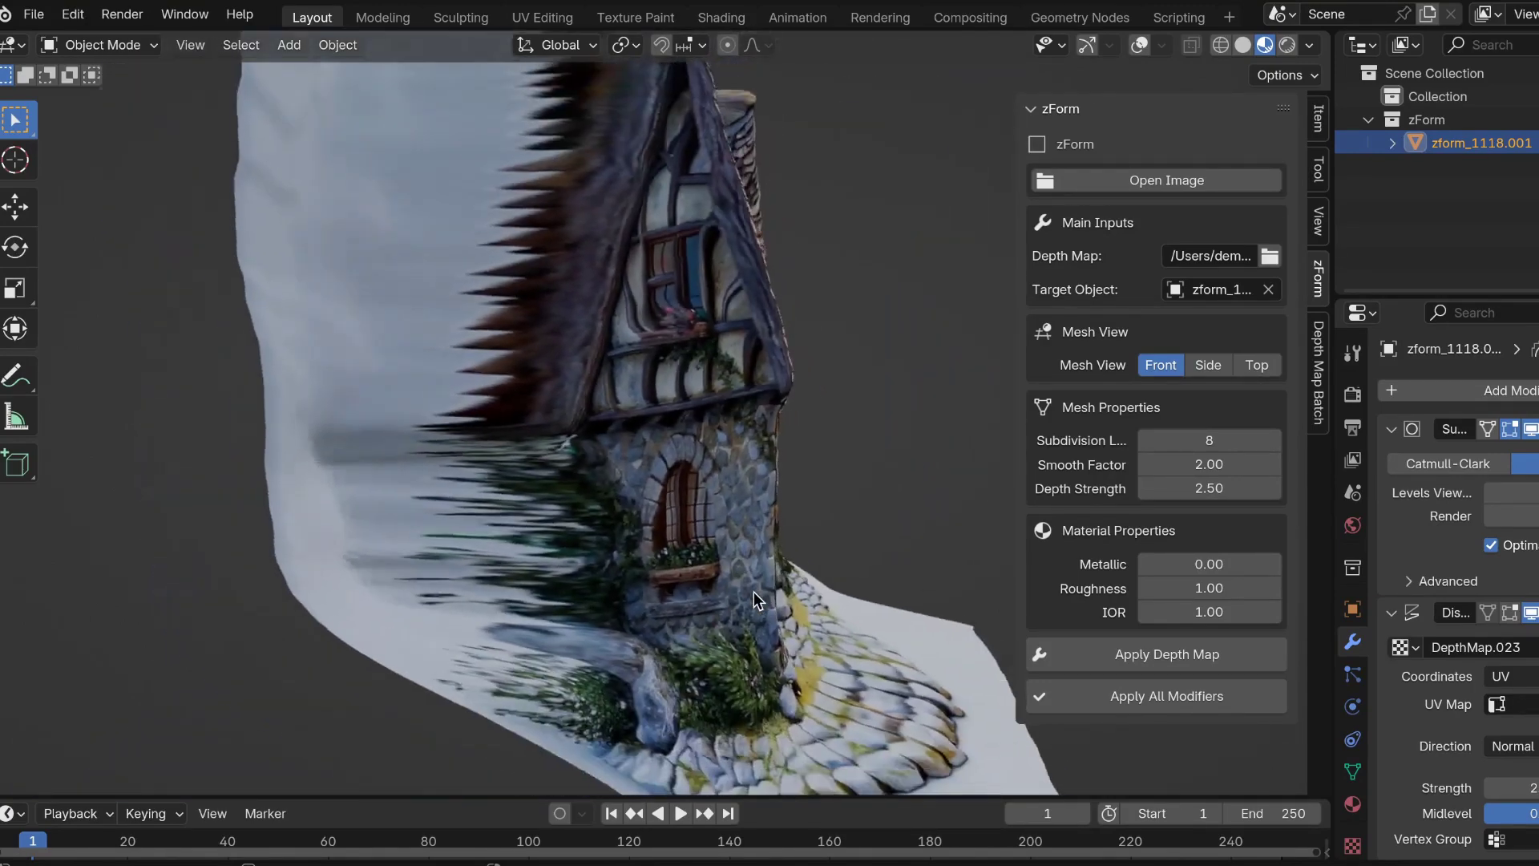
scroll(656, 550, "up", 10)
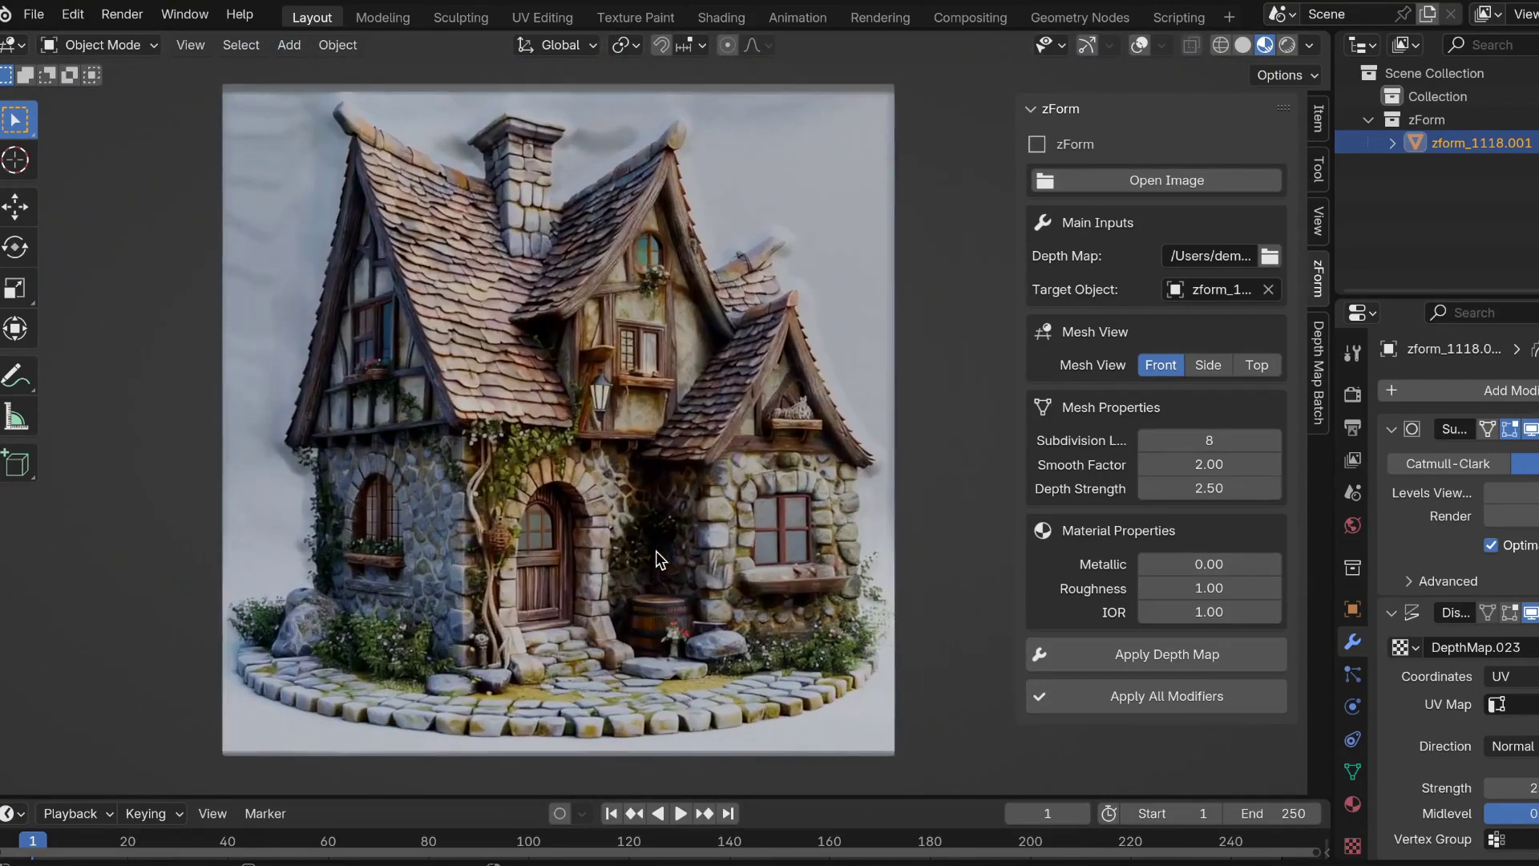
scroll(655, 551, "left", 10)
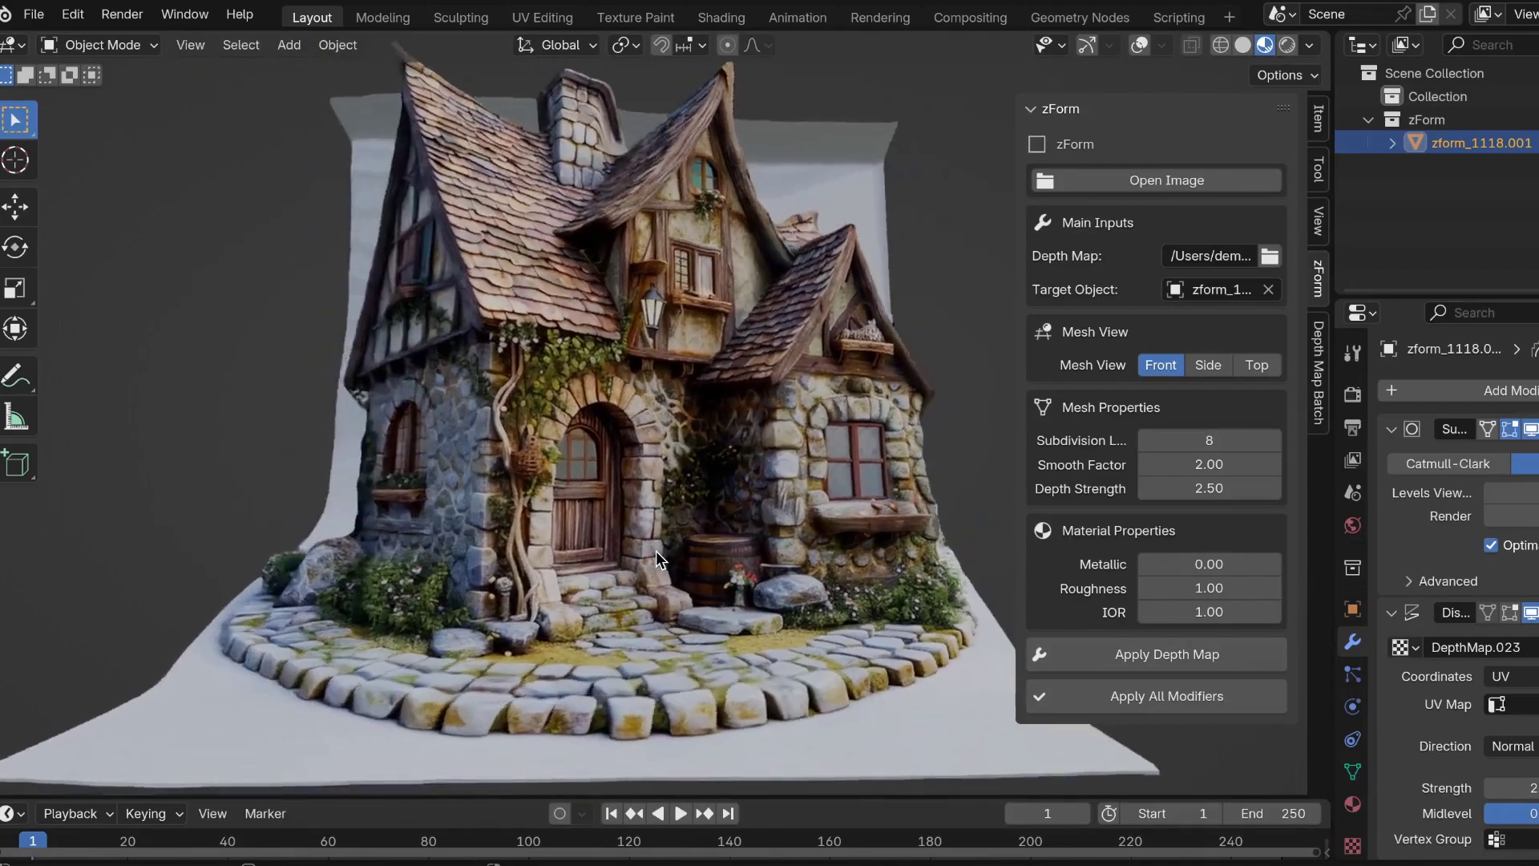
scroll(656, 550, "left", 10)
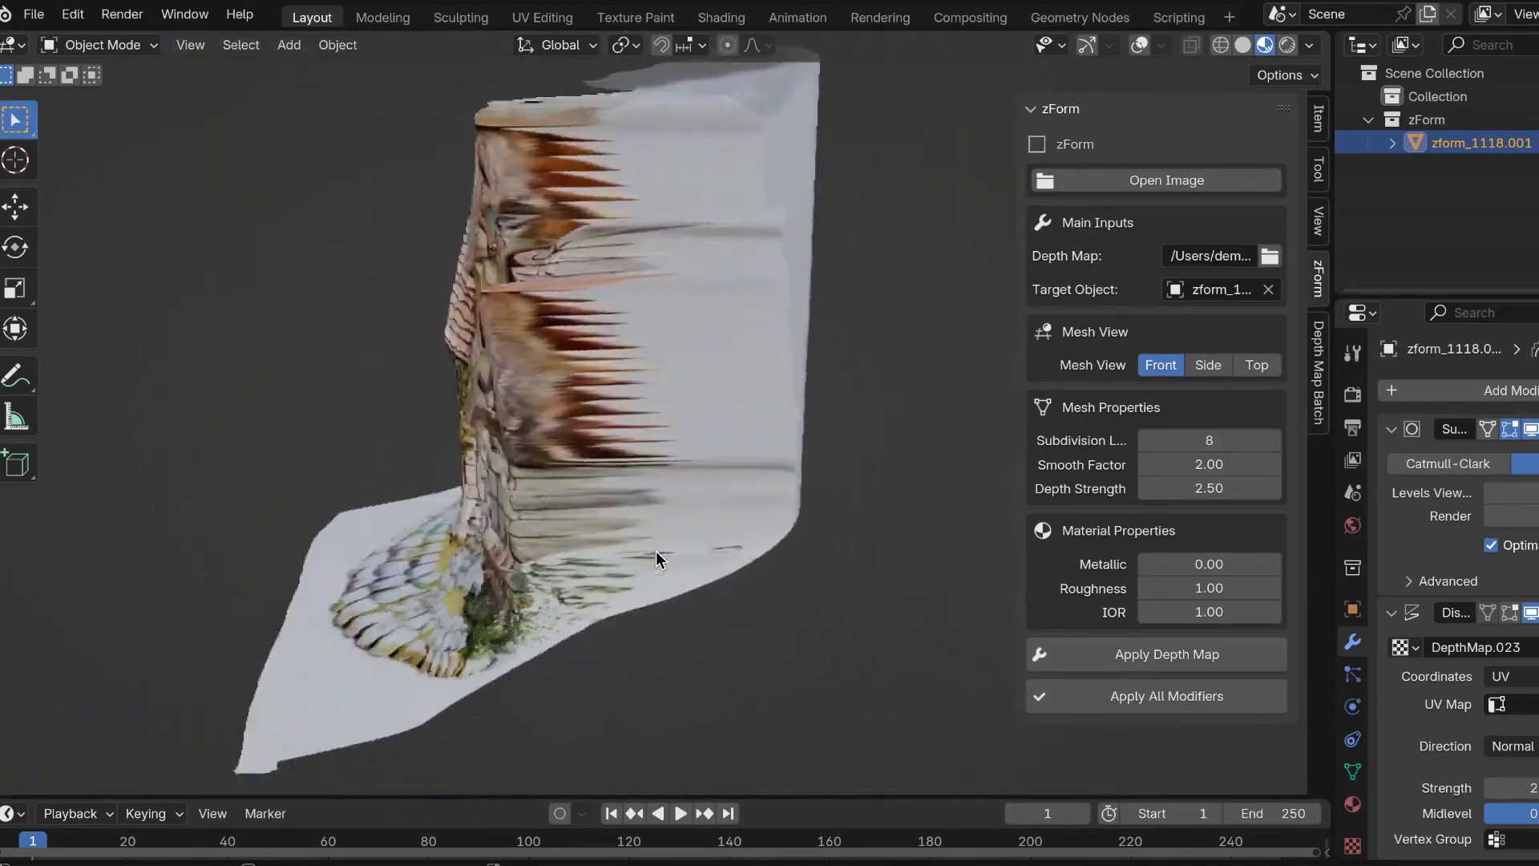
scroll(656, 550, "right", 10)
scroll(656, 551, "up", 5)
scroll(661, 550, "up", 5)
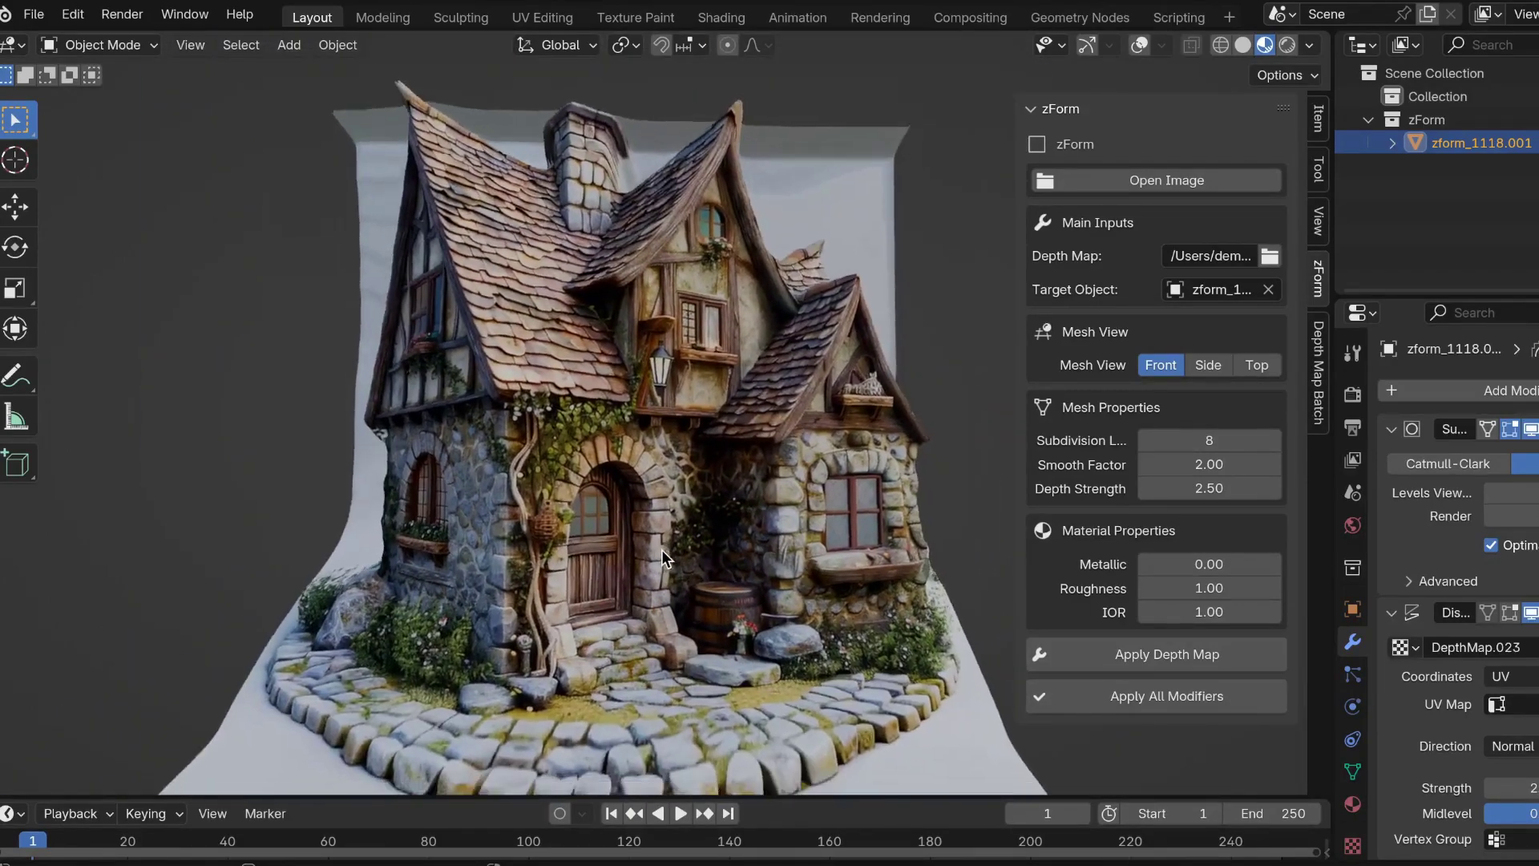
Apply all modifiers permanently, check the wall faces in Edit Mode, then view the cottage from the front.
left_click_drag(1334, 553, 1434, 562)
left_click(1110, 693)
key("Tab")
scroll(808, 472, "up", 5)
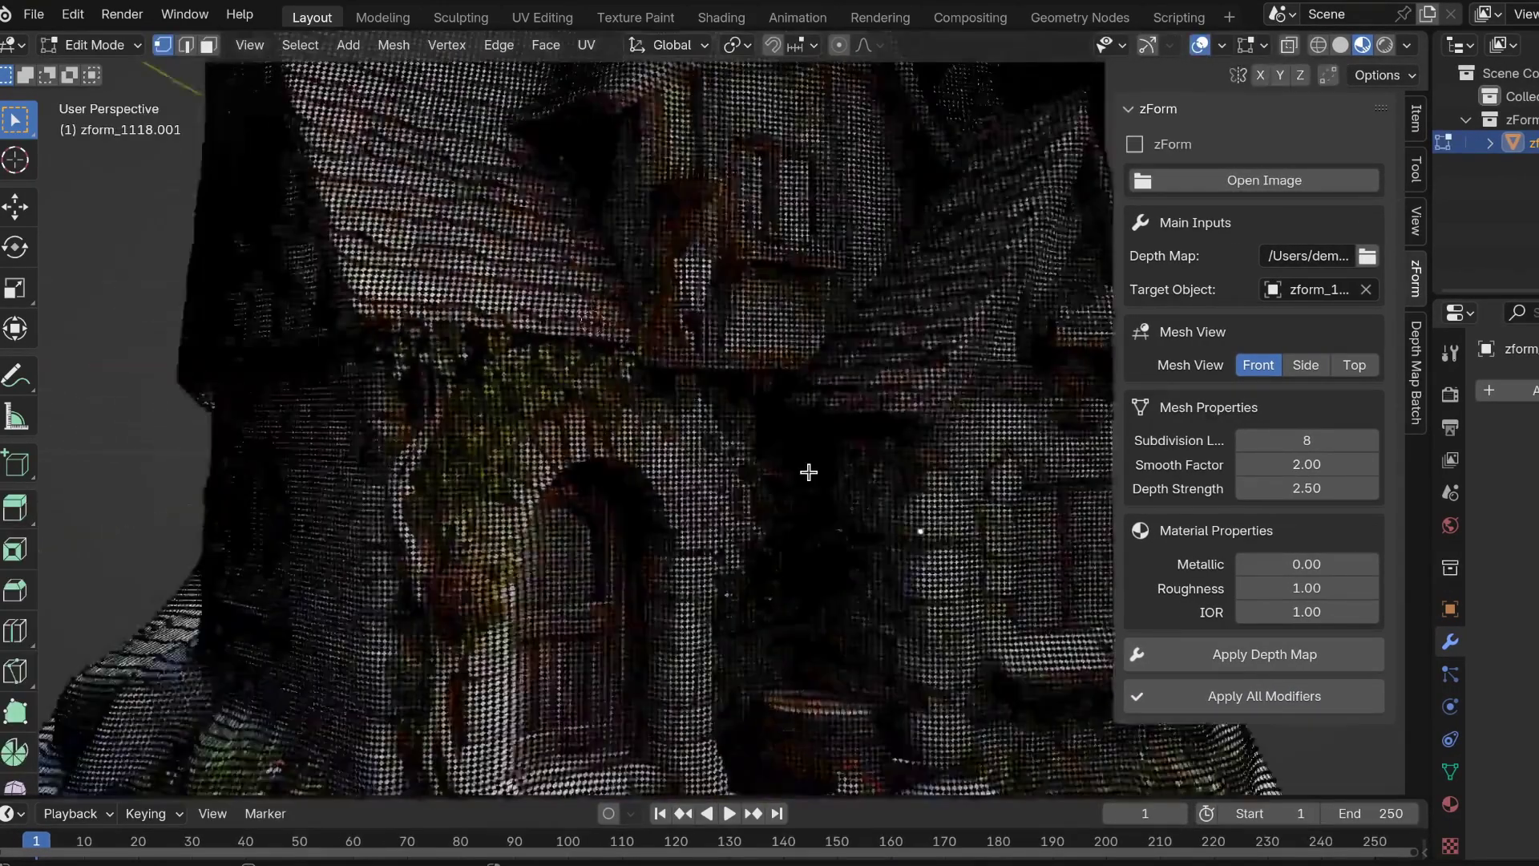
left_click_drag(700, 399, 900, 536)
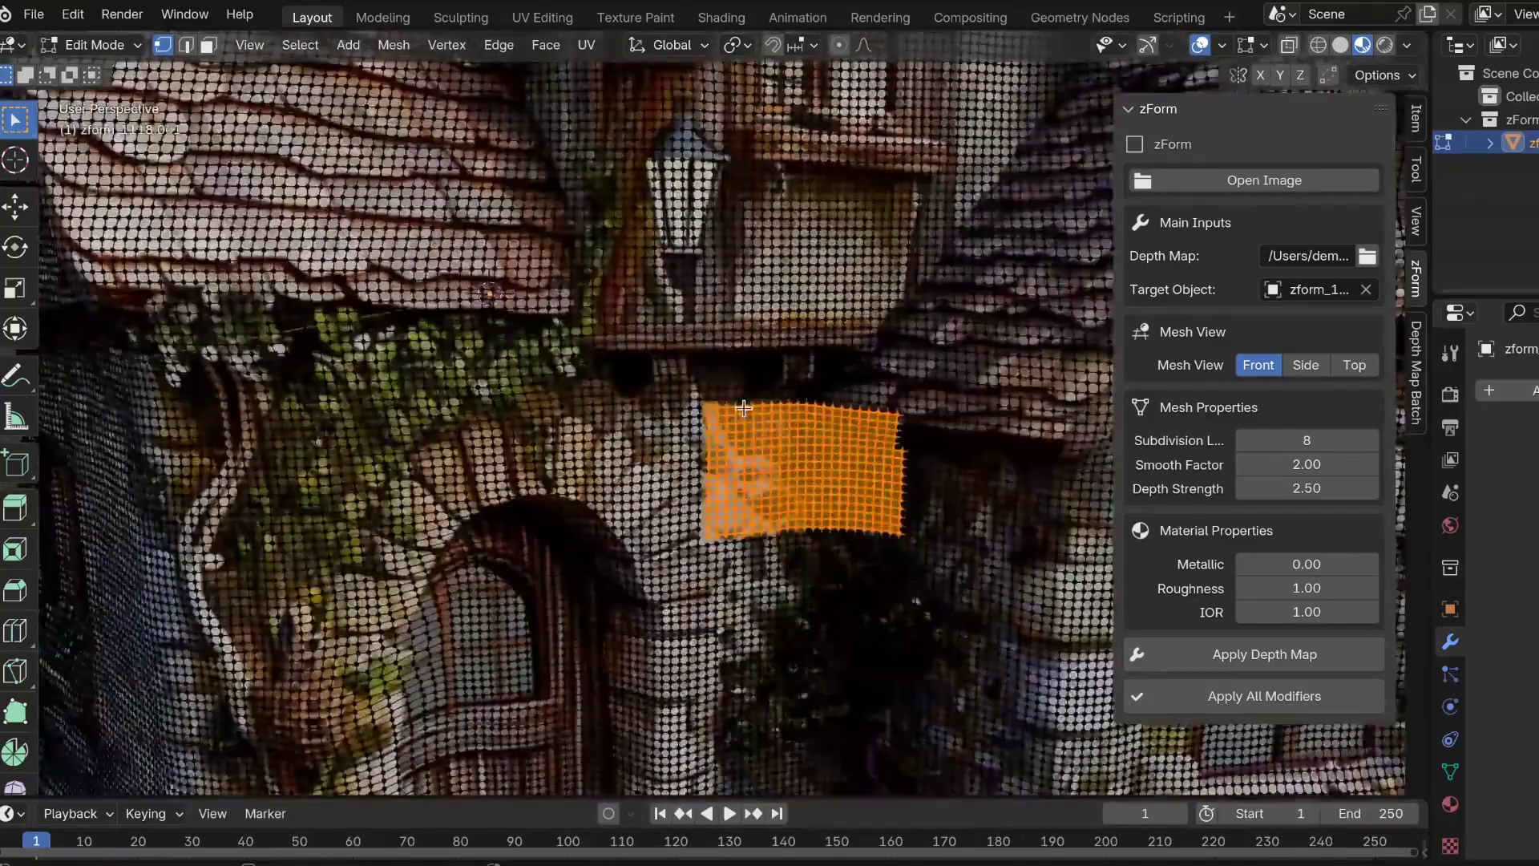
scroll(744, 408, "down", 5)
key("Tab")
scroll(811, 514, "left", 10)
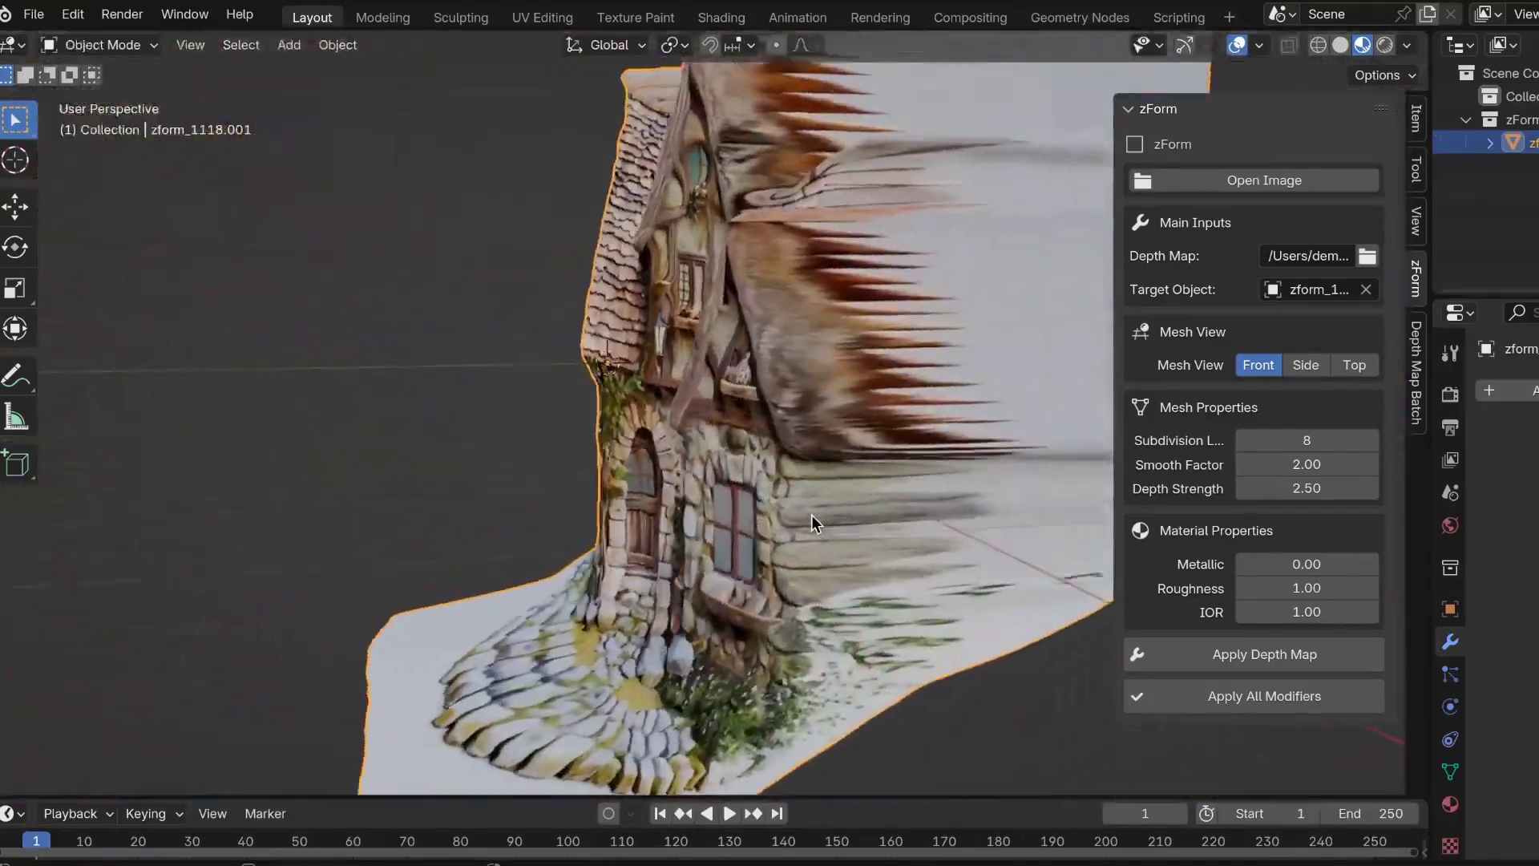
key("KP_1")
scroll(811, 515, "down", 3)
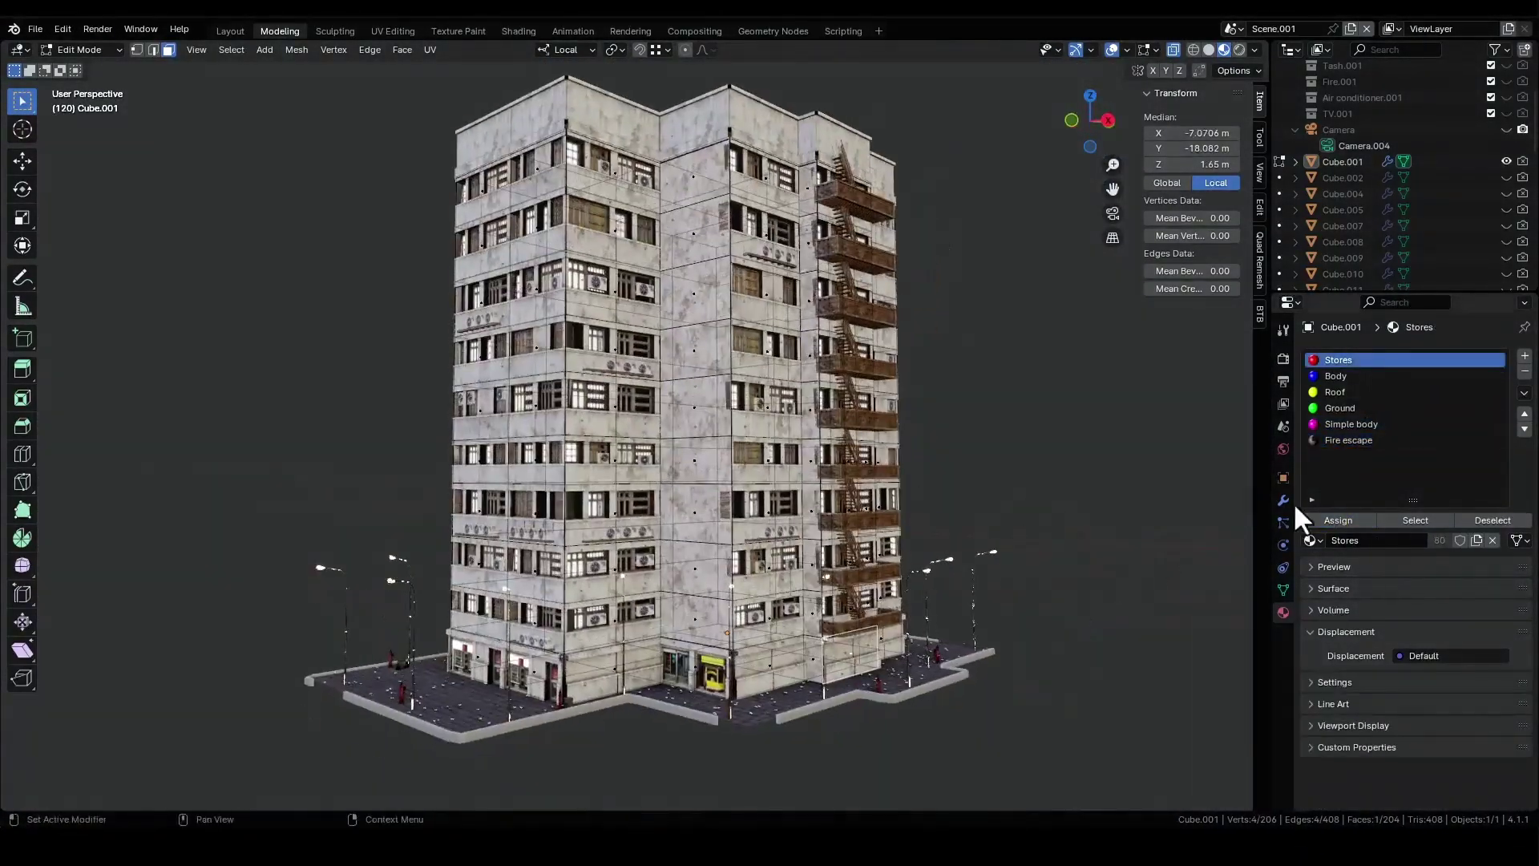
Show the Real City building generator's settings on the Modifier tab.
left_click(1286, 501)
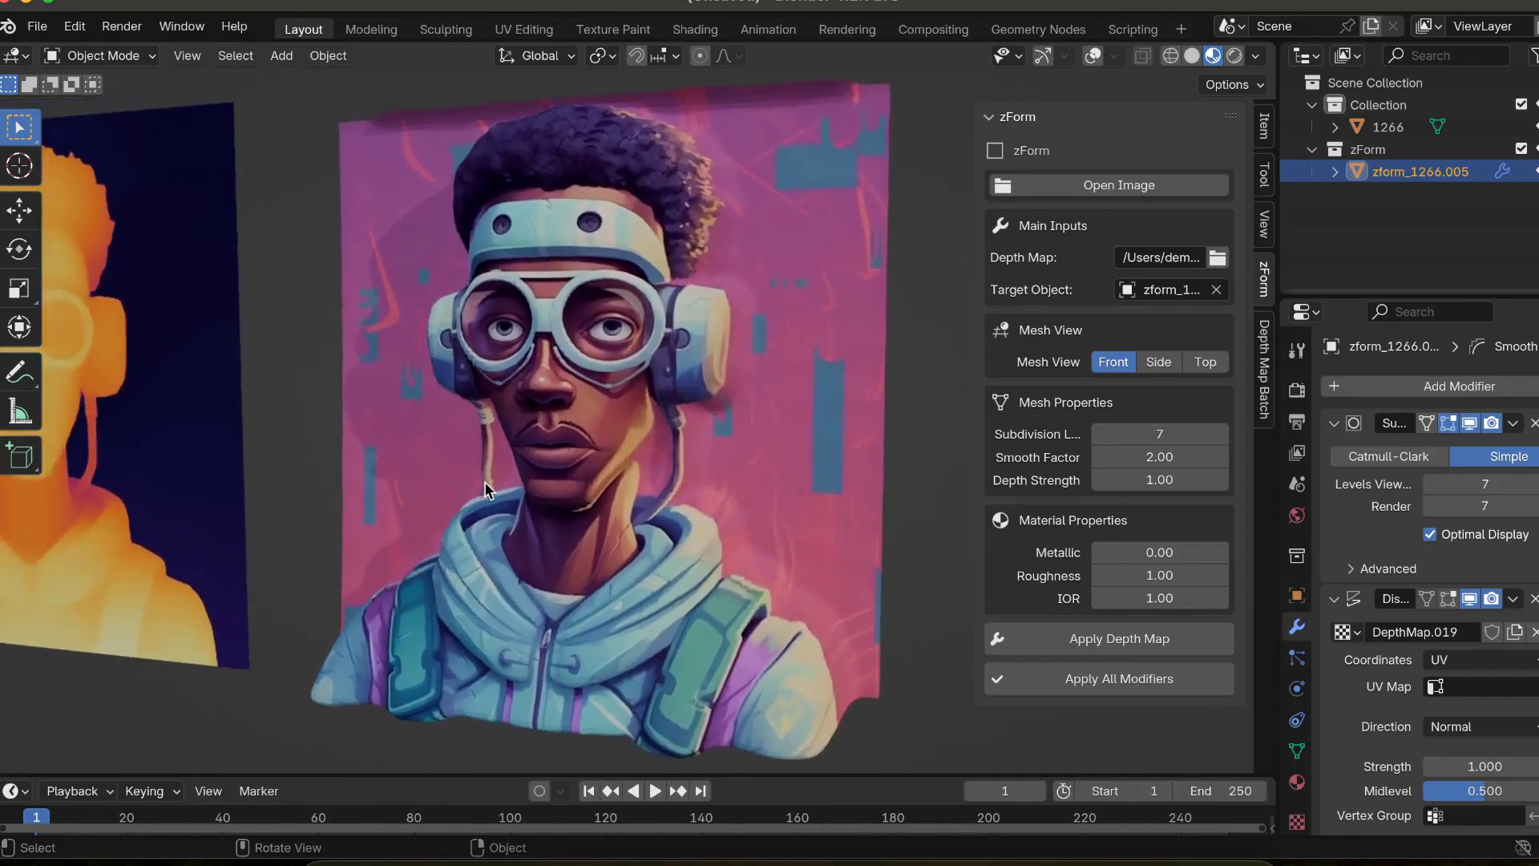
scroll(484, 481, "left", 5)
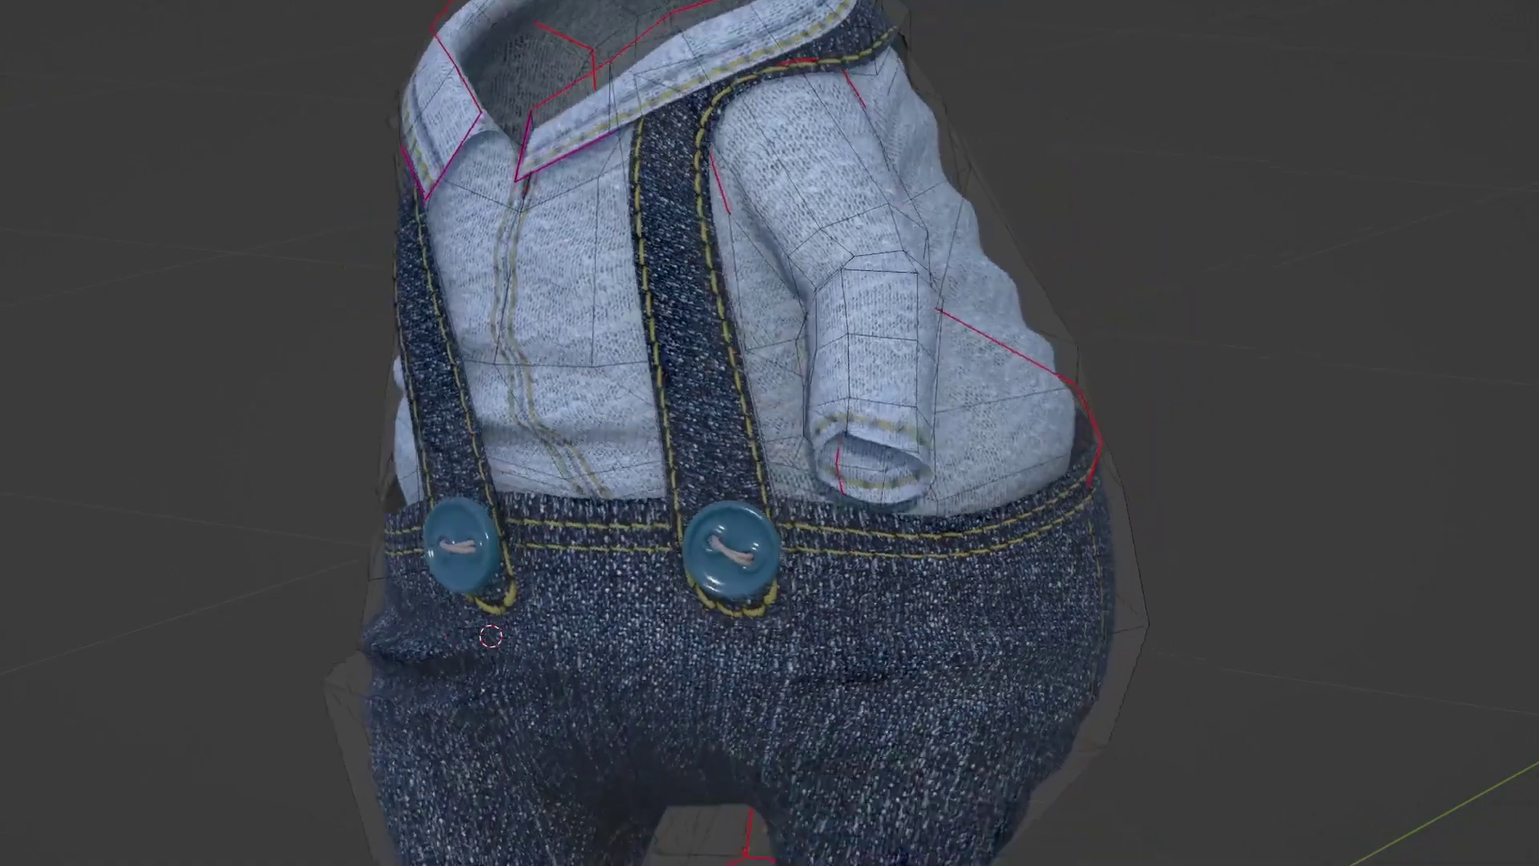